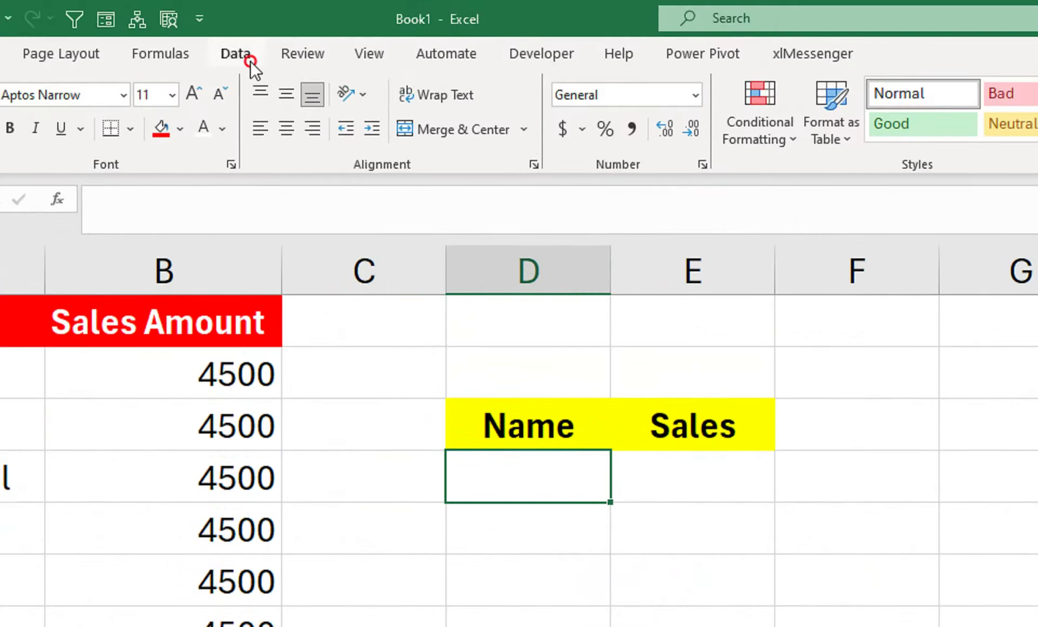
{"action": "left_click", "coordinate": [249, 58]}
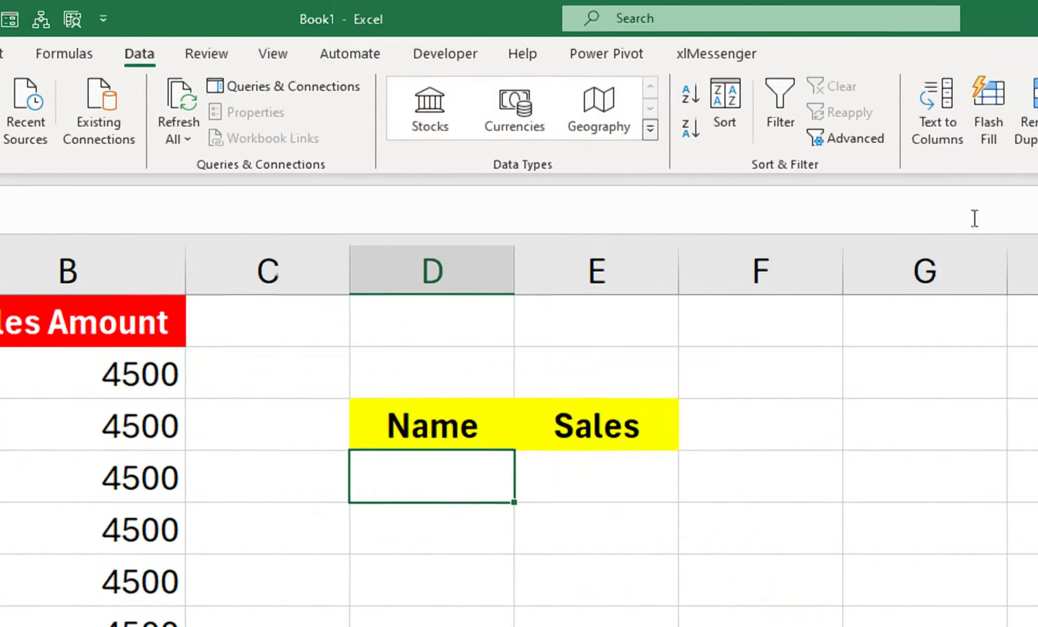
{"action": "left_click", "coordinate": [789, 145]}
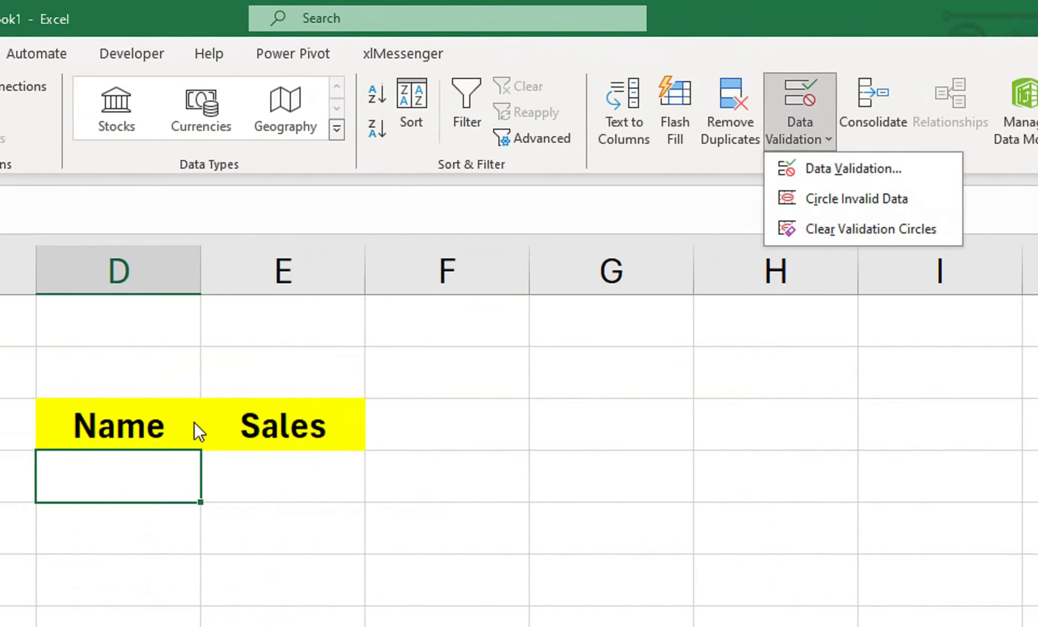
{"action": "left_click", "coordinate": [821, 168]}
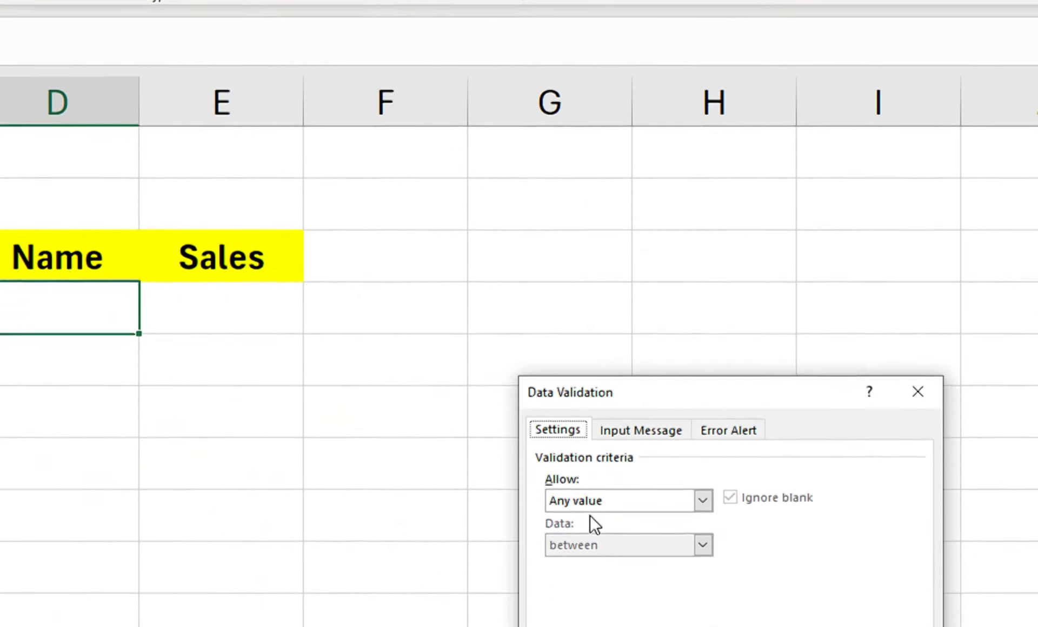
{"action": "left_click", "coordinate": [590, 467]}
{"action": "left_click", "coordinate": [576, 483]}
{"action": "left_click", "coordinate": [561, 481]}
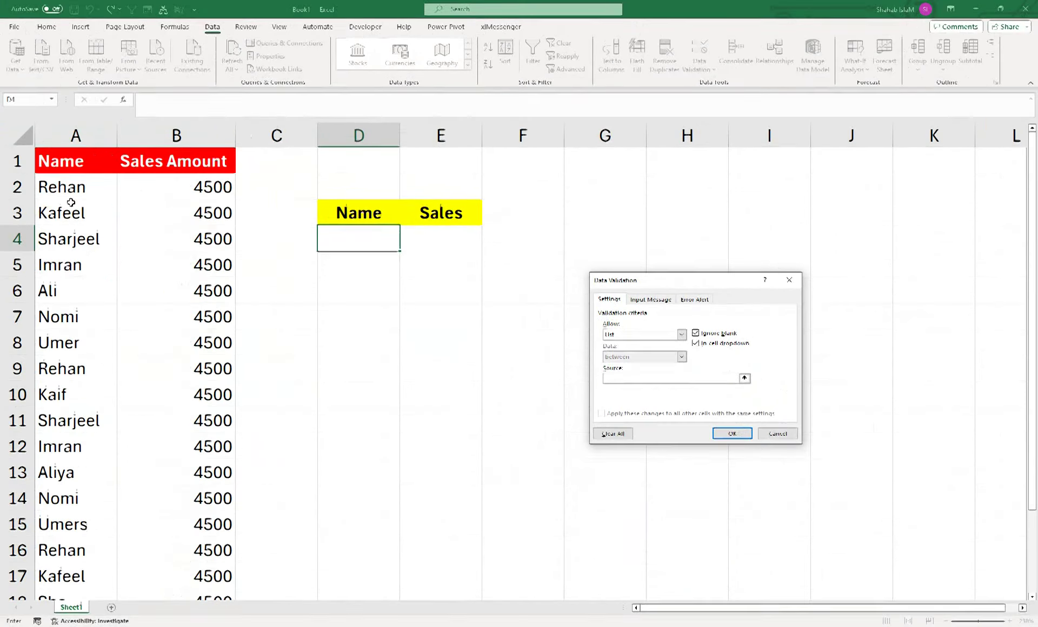
{"action": "left_click", "coordinate": [78, 190]}
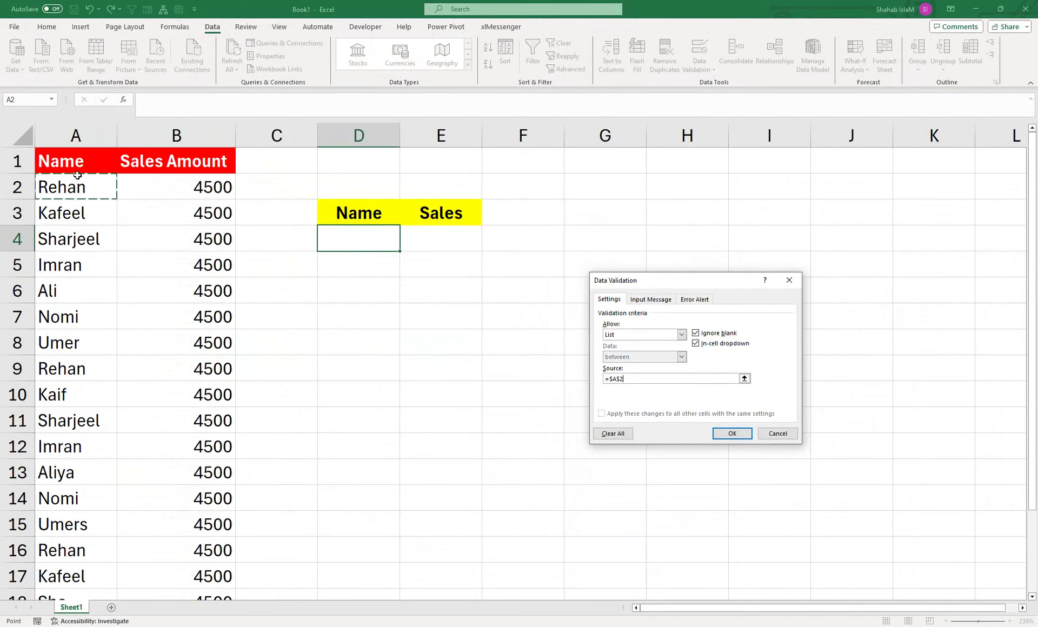
{"action": "left_click", "coordinate": [777, 432]}
- Remove duplicate rows from the name and sales table across both columns
{"action": "left_click", "coordinate": [68, 162]}
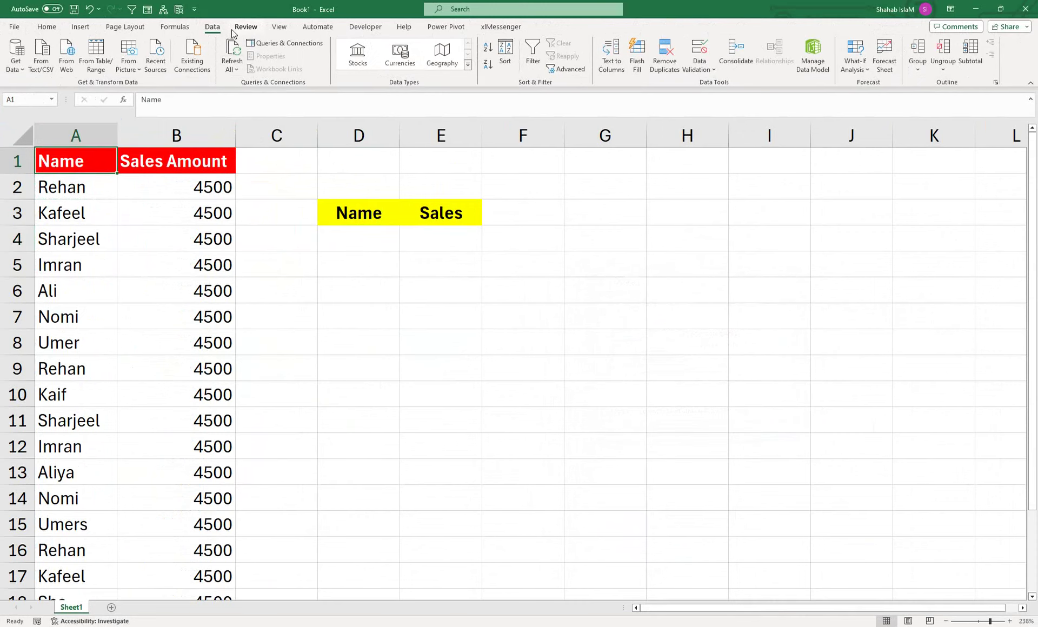
{"action": "left_click", "coordinate": [665, 54]}
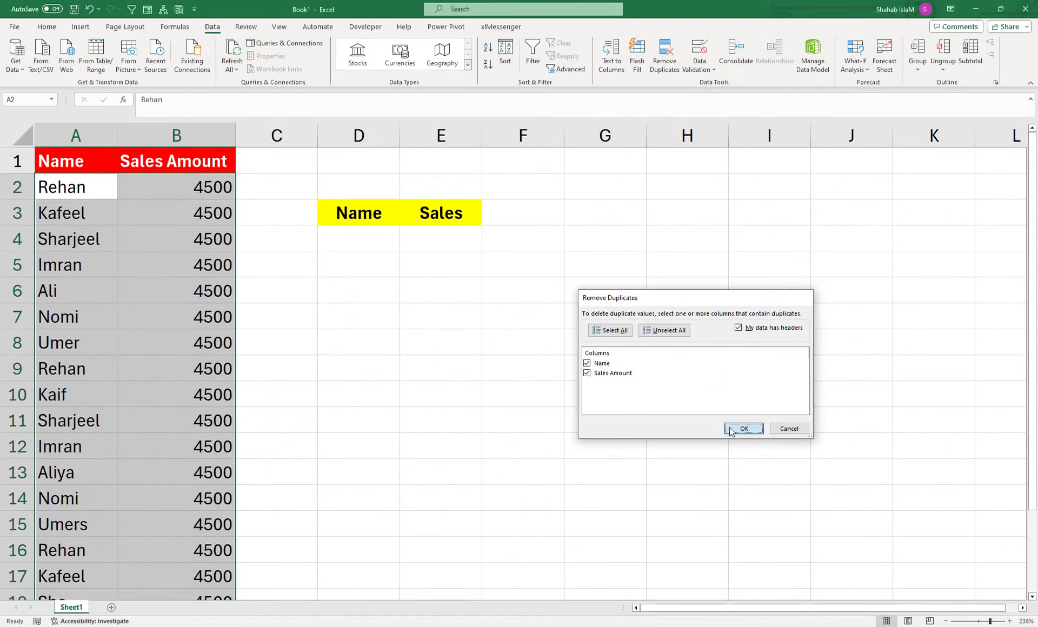
{"action": "left_click", "coordinate": [736, 430]}
{"action": "left_click", "coordinate": [522, 349]}
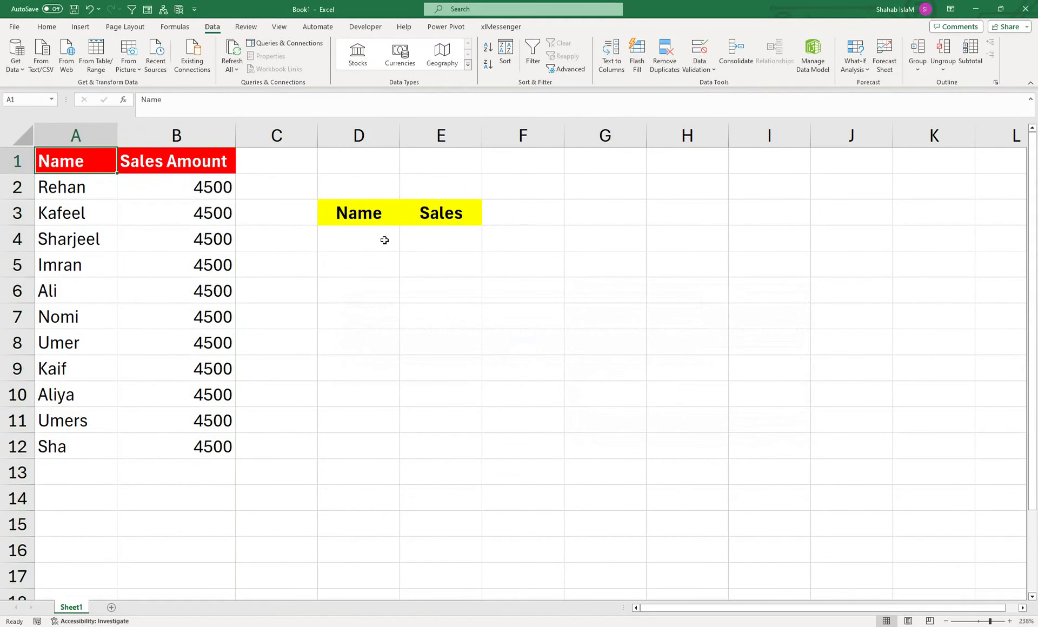
- Give cell D4 a List data validation dropdown sourced from names =$A$2:$A$12
{"action": "left_click", "coordinate": [379, 243]}
{"action": "left_click", "coordinate": [704, 73]}
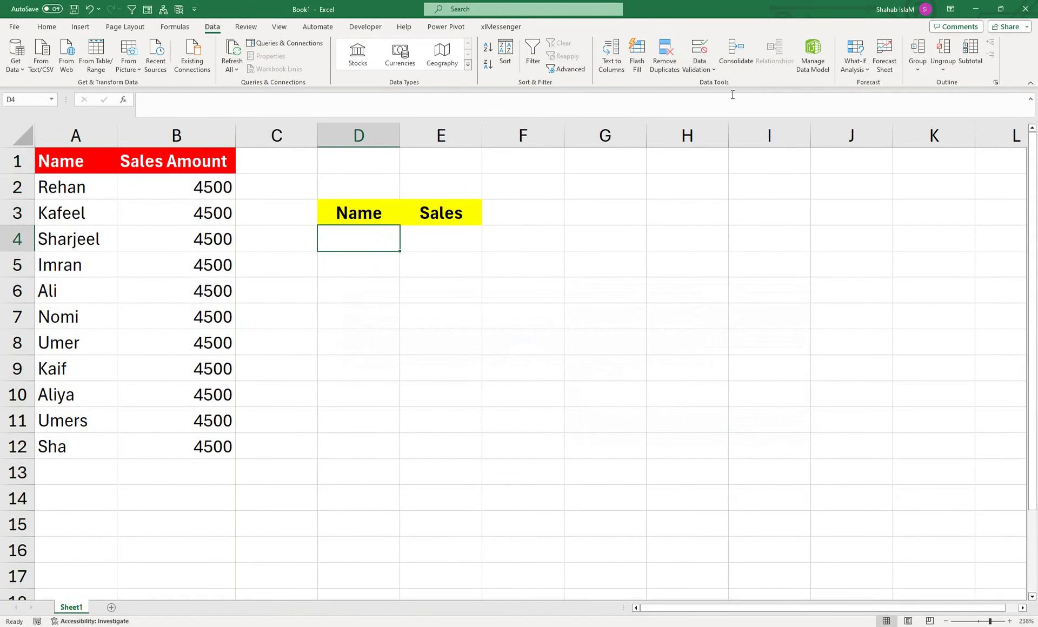
{"action": "left_click", "coordinate": [686, 74]}
{"action": "left_click", "coordinate": [725, 84]}
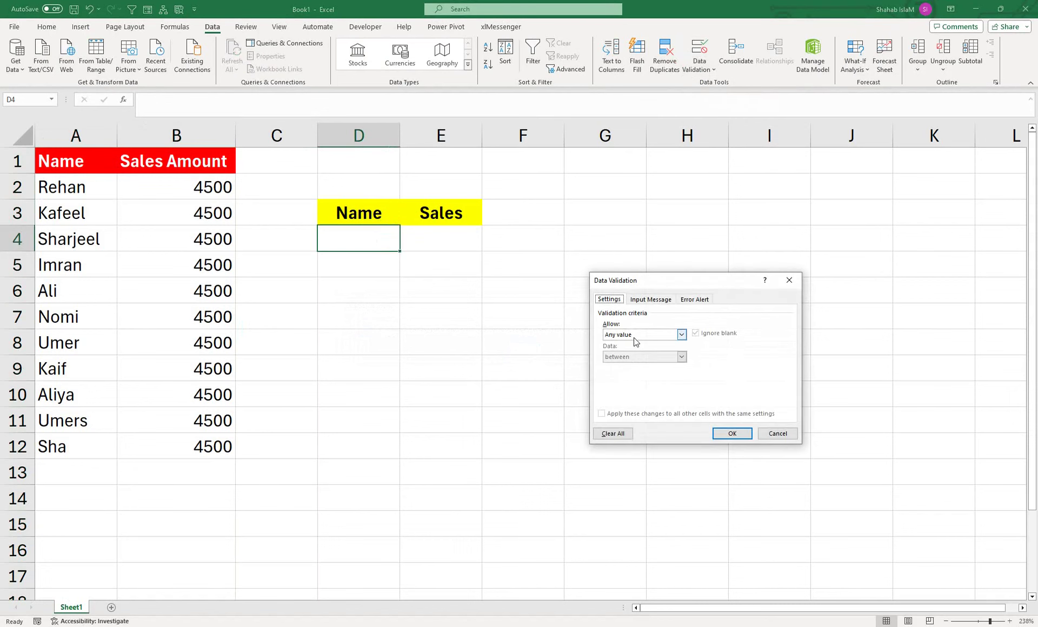
{"action": "left_click", "coordinate": [627, 335]}
{"action": "left_click", "coordinate": [614, 365]}
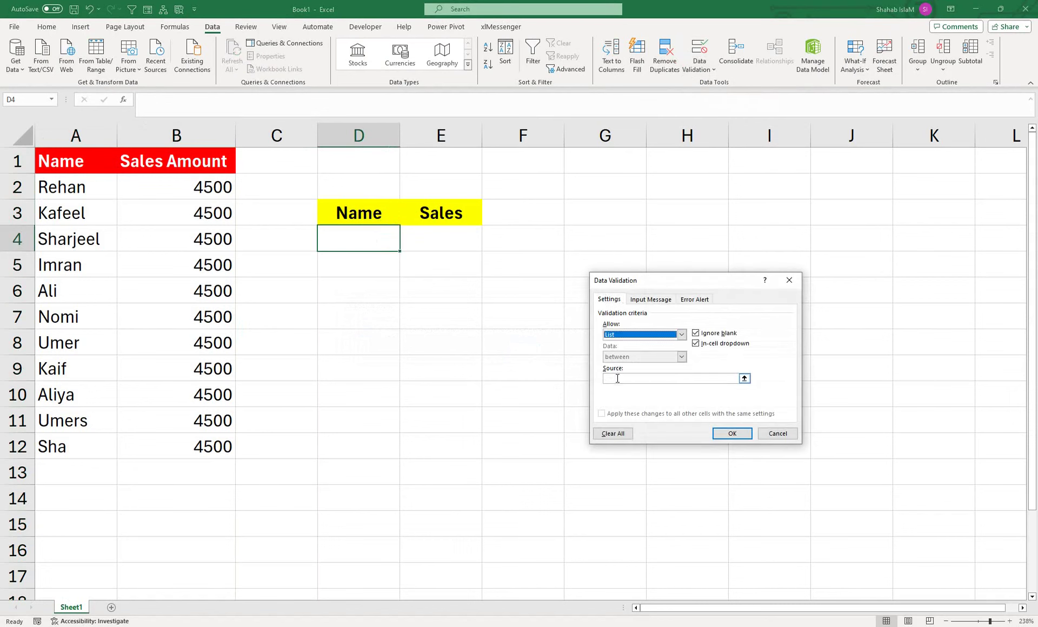
{"action": "left_click", "coordinate": [620, 378]}
{"action": "left_click_drag", "start_coordinate": [63, 188], "coordinate": [95, 446]}
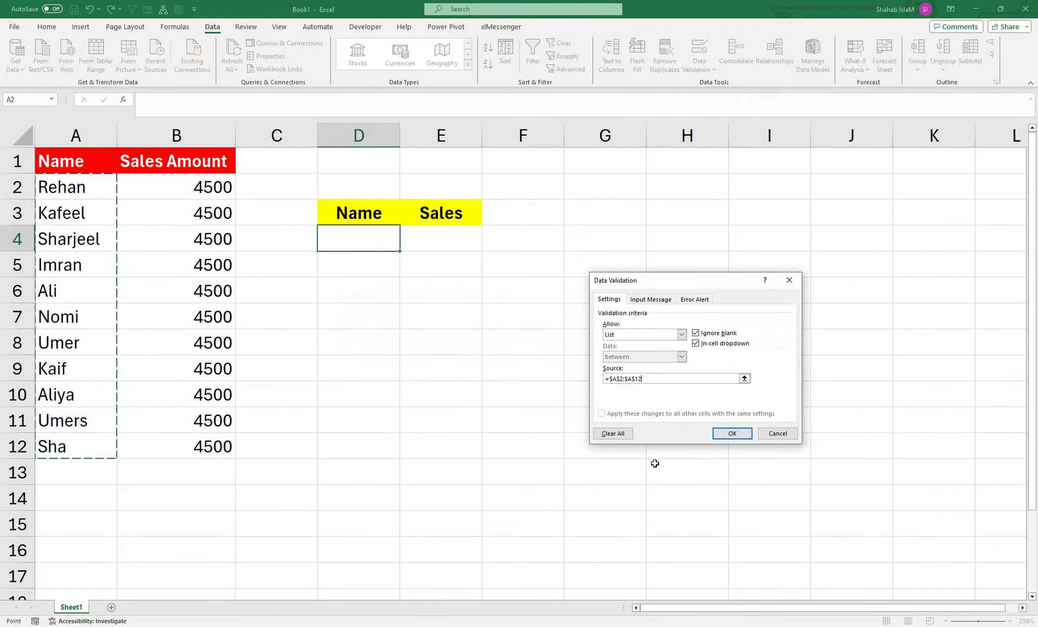
{"action": "left_click", "coordinate": [732, 433]}
- Put a border around cell D4
{"action": "left_click", "coordinate": [406, 252]}
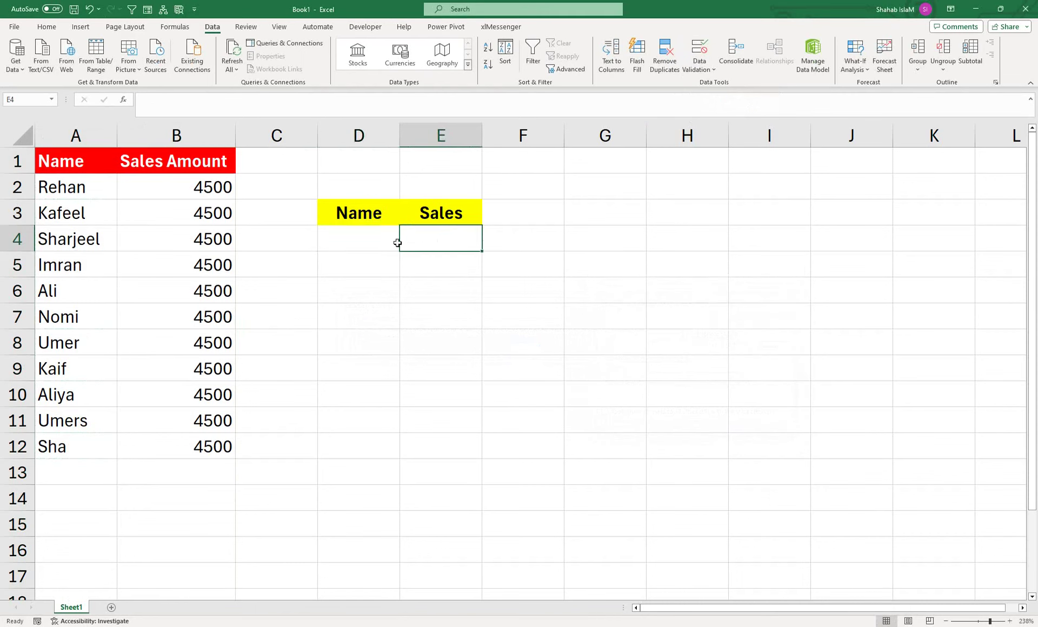
{"action": "left_click", "coordinate": [396, 240]}
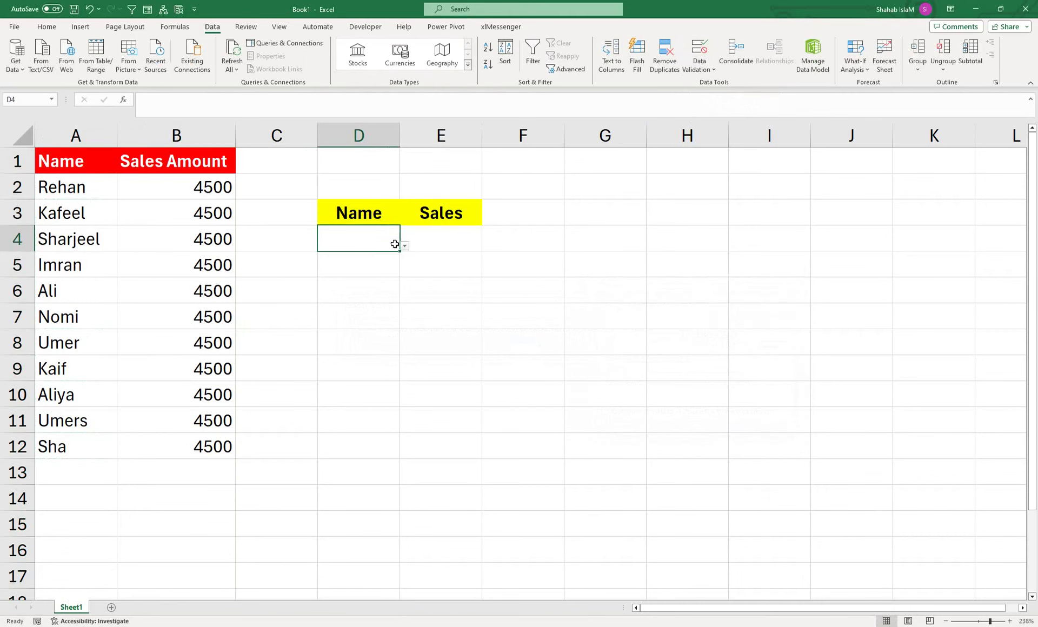
{"action": "left_click", "coordinate": [48, 27]}
{"action": "left_click", "coordinate": [160, 66]}
{"action": "left_click", "coordinate": [191, 204]}
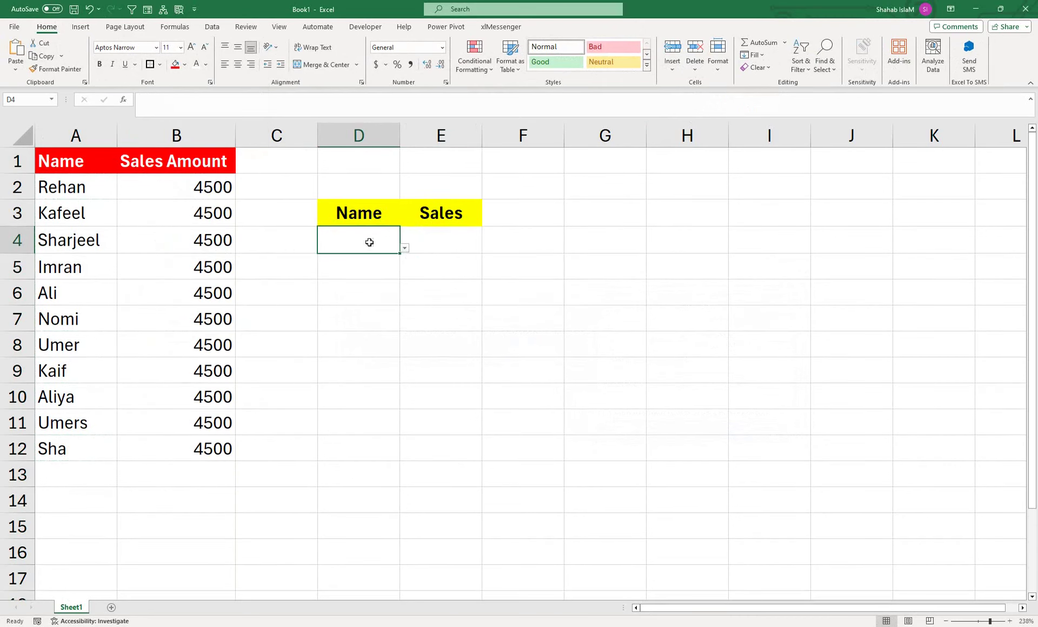
- Choose Imran in D4's dropdown, then open Sheet1's code in the VBA editor
{"action": "left_click", "coordinate": [405, 248]}
{"action": "left_click", "coordinate": [387, 285]}
{"action": "left_click", "coordinate": [426, 231]}
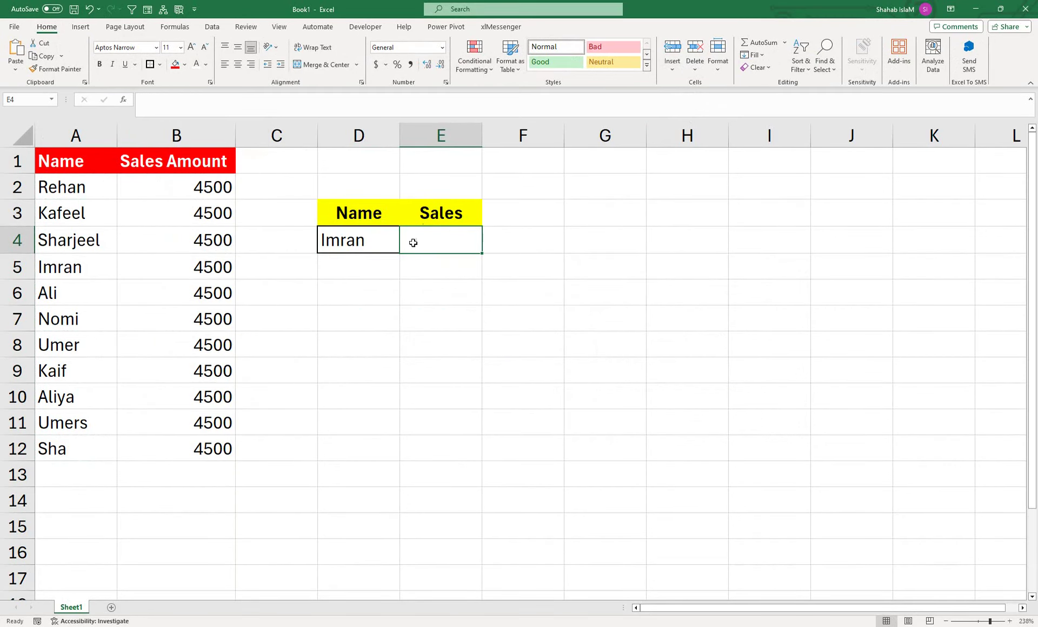
{"action": "right_click", "coordinate": [78, 608]}
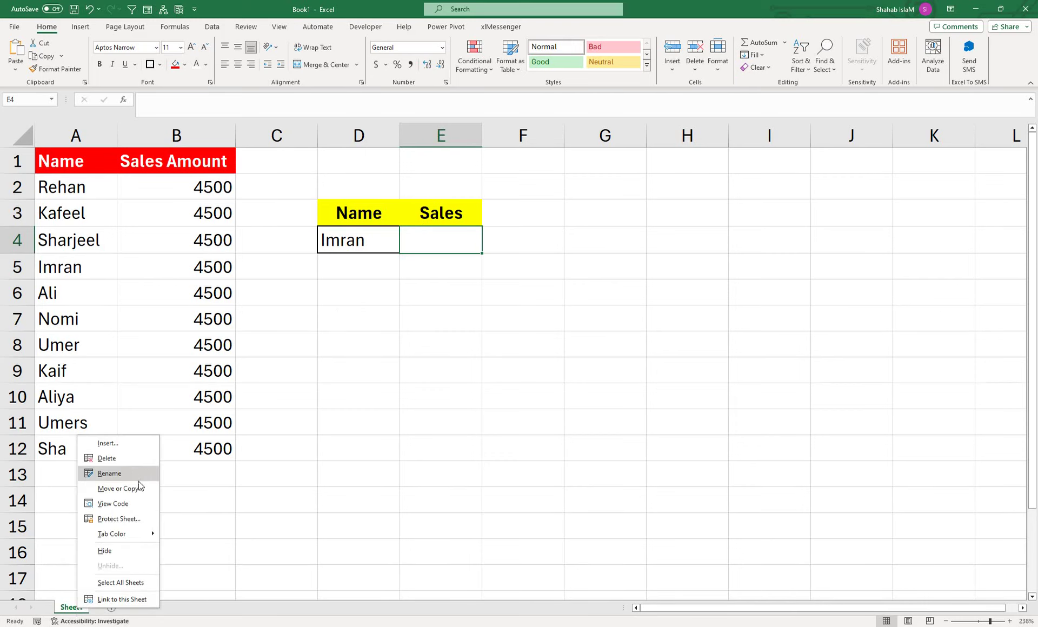
{"action": "left_click", "coordinate": [113, 503]}
- Delete the old Range("f4") line and start a new Range("E4") = assignment
{"action": "left_click_drag", "start_coordinate": [557, 391], "coordinate": [493, 396]}
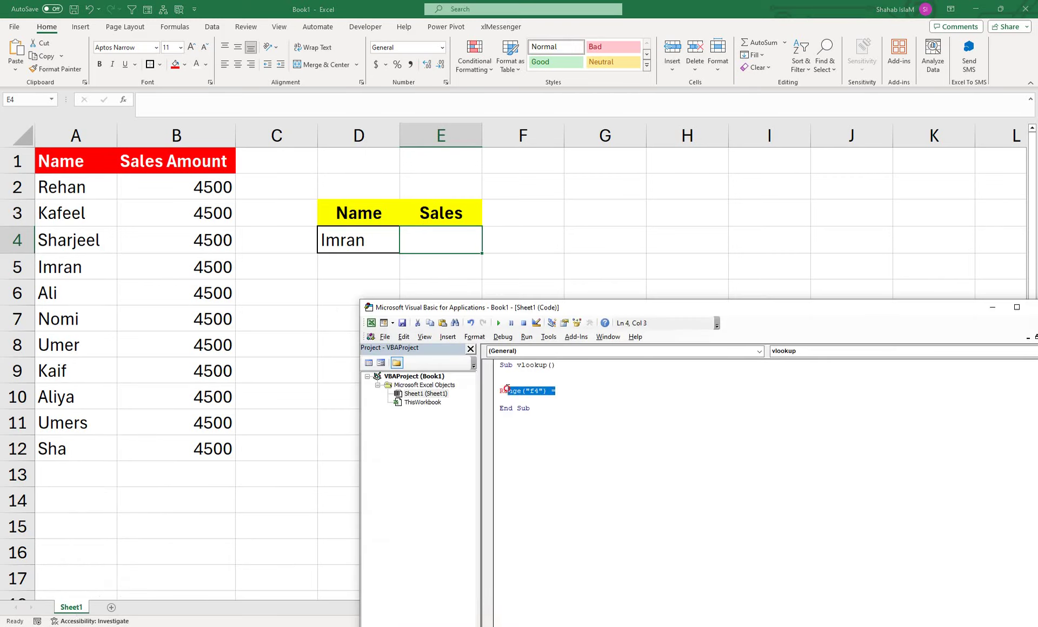
{"action": "key", "text": "BackSpace"}
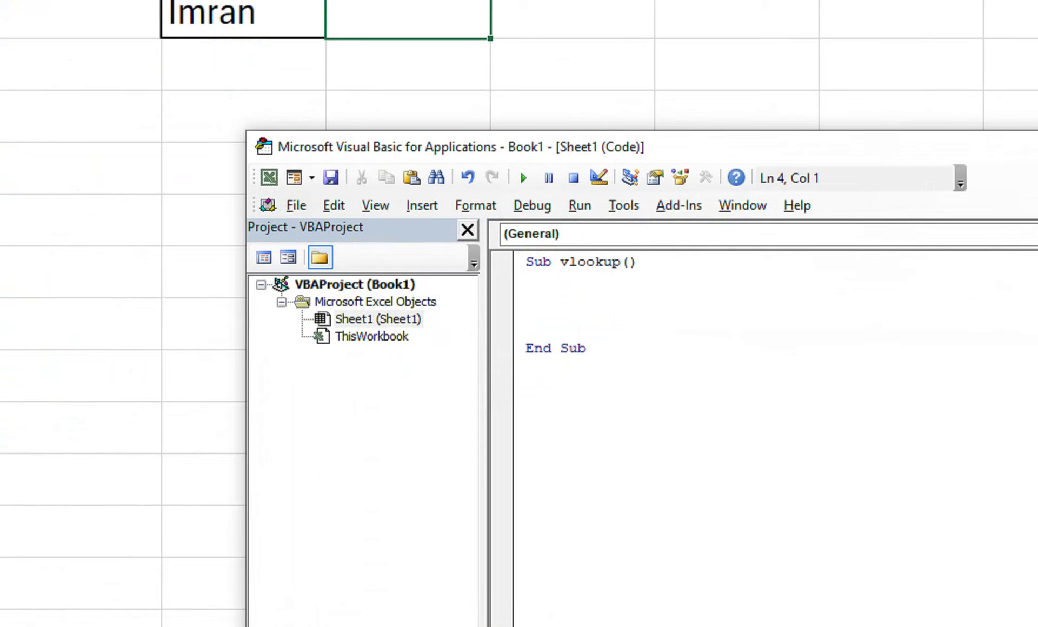
{"action": "type", "text": "Range"}
{"action": "type", "text": "("}
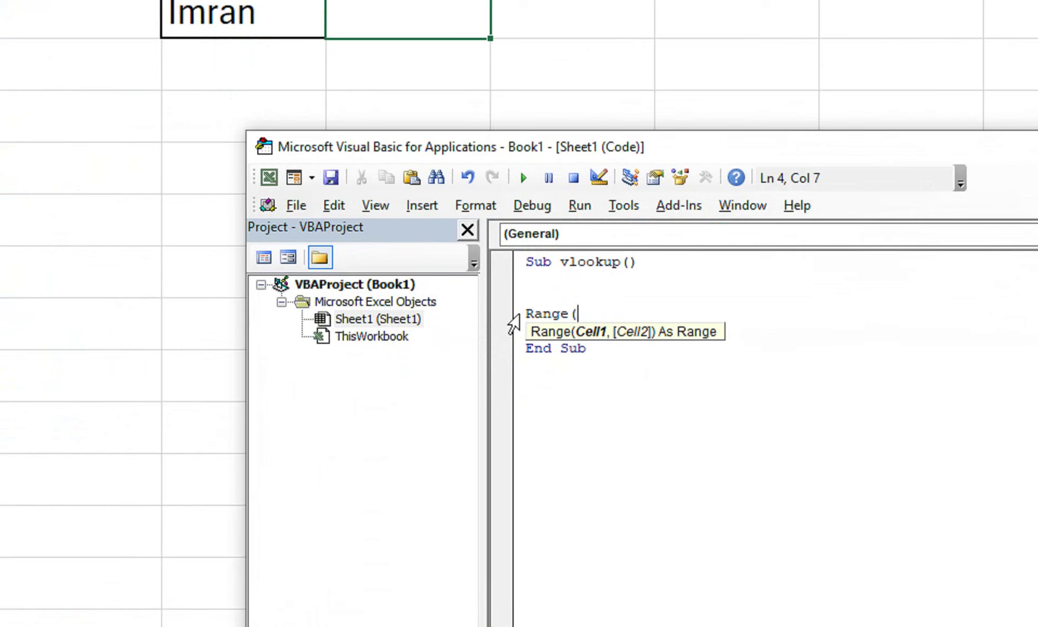
{"action": "key", "text": "Return"}
{"action": "key", "text": "Return"}
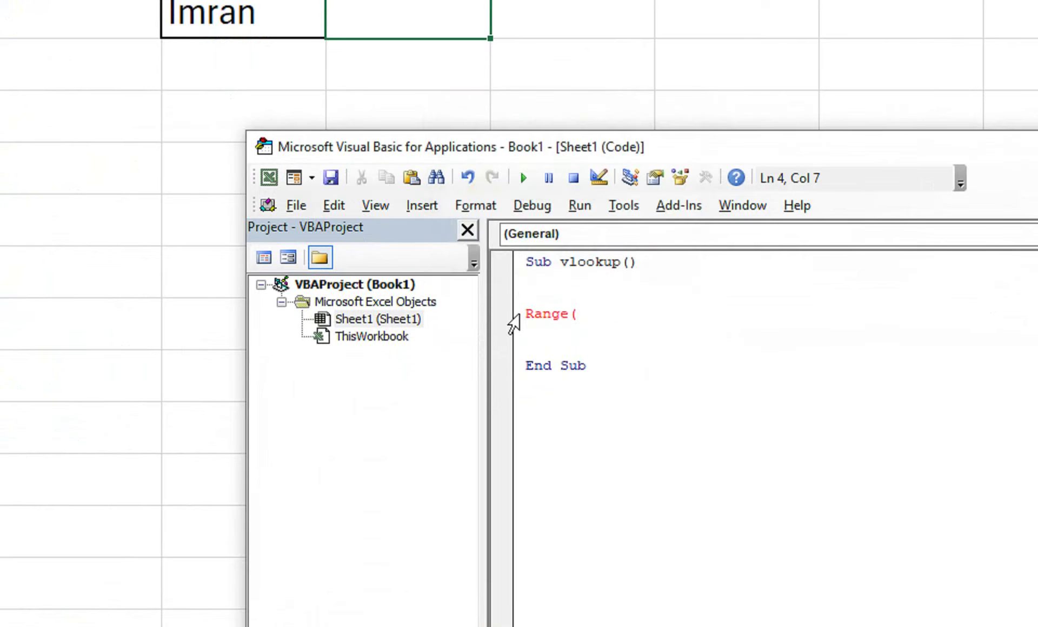
{"action": "type", "text": "\""}
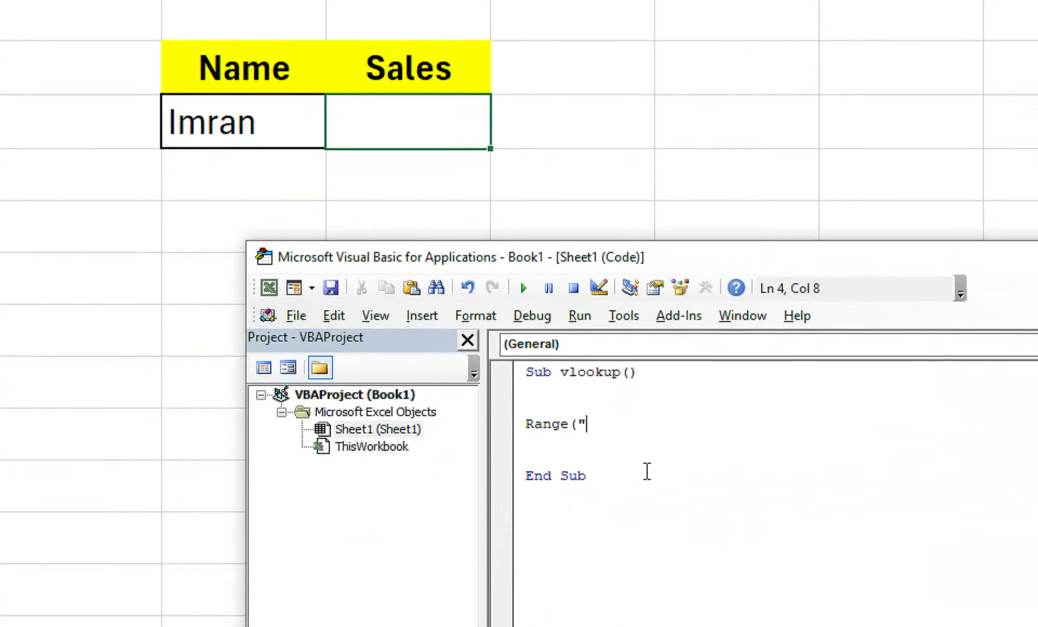
{"action": "type", "text": "E4\")"}
{"action": "type", "text": " = wor"}
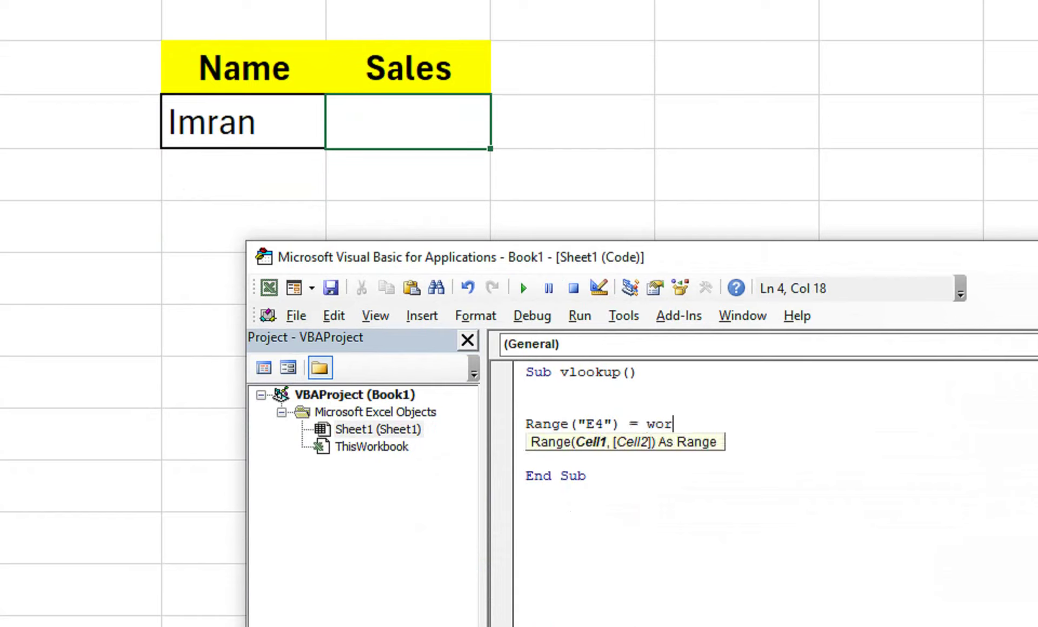
{"action": "type", "text": "kd"}
- Continue the assignment with WorksheetFunction.VLookup( using autocomplete, fixing typos
{"action": "key", "text": "BackSpace"}
{"action": "type", "text": "d"}
{"action": "type", "text": "ht"}
{"action": "key", "text": "BackSpace"}
{"action": "key", "text": "BackSpace"}
{"action": "key", "text": "BackSpace"}
{"action": "type", "text": "s"}
{"action": "type", "text": "heet"}
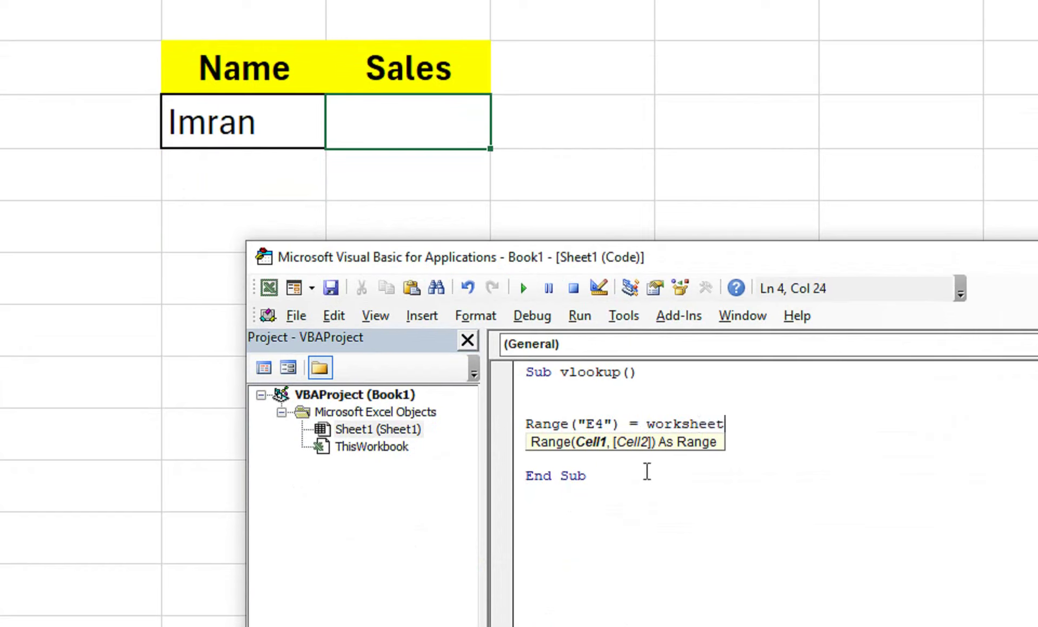
{"action": "type", "text": "f"}
{"action": "type", "text": "unctio"}
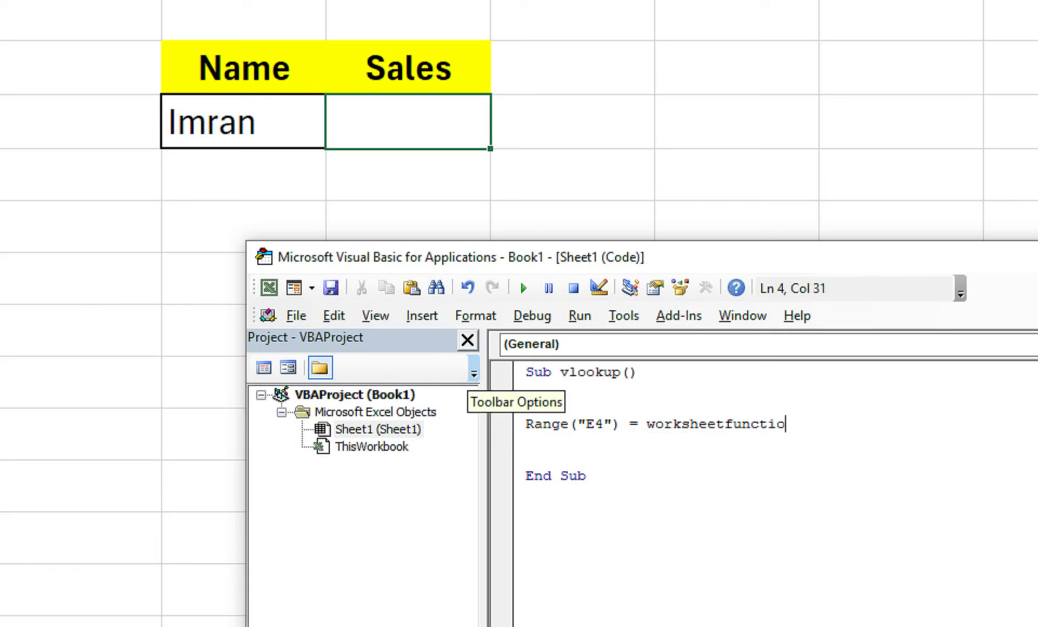
{"action": "type", "text": "n.vlo"}
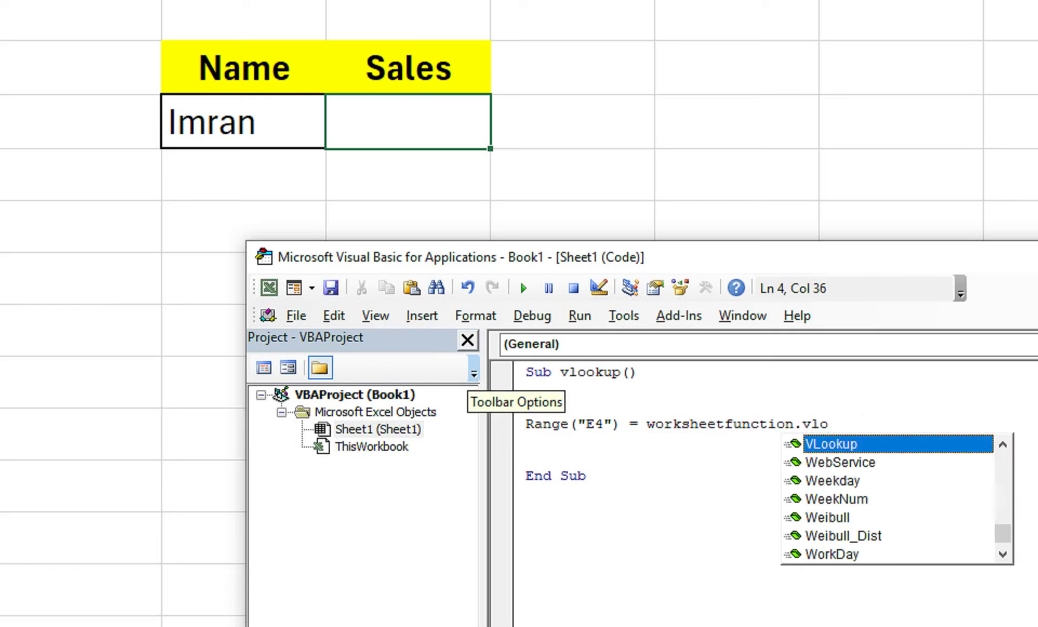
{"action": "key", "text": "Tab"}
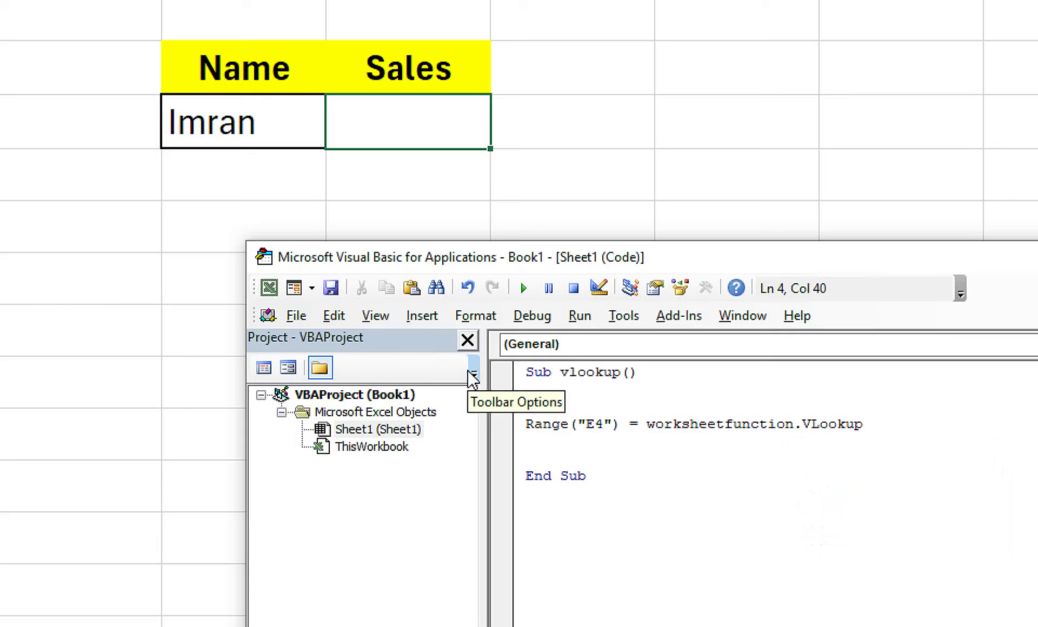
{"action": "type", "text": "(ange"}
{"action": "key", "text": "BackSpace"}
{"action": "key", "text": "BackSpace"}
{"action": "key", "text": "BackSpace"}
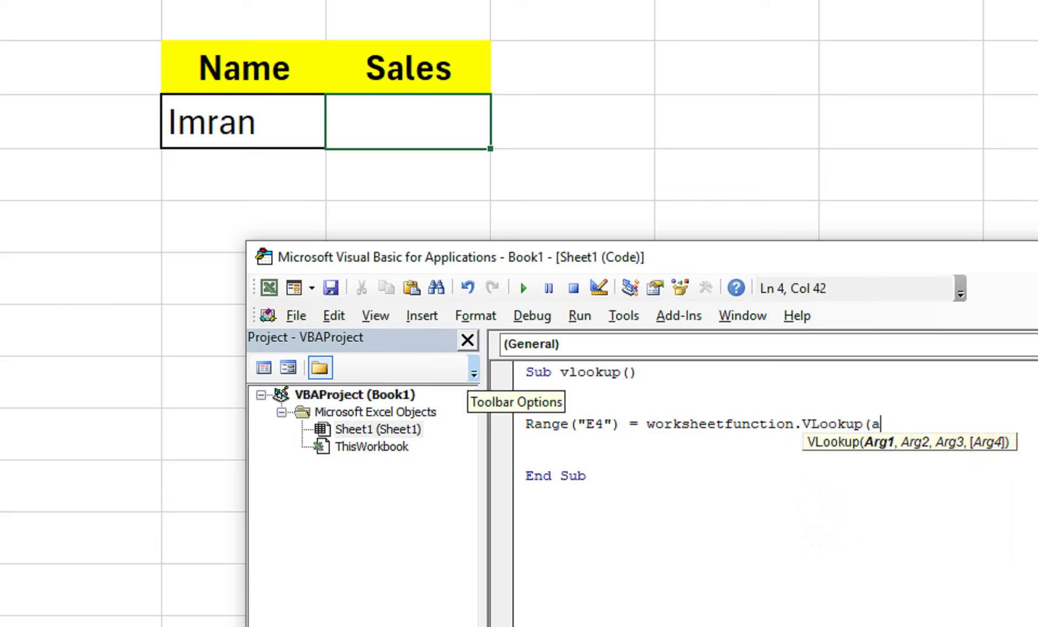
{"action": "key", "text": "BackSpace"}
- Enter Range("D2") as the VLookup lookup-value argument
{"action": "type", "text": "rz"}
{"action": "key", "text": "BackSpace"}
{"action": "key", "text": "BackSpace"}
{"action": "type", "text": "Range("}
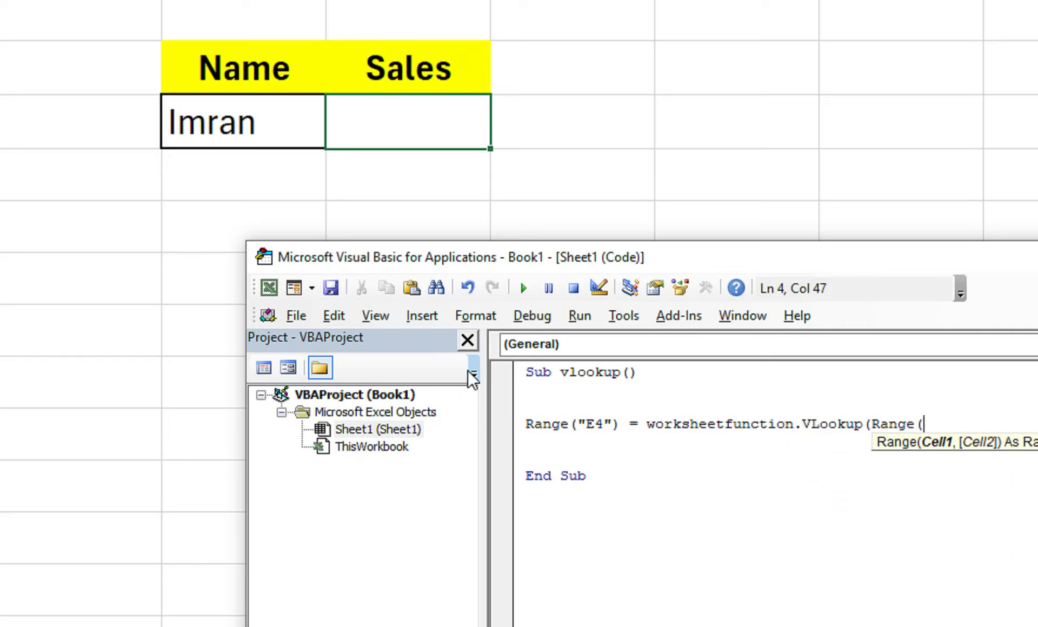
{"action": "type", "text": "\""}
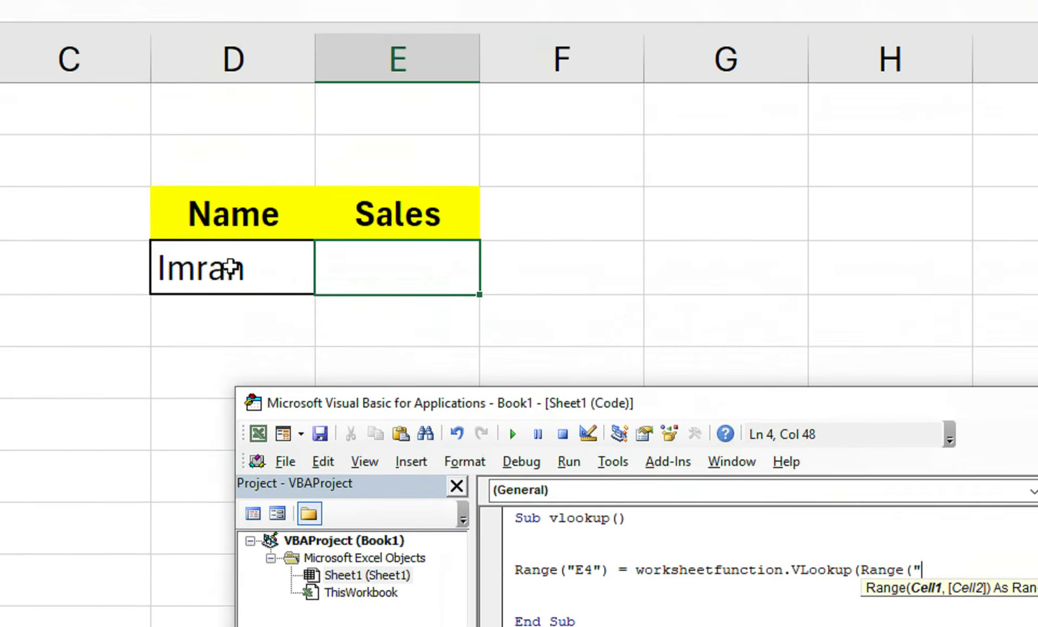
{"action": "type", "text": "D"}
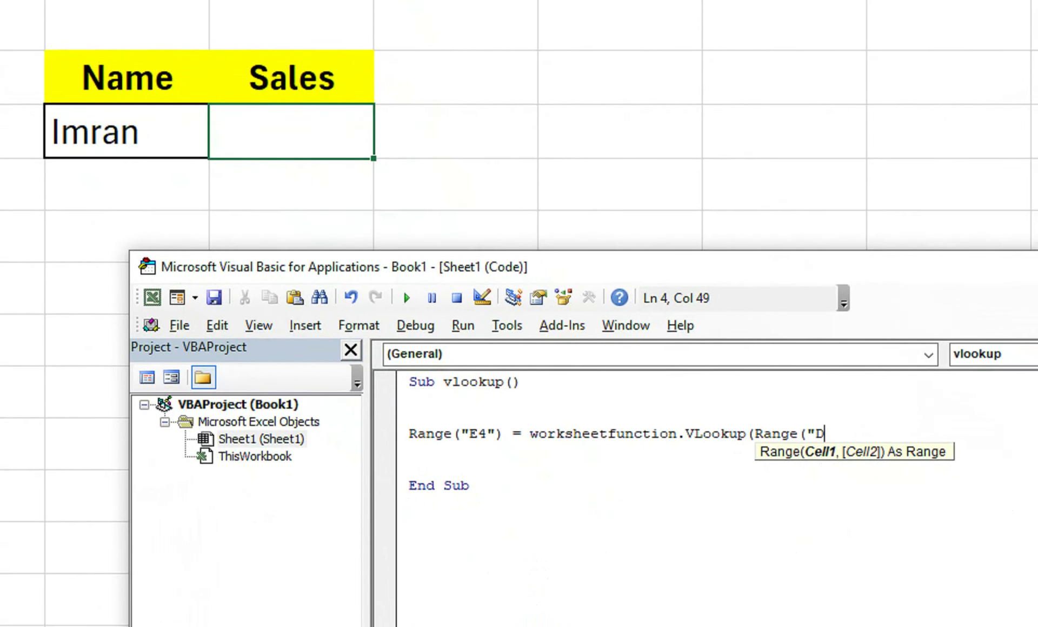
{"action": "type", "text": "2"}
{"action": "type", "text": "\")"}
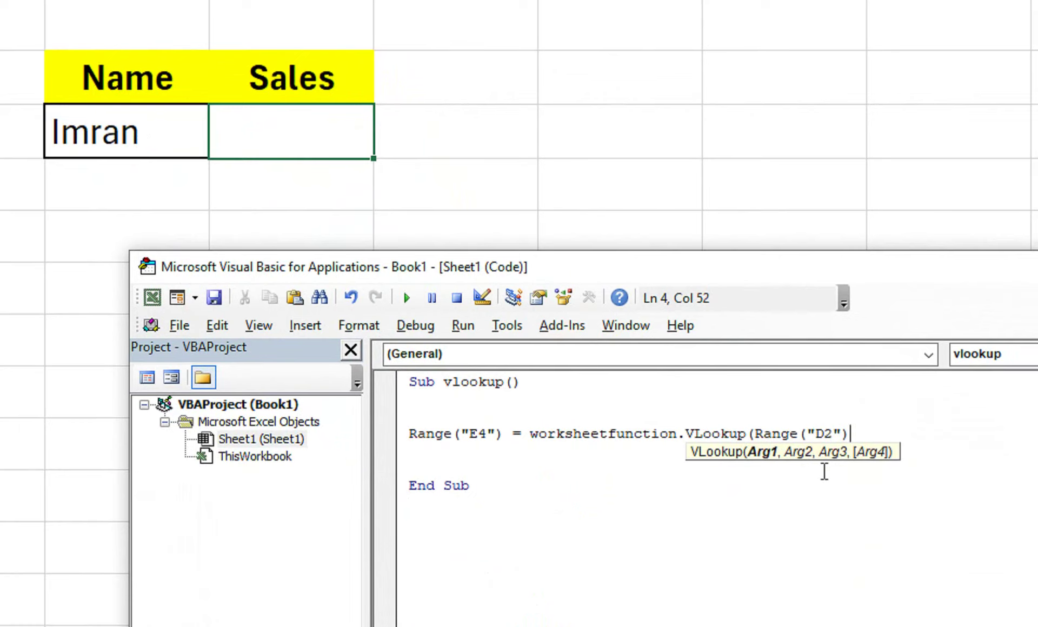
{"action": "type", "text": ","}
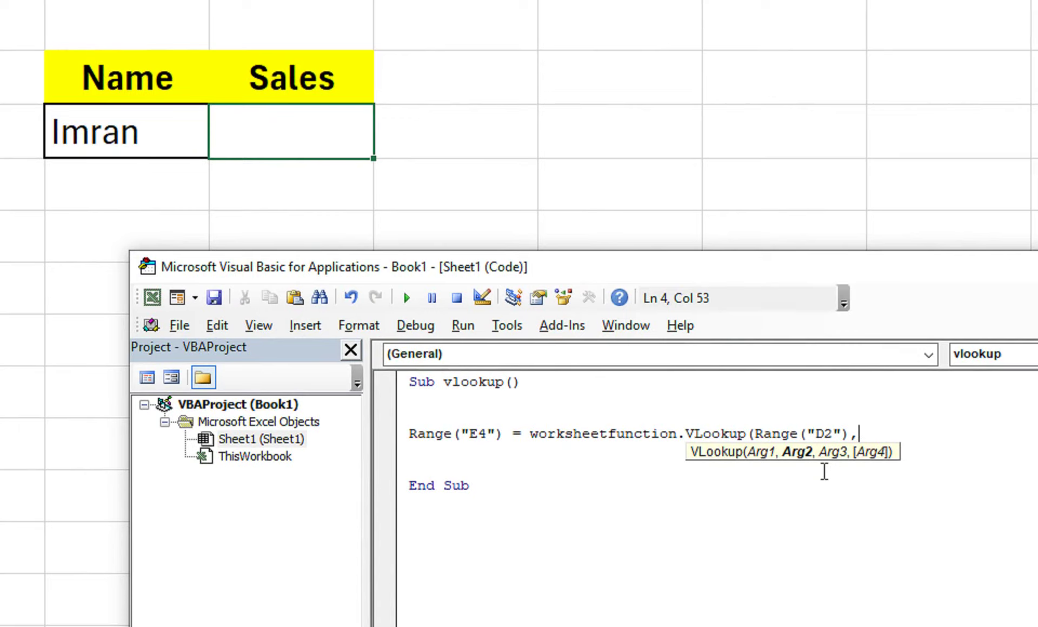
- Finish with Range("A:b"), 2, False) and run the macro, which raises error 1004
{"action": "type", "text": "ran"}
{"action": "type", "text": "ge"}
{"action": "type", "text": "("}
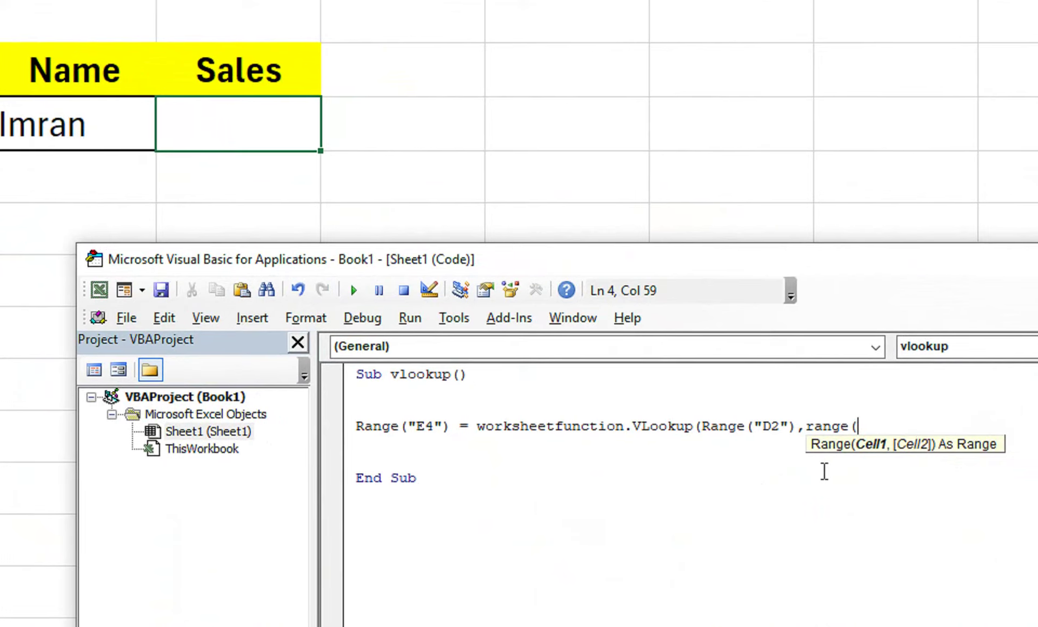
{"action": "type", "text": "\"A3"}
{"action": "key", "text": "BackSpace"}
{"action": "type", "text": ":"}
{"action": "type", "text": "b\""}
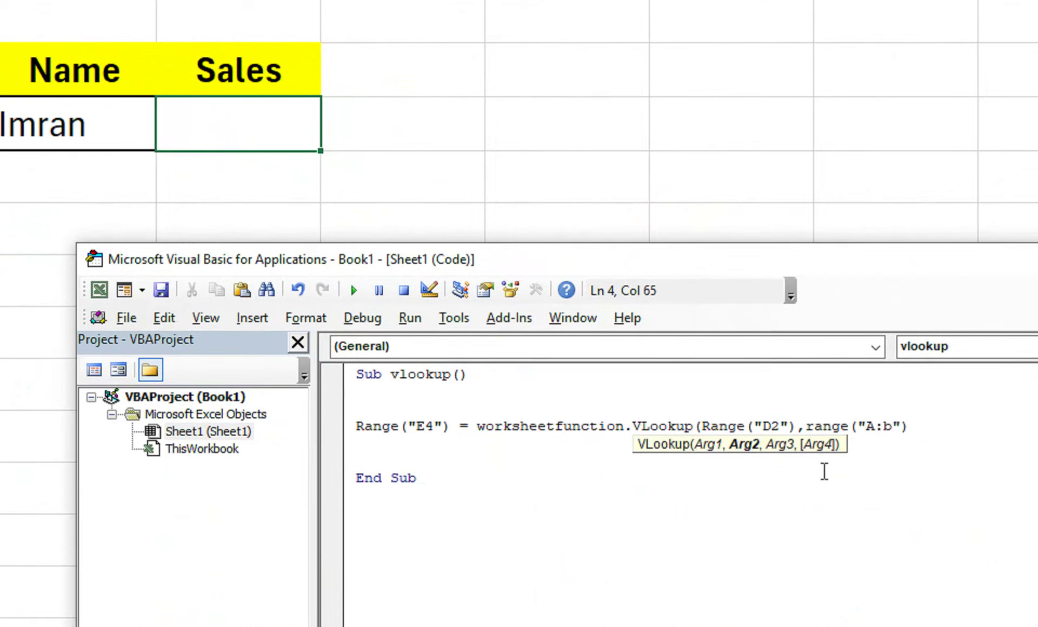
{"action": "type", "text": ","}
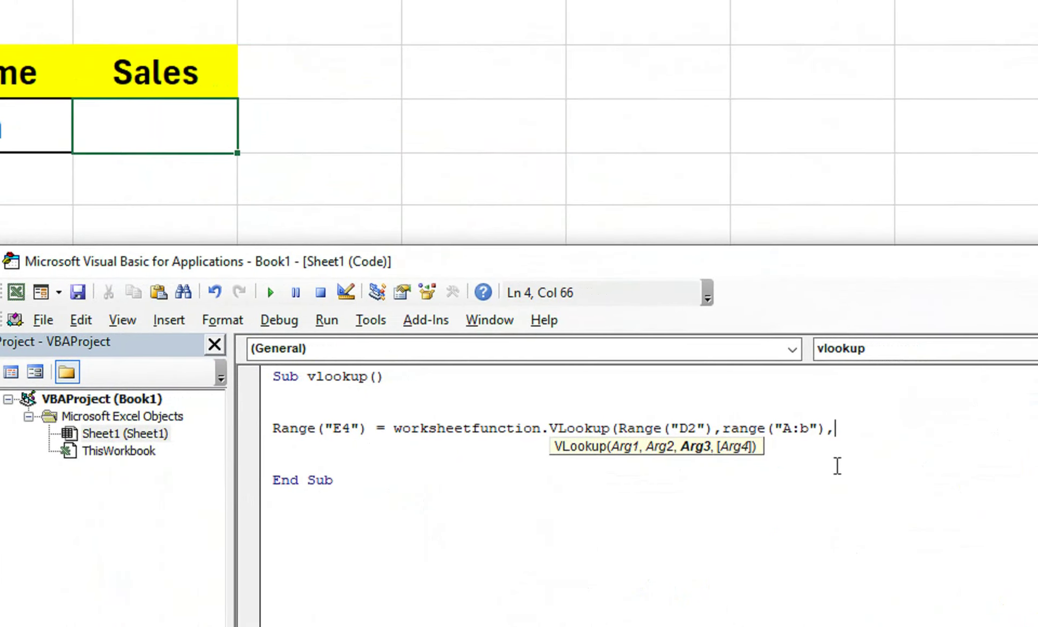
{"action": "type", "text": "2,"}
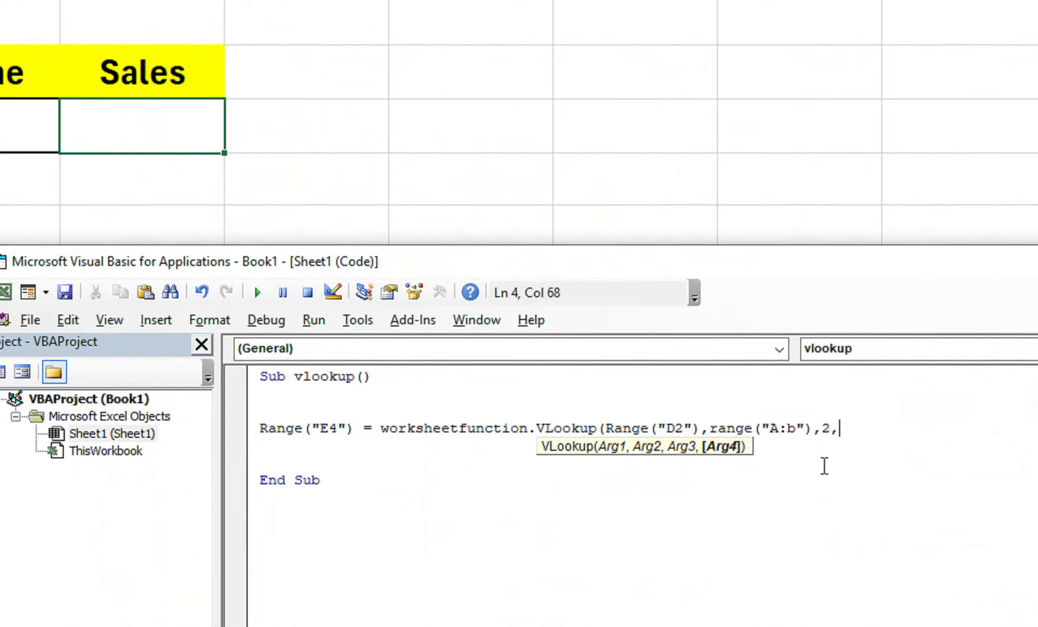
{"action": "type", "text": "fals"}
{"action": "type", "text": "e)"}
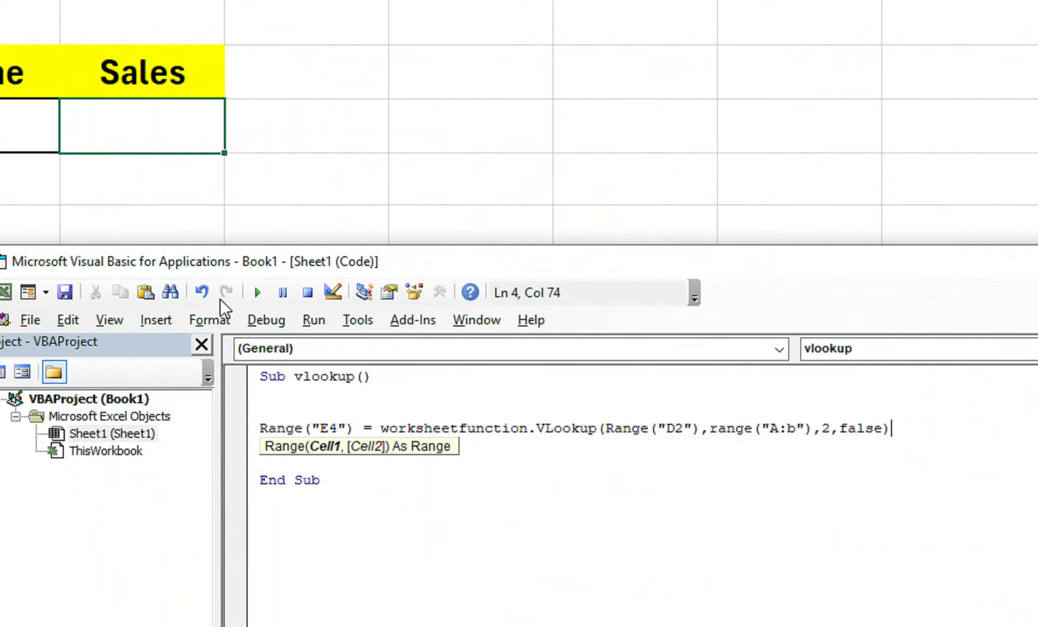
{"action": "left_click", "coordinate": [258, 301]}
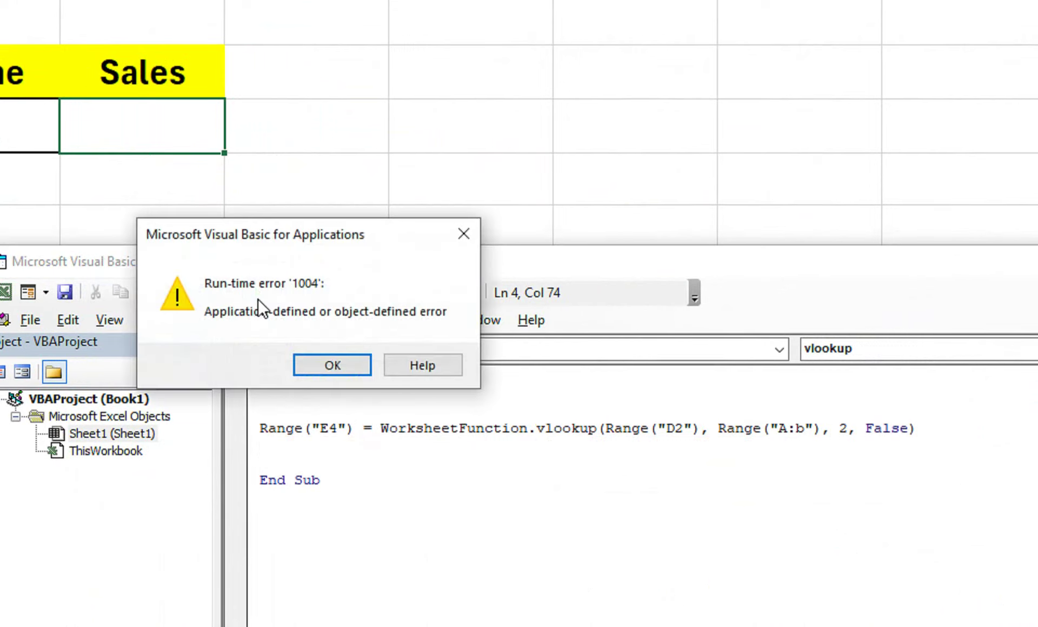
- Dismiss the error, change Range("D2") to Range("D4"), and rerun to fill E4 with 4500
{"action": "left_click", "coordinate": [321, 363]}
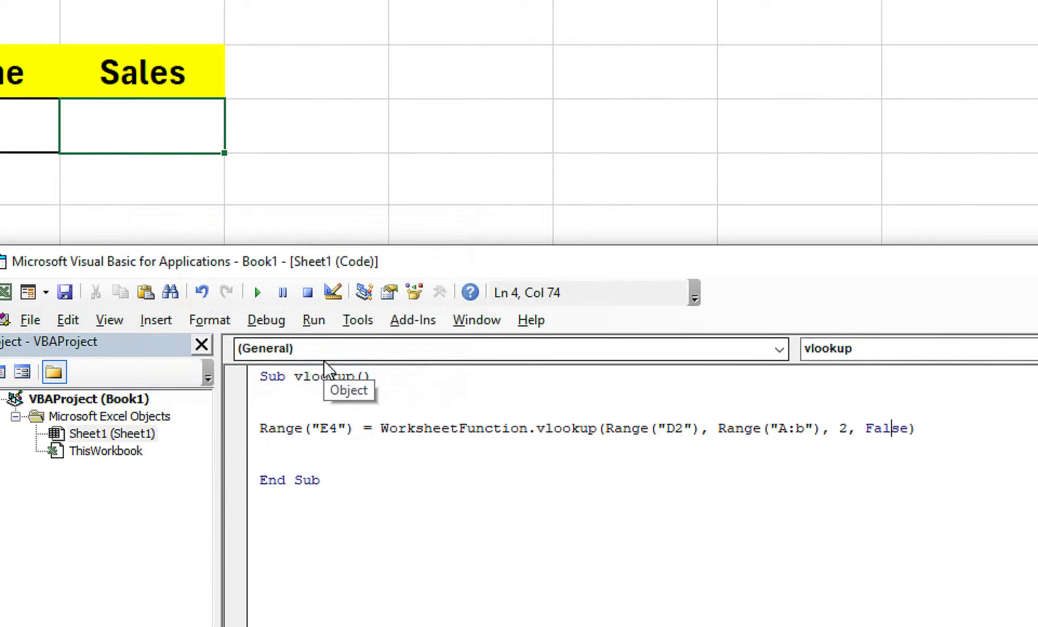
{"action": "left_click", "coordinate": [682, 428]}
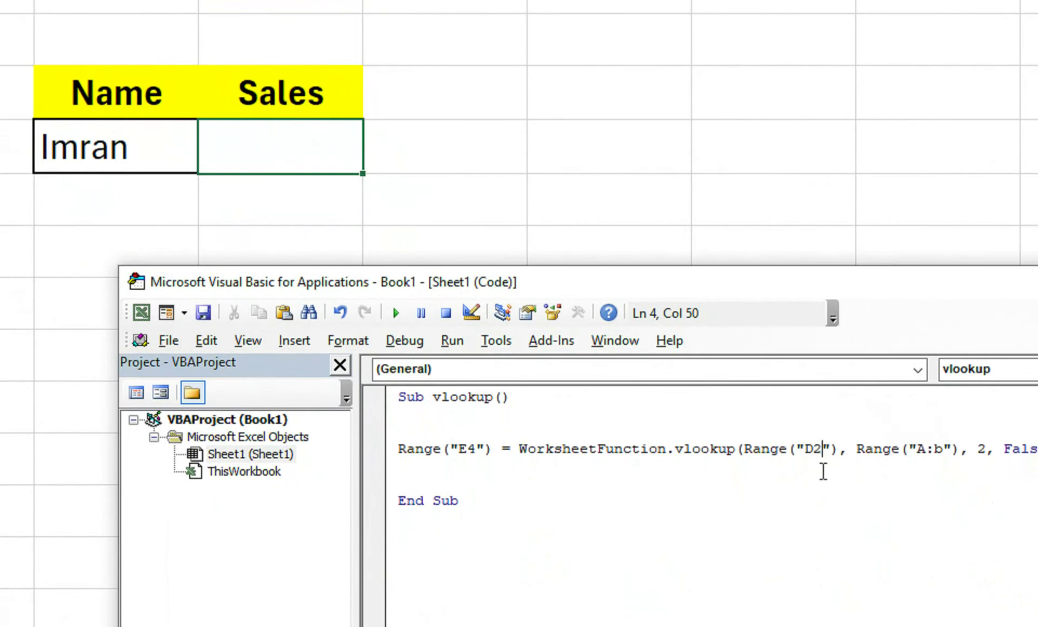
{"action": "key", "text": "BackSpace"}
{"action": "type", "text": "4"}
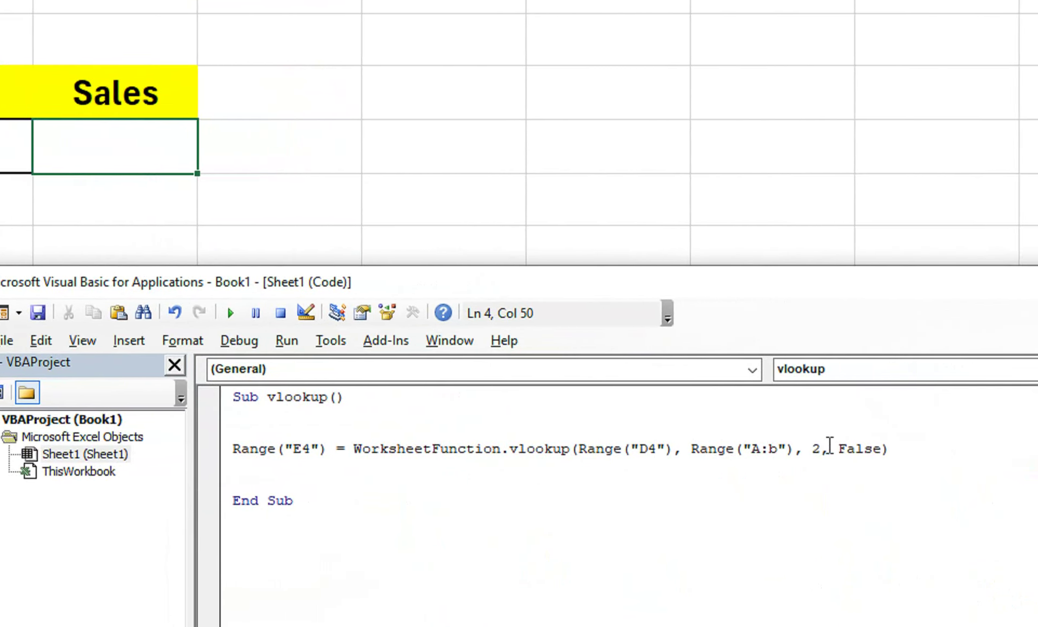
{"action": "left_click", "coordinate": [225, 313]}
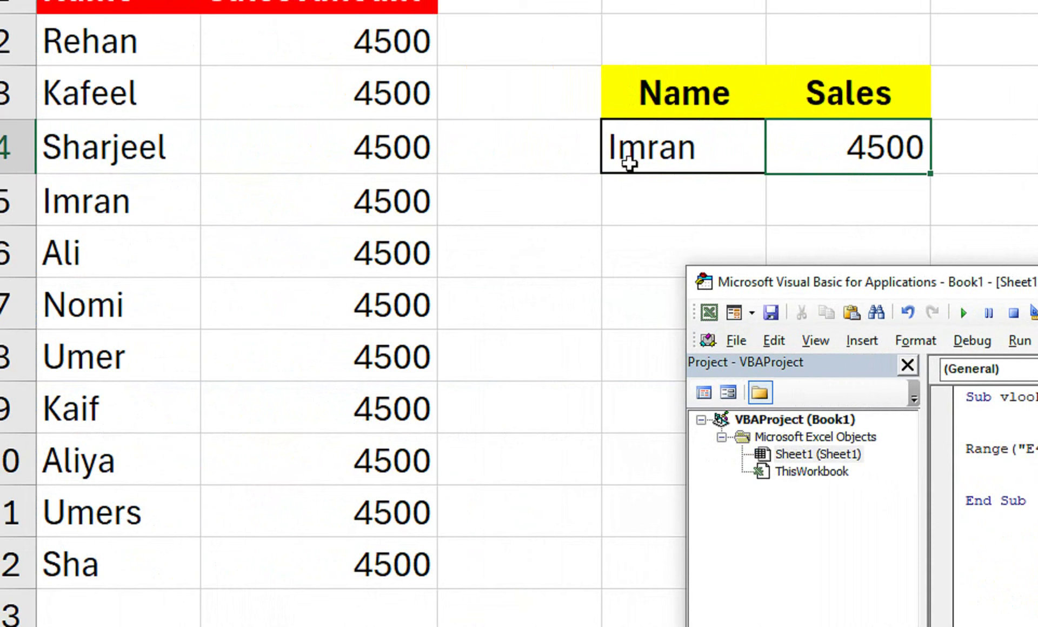
- Choose Sharjeel as the name in D4's dropdown
{"action": "left_click", "coordinate": [630, 162]}
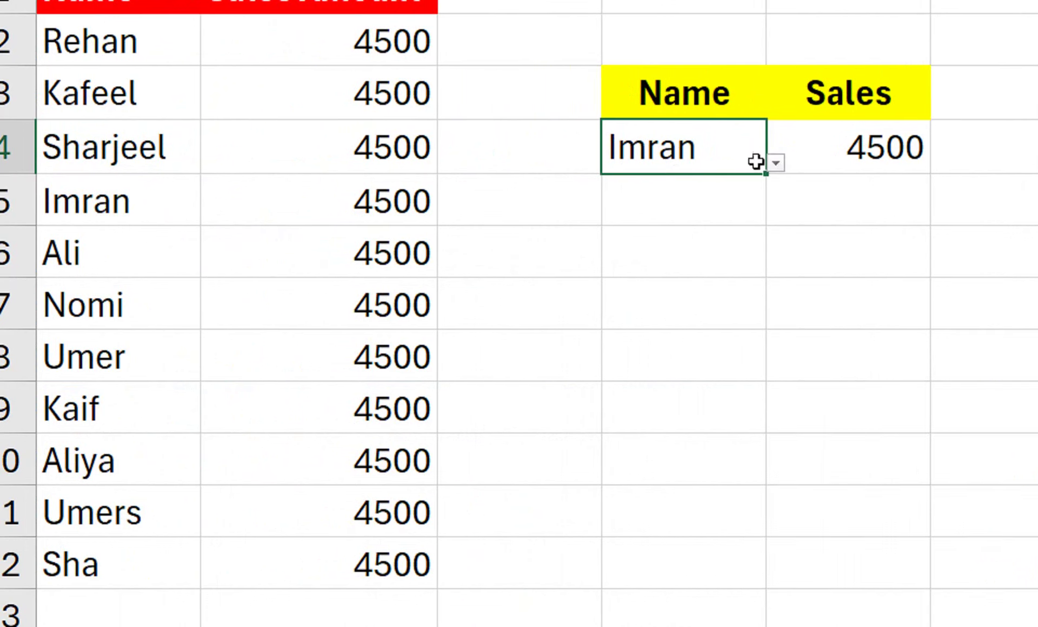
{"action": "left_click", "coordinate": [776, 162]}
{"action": "left_click", "coordinate": [696, 222]}
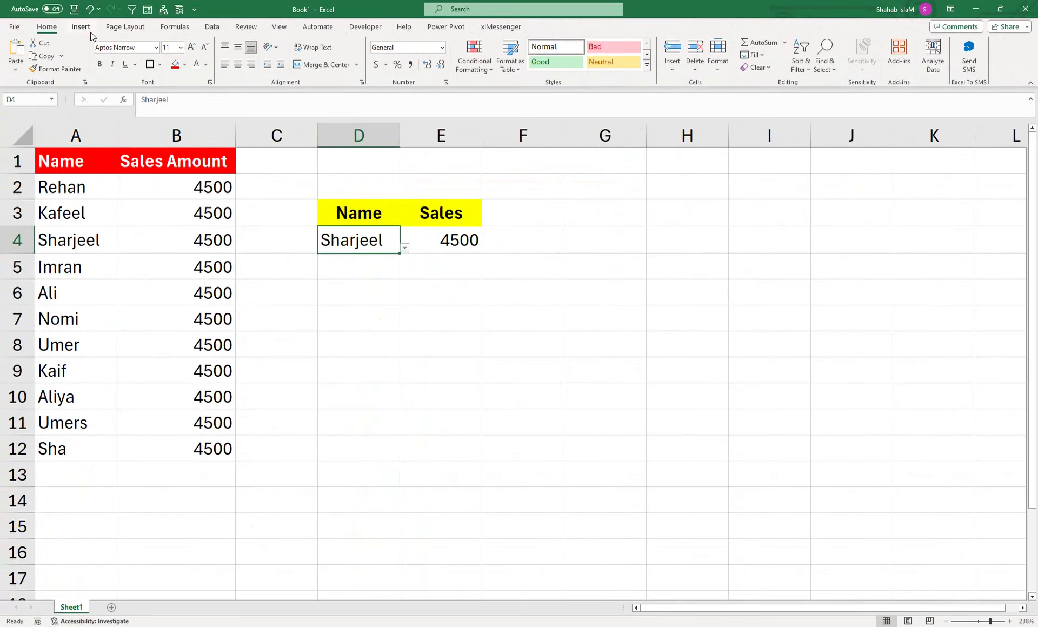
- Draw a rounded rectangle over F3:G4 and assign it the Sheet1.vlookup macro
{"action": "left_click", "coordinate": [80, 26]}
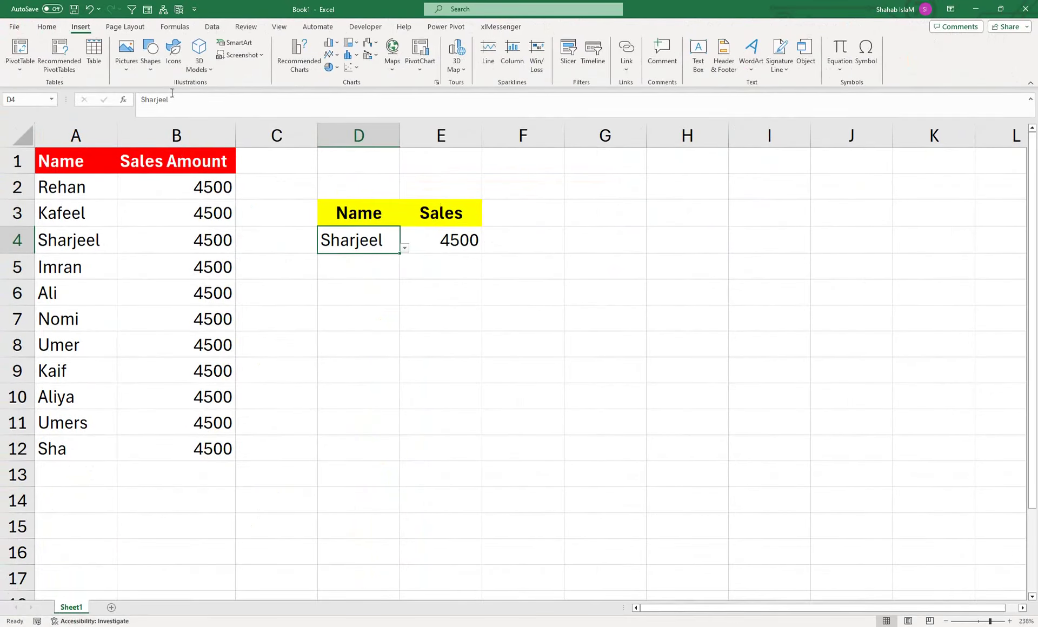
{"action": "left_click", "coordinate": [151, 68]}
{"action": "left_click", "coordinate": [200, 97]}
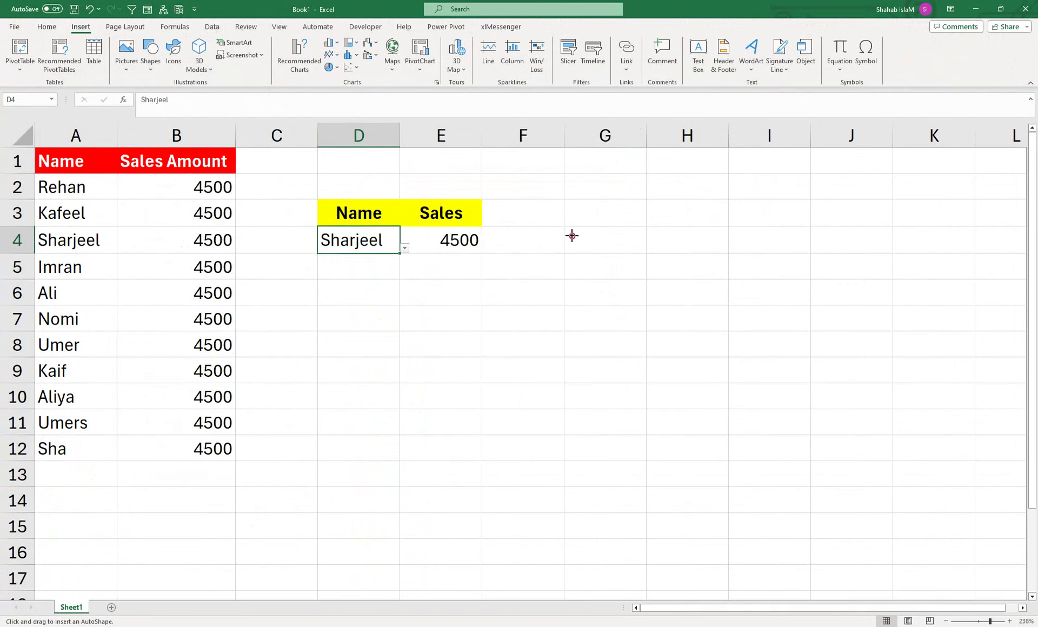
{"action": "left_click_drag", "start_coordinate": [572, 236], "coordinate": [623, 253]}
{"action": "right_click", "coordinate": [610, 251]}
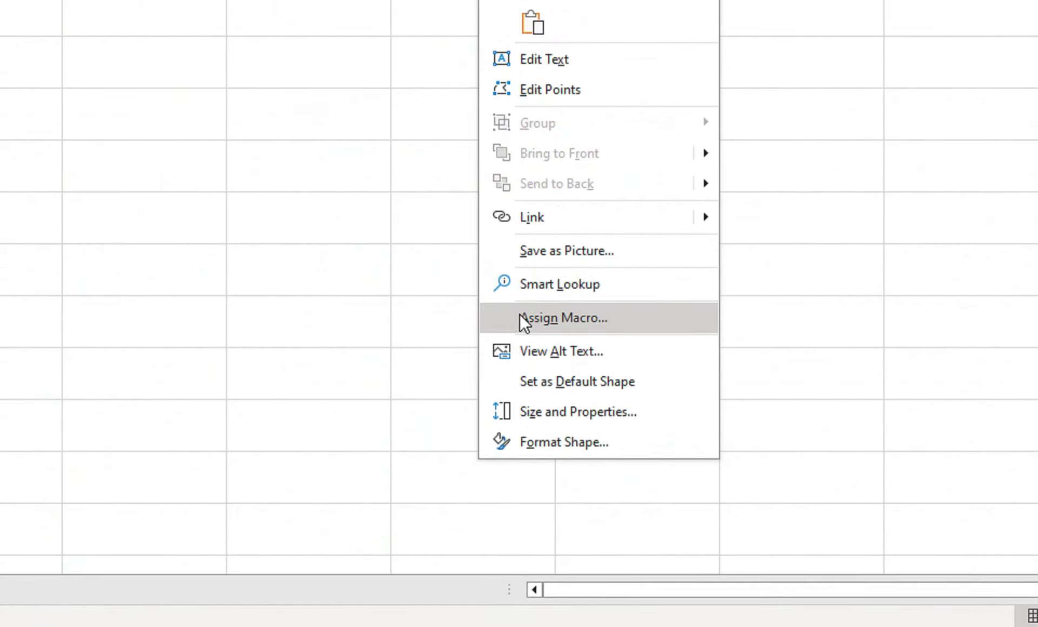
{"action": "left_click", "coordinate": [650, 472]}
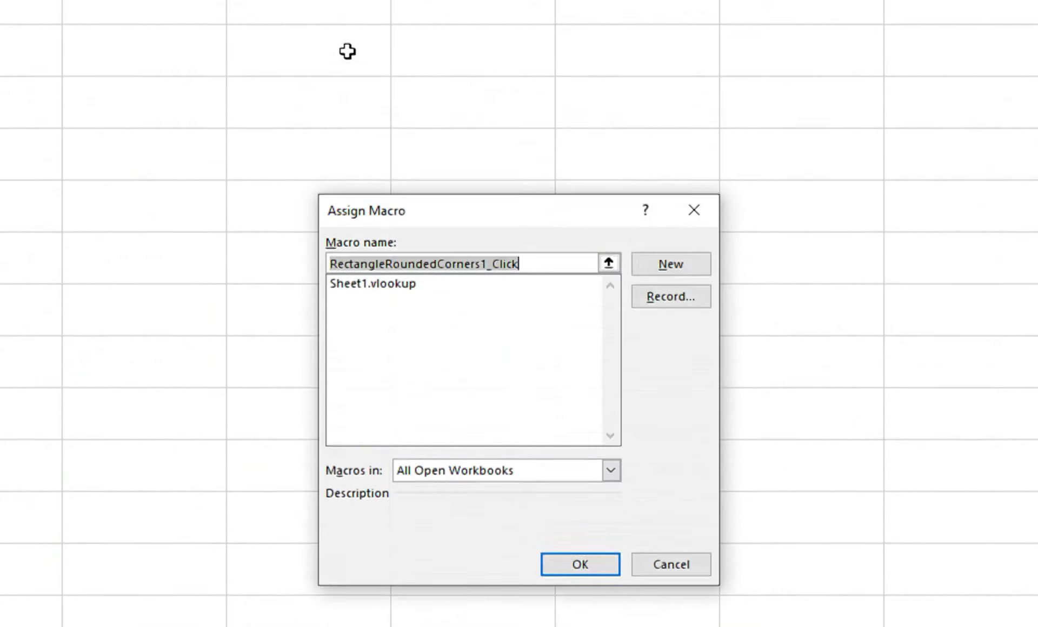
{"action": "left_click", "coordinate": [389, 283]}
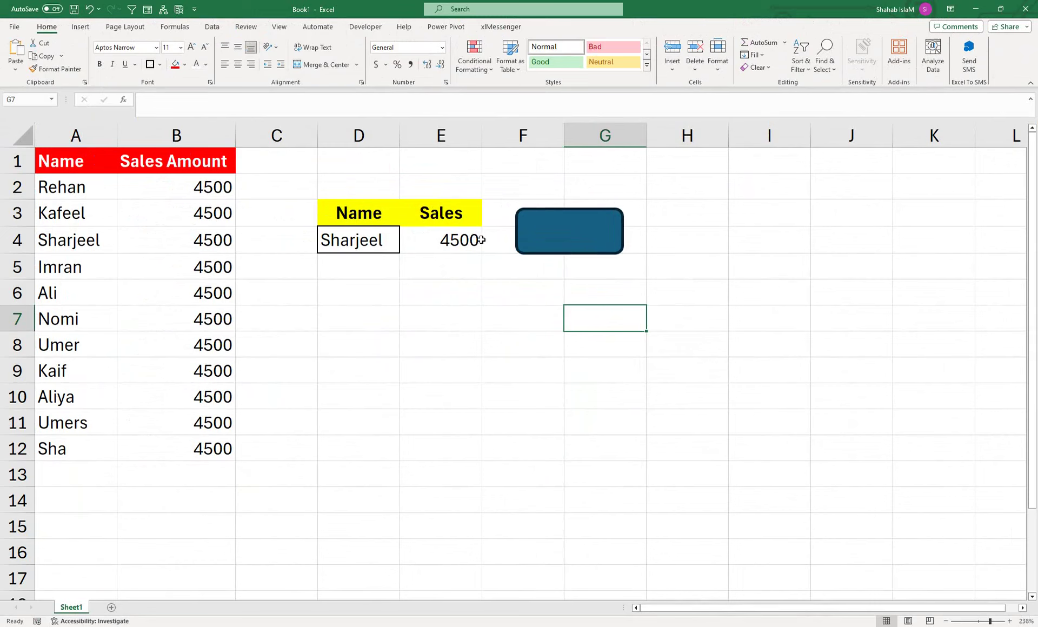
- Confirm the macro assignment, choose Nomi in D4, and run the lookup from the rectangle
{"action": "left_click", "coordinate": [357, 241]}
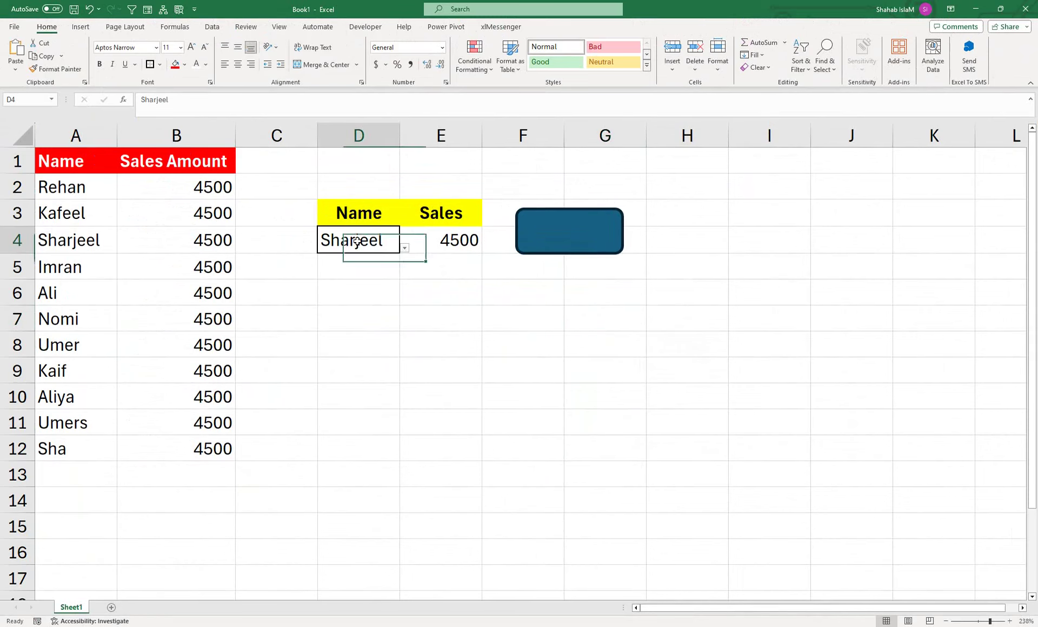
{"action": "left_click", "coordinate": [404, 248]}
{"action": "left_click", "coordinate": [365, 304]}
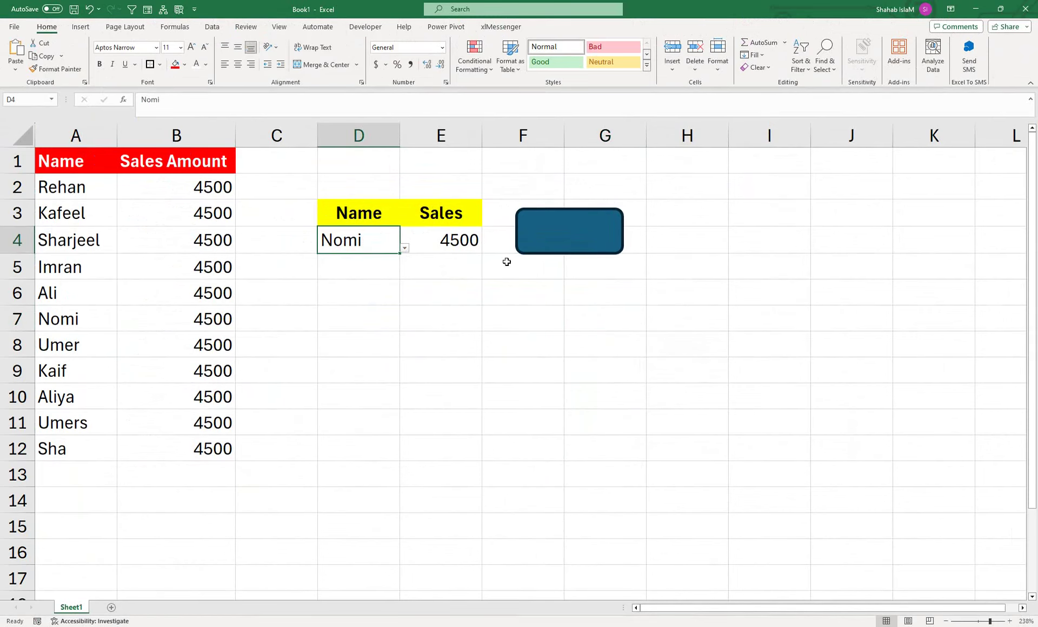
{"action": "left_click", "coordinate": [530, 242]}
- Enter sales 5000, 65800, 6564, 1221, 21215, 98564, 25487, 7000, 6500 in B3:B11 and rerun the lookup
{"action": "left_click", "coordinate": [199, 198]}
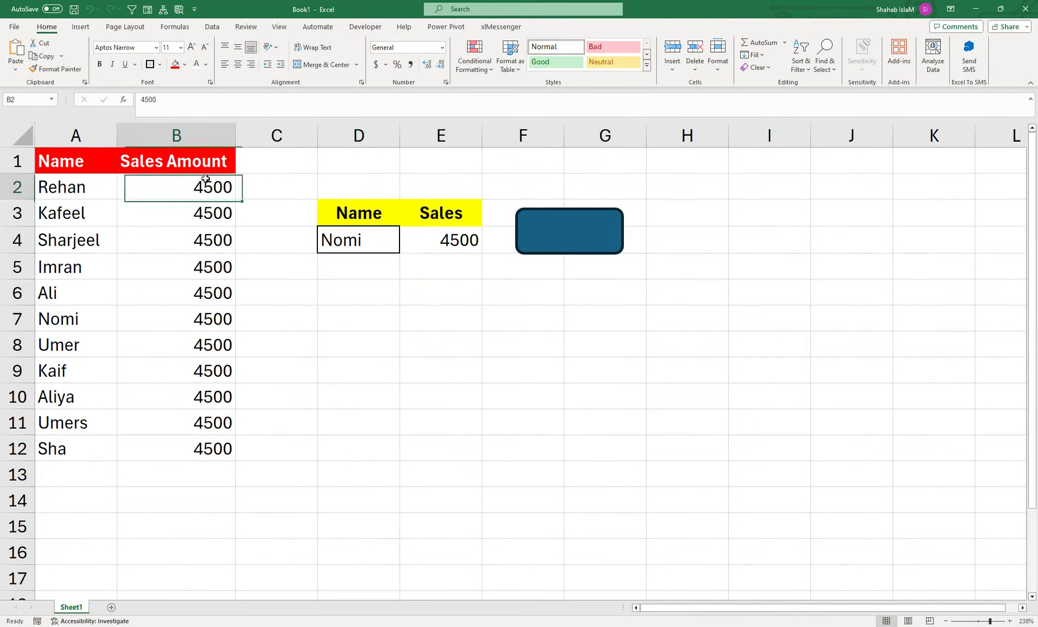
{"action": "left_click", "coordinate": [203, 219]}
{"action": "type", "text": "5000"}
{"action": "key", "text": "Return"}
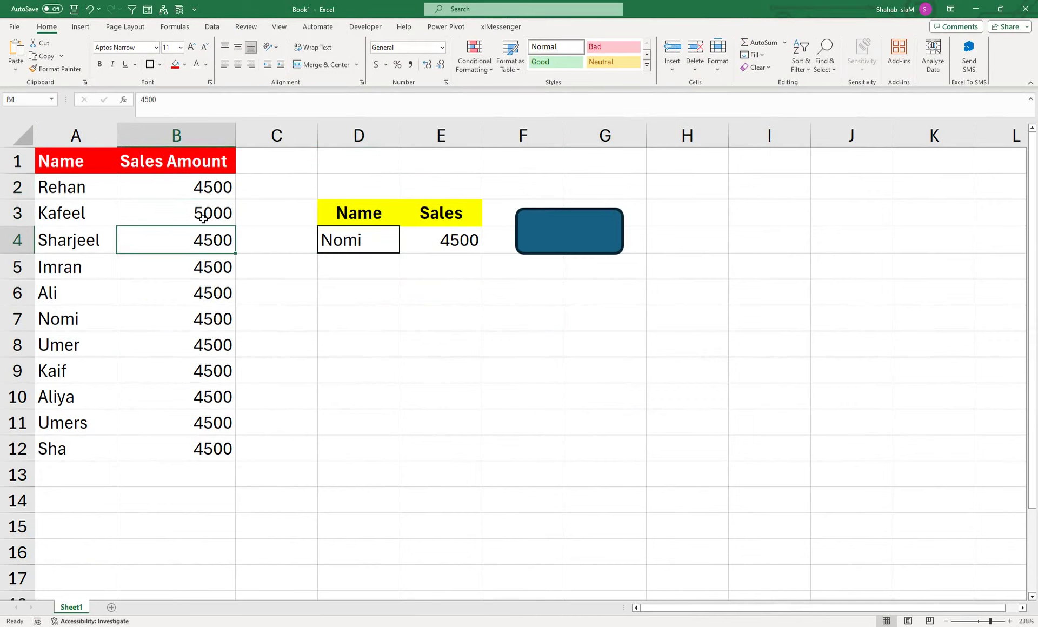
{"action": "type", "text": "65800"}
{"action": "key", "text": "Return"}
{"action": "type", "text": "656+"}
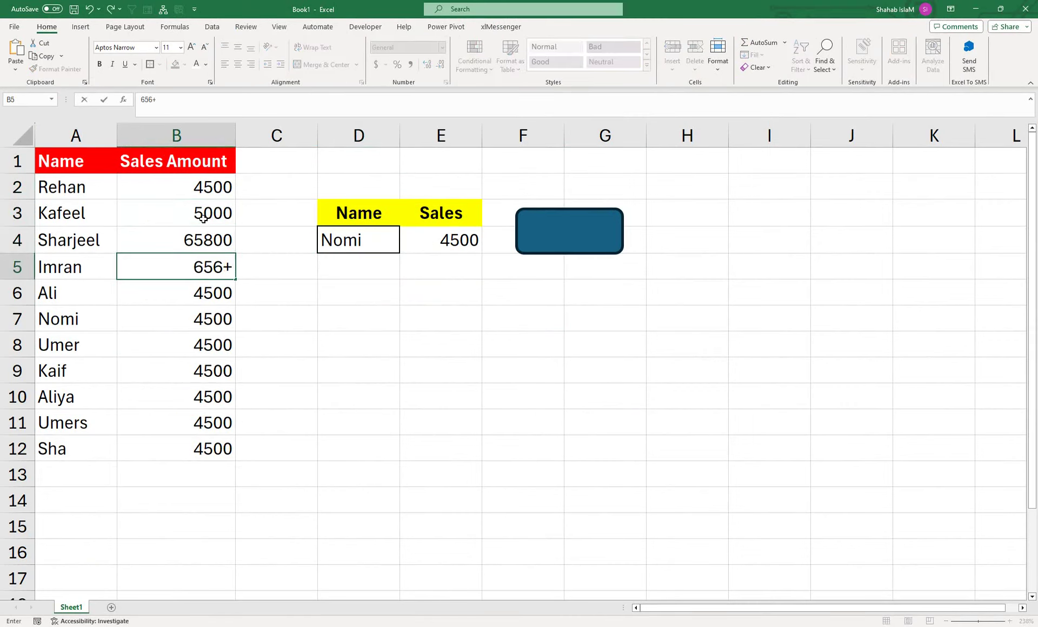
{"action": "key", "text": "BackSpace"}
{"action": "type", "text": "4"}
{"action": "key", "text": "Return"}
{"action": "type", "text": "12"}
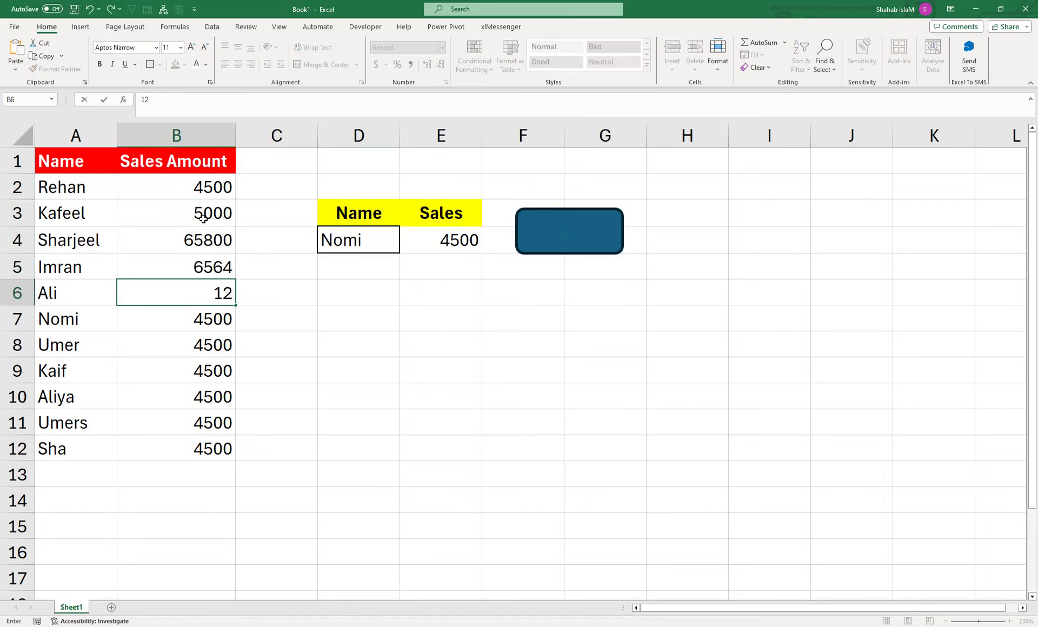
{"action": "type", "text": "21"}
{"action": "key", "text": "Return"}
{"action": "type", "text": "21215"}
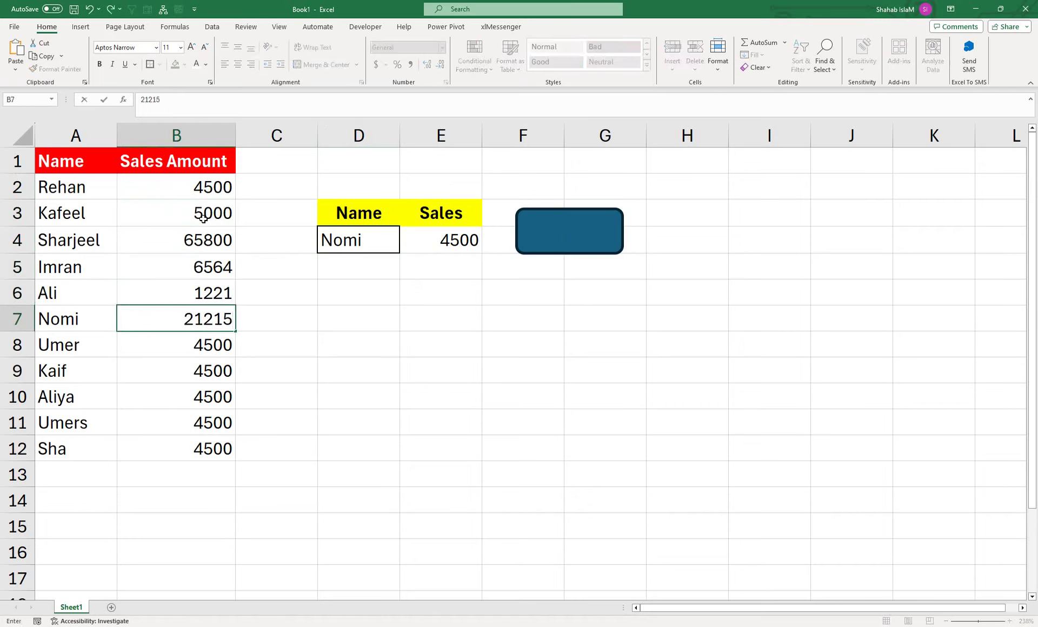
{"action": "key", "text": "Return"}
{"action": "type", "text": "98564"}
{"action": "key", "text": "Return"}
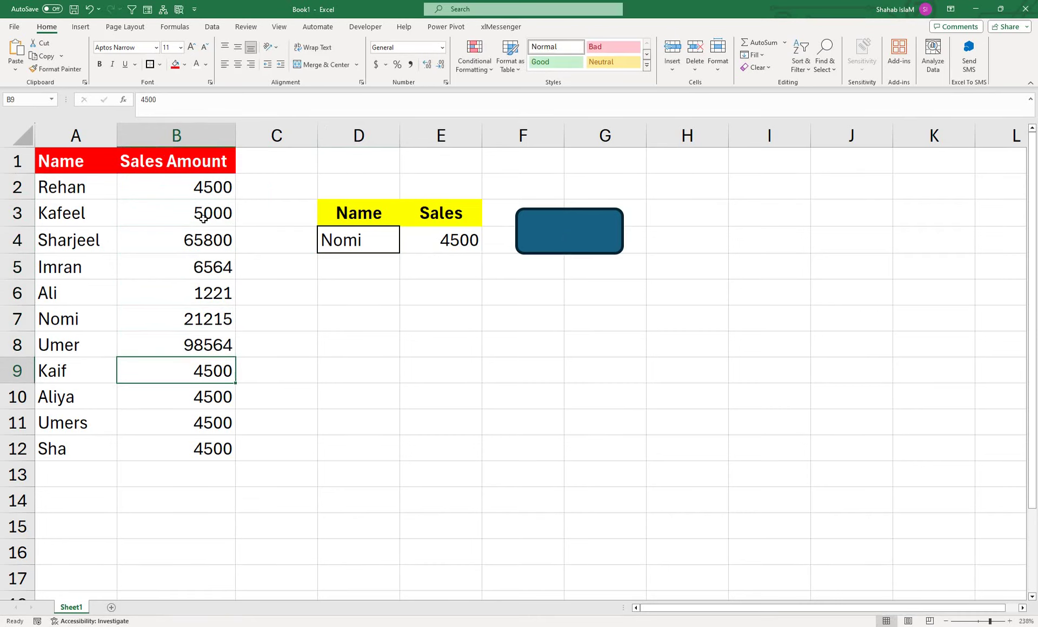
{"action": "type", "text": "25487"}
{"action": "key", "text": "Return"}
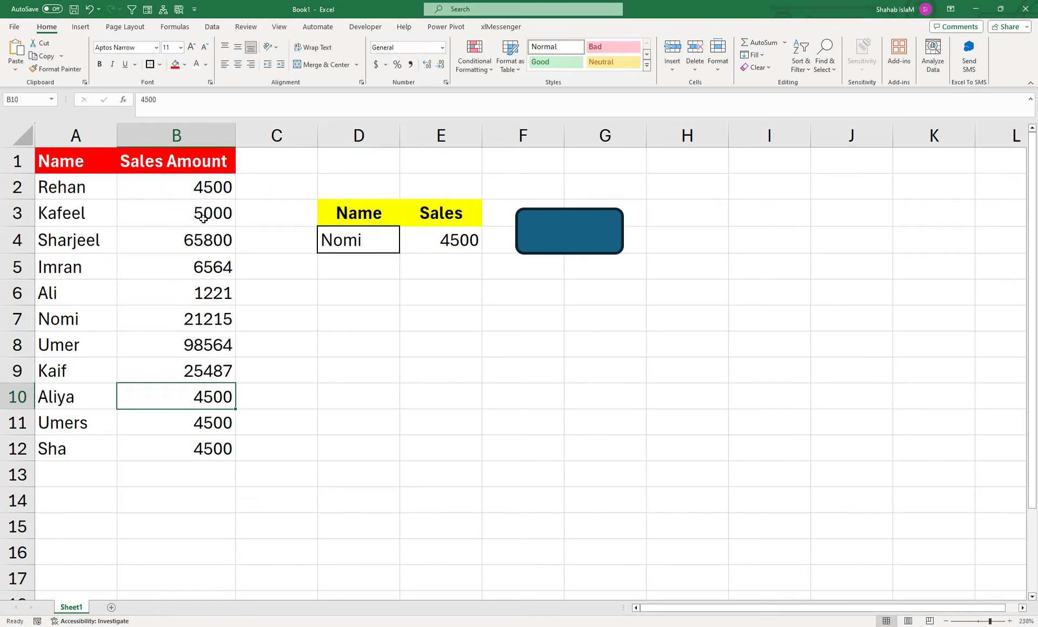
{"action": "type", "text": "7000"}
{"action": "key", "text": "Return"}
{"action": "type", "text": "6500"}
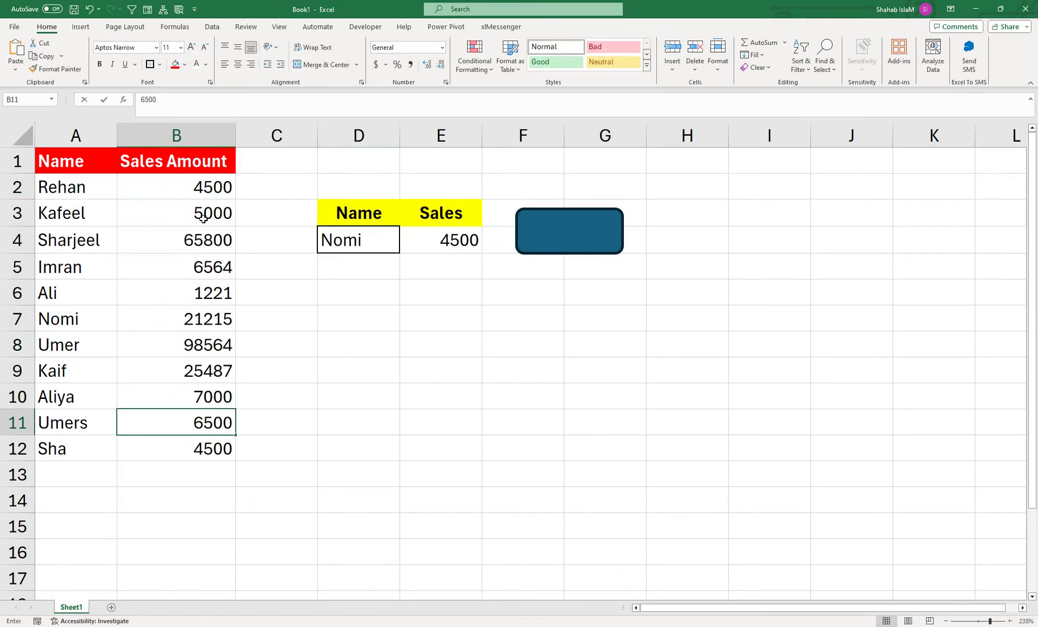
{"action": "key", "text": "Return"}
{"action": "left_click", "coordinate": [592, 236]}
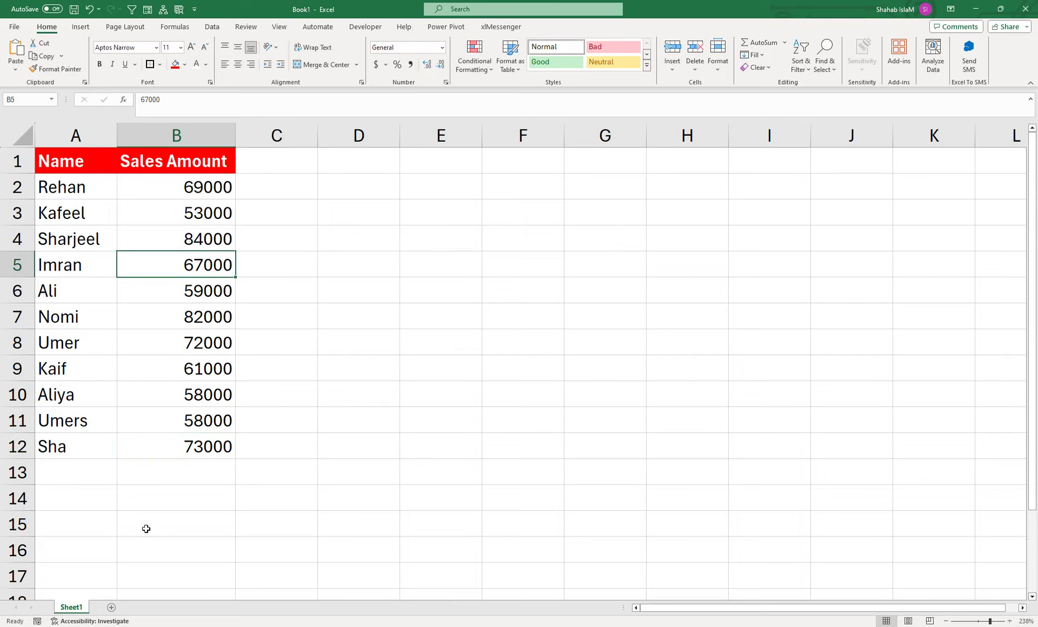
- Go to Sheet1's code in the VBA editor and insert a new empty Module1
{"action": "right_click", "coordinate": [80, 609]}
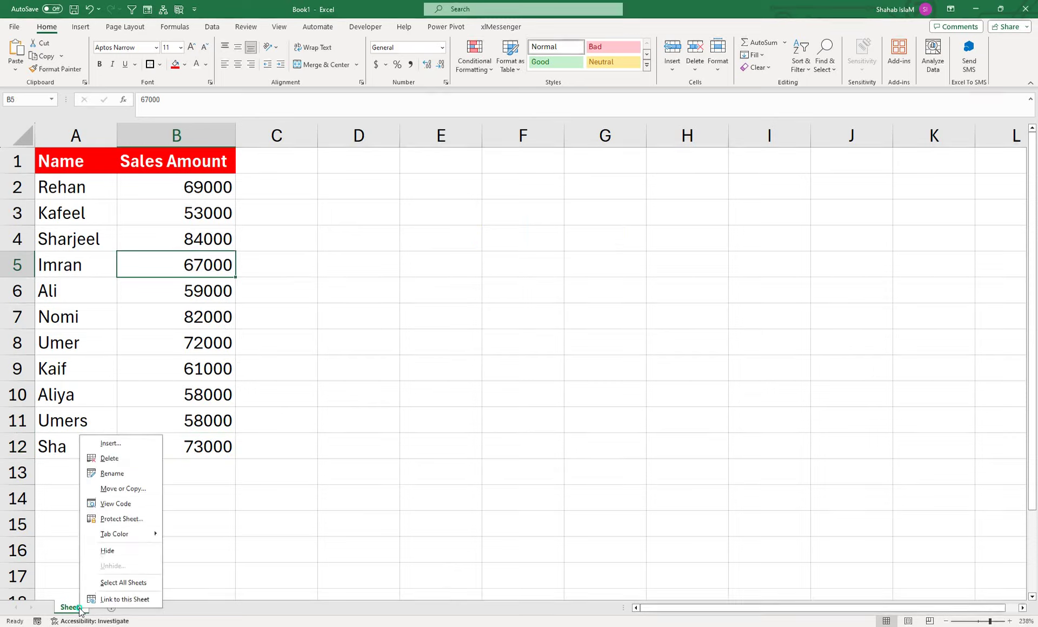
{"action": "left_click", "coordinate": [105, 504]}
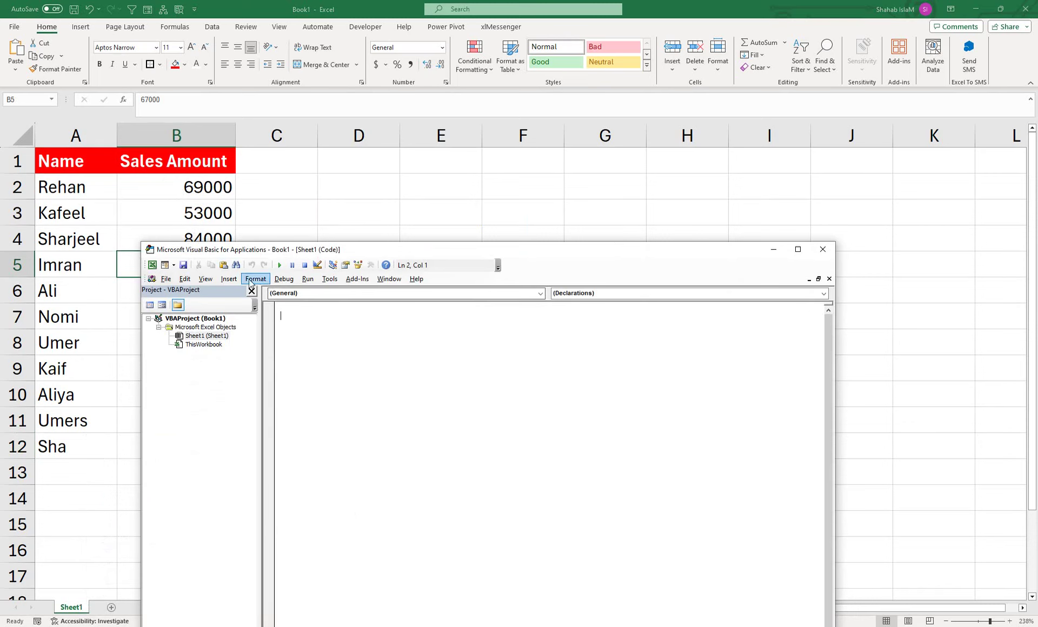
{"action": "left_click", "coordinate": [229, 279]}
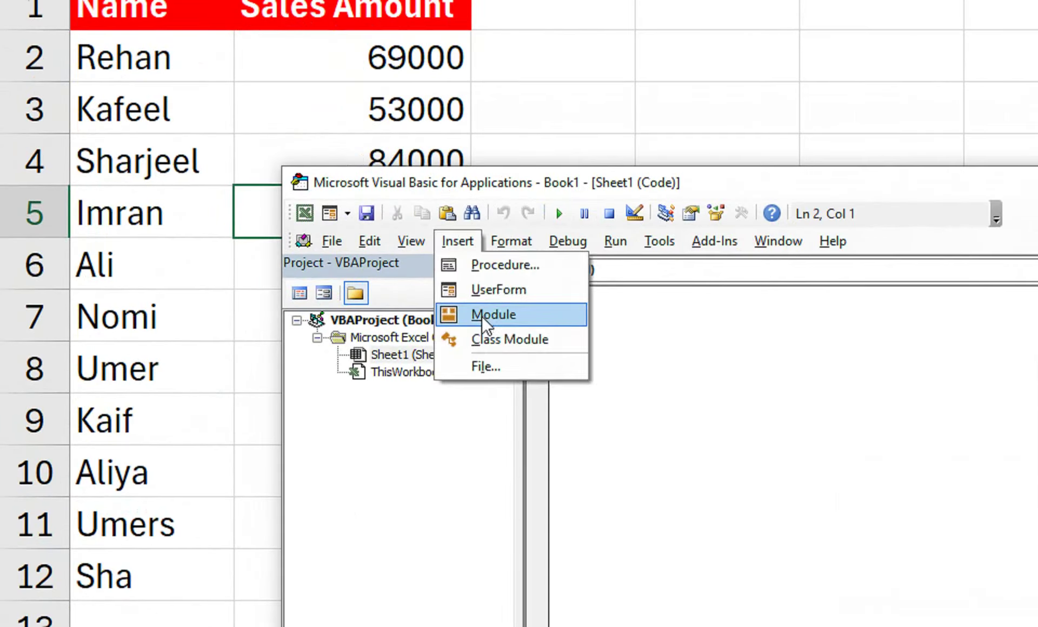
{"action": "left_click", "coordinate": [247, 315]}
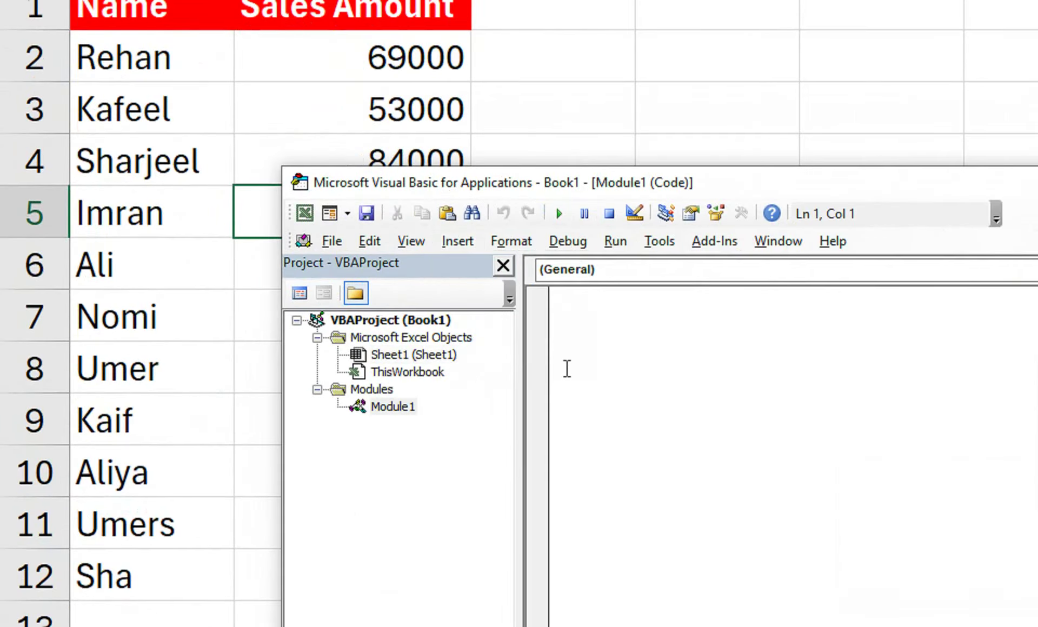
- Create the Sub Lookup() procedure with its End Sub and blank lines inside
{"action": "type", "text": "subLoo"}
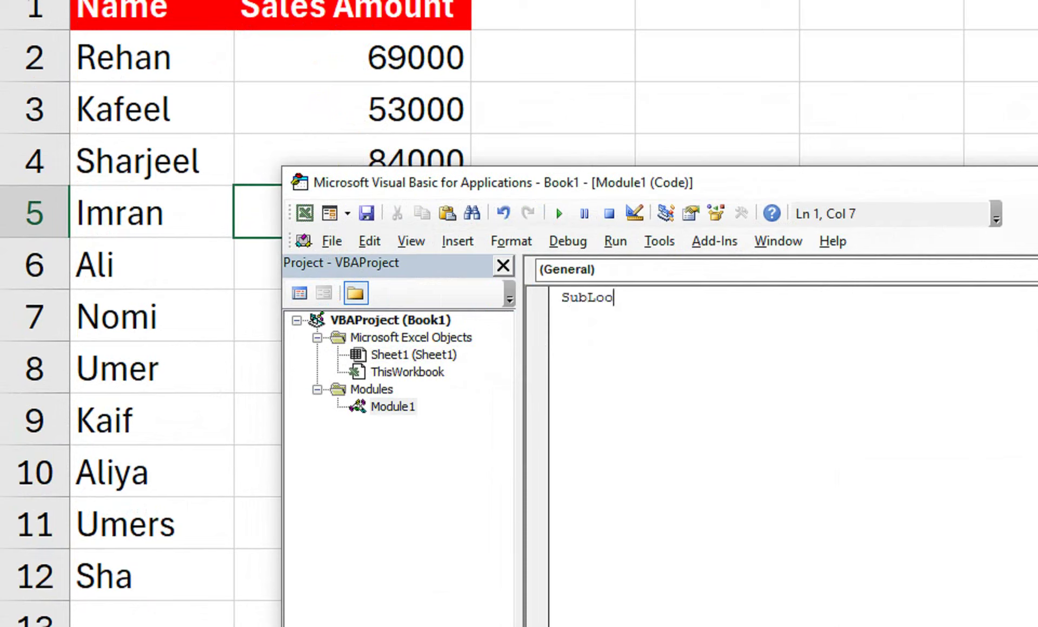
{"action": "type", "text": "kup"}
{"action": "key", "text": "Return"}
{"action": "key", "text": "Up"}
{"action": "key", "text": "Right"}
{"action": "key", "text": "Right"}
{"action": "key", "text": "Right"}
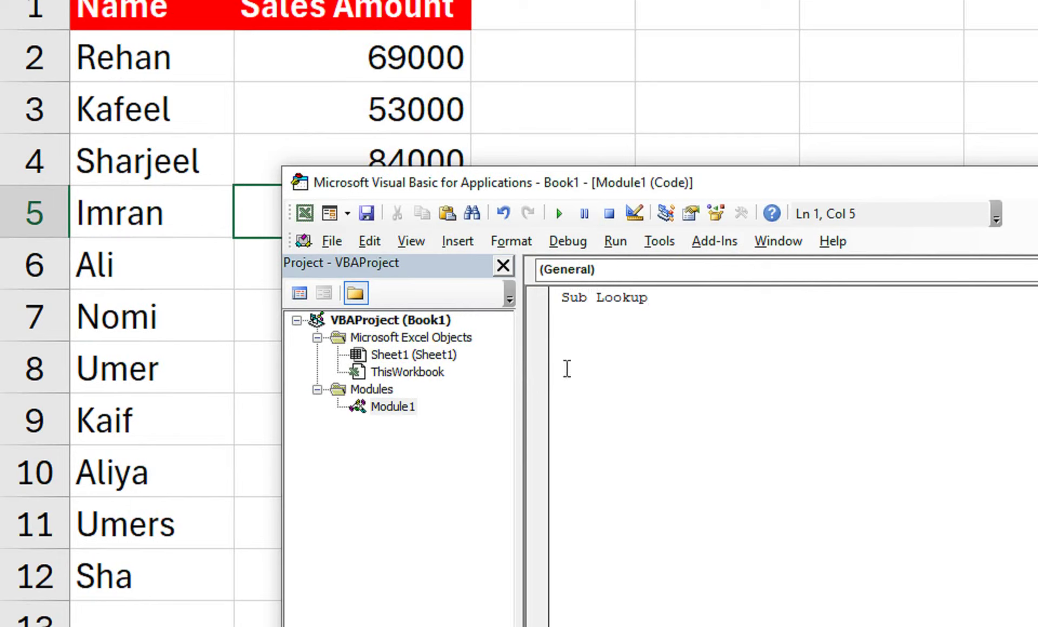
{"action": "key", "text": "Down"}
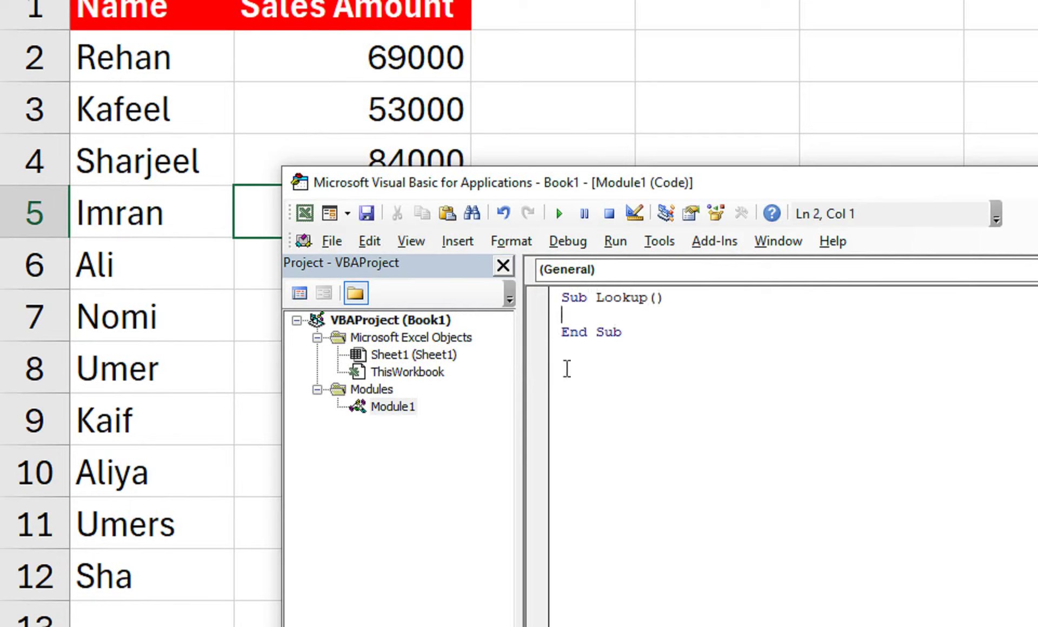
{"action": "key", "text": "Return"}
{"action": "key", "text": "Return"}
{"action": "key", "text": "Up"}
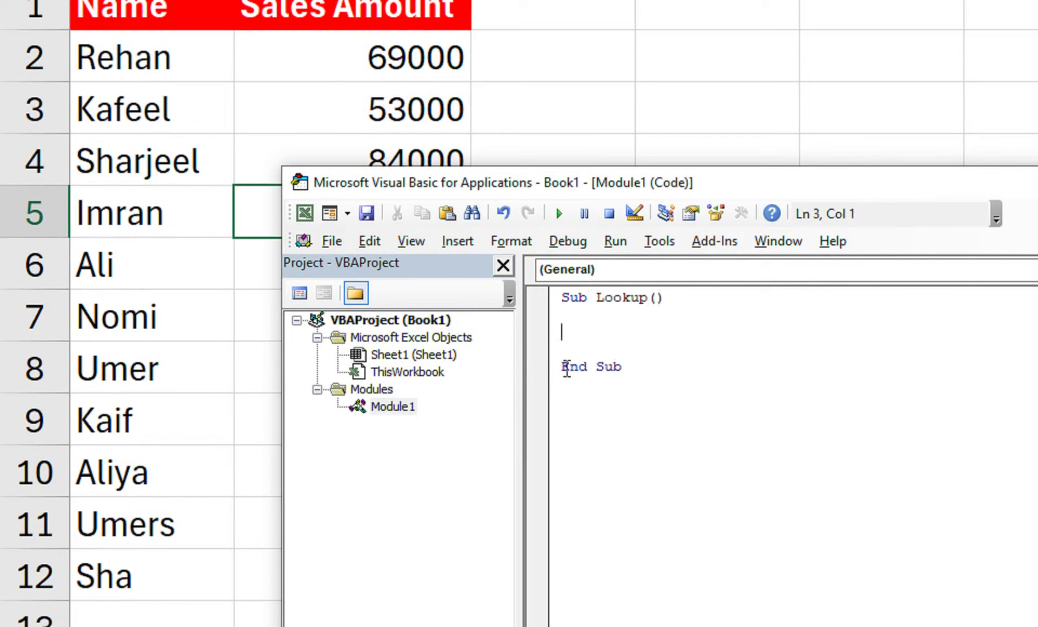
- Declare Dim Salary As Long, removing an unfinished Dim line after a compile error
{"action": "type", "text": "Di"}
{"action": "type", "text": "m "}
{"action": "type", "text": "Salary A"}
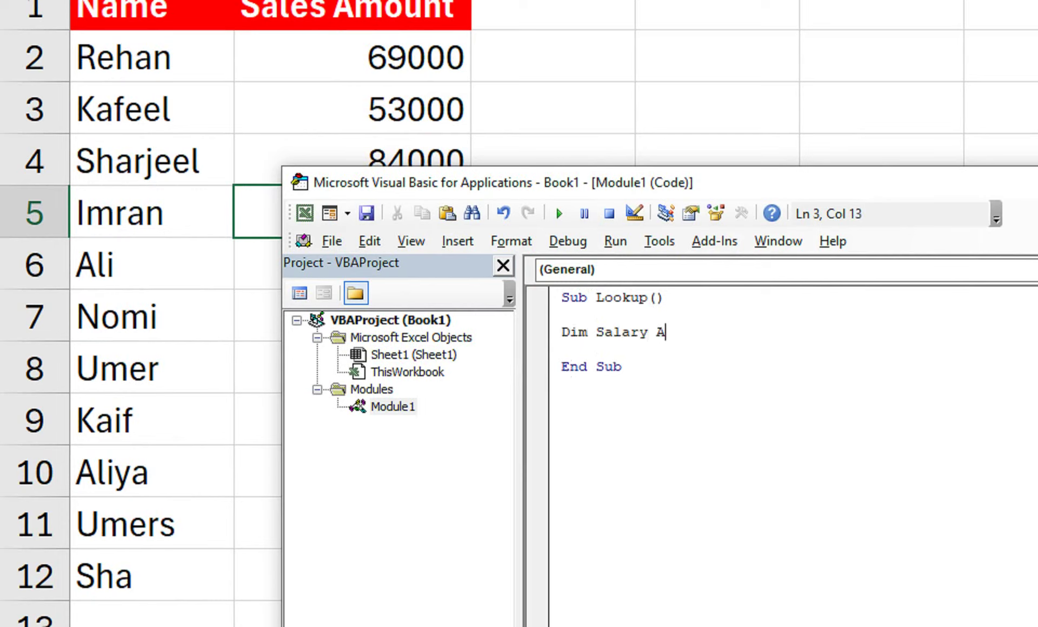
{"action": "type", "text": "s Lon"}
{"action": "key", "text": "BackSpace"}
{"action": "key", "text": "BackSpace"}
{"action": "key", "text": "BackSpace"}
{"action": "type", "text": "Long"}
{"action": "key", "text": "Return"}
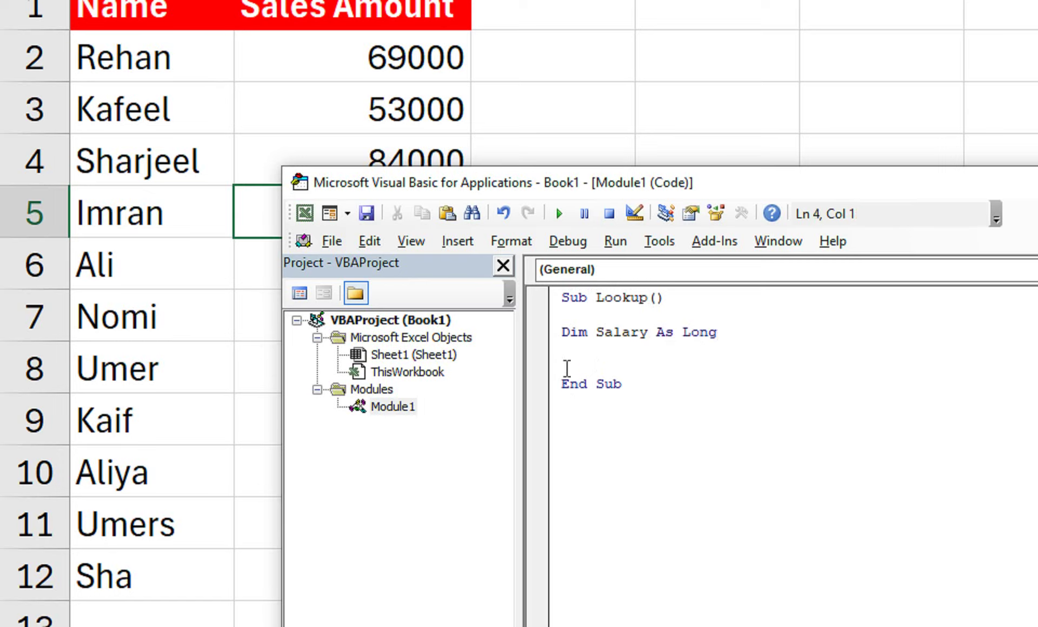
{"action": "type", "text": "Dim"}
{"action": "left_click", "coordinate": [566, 368]}
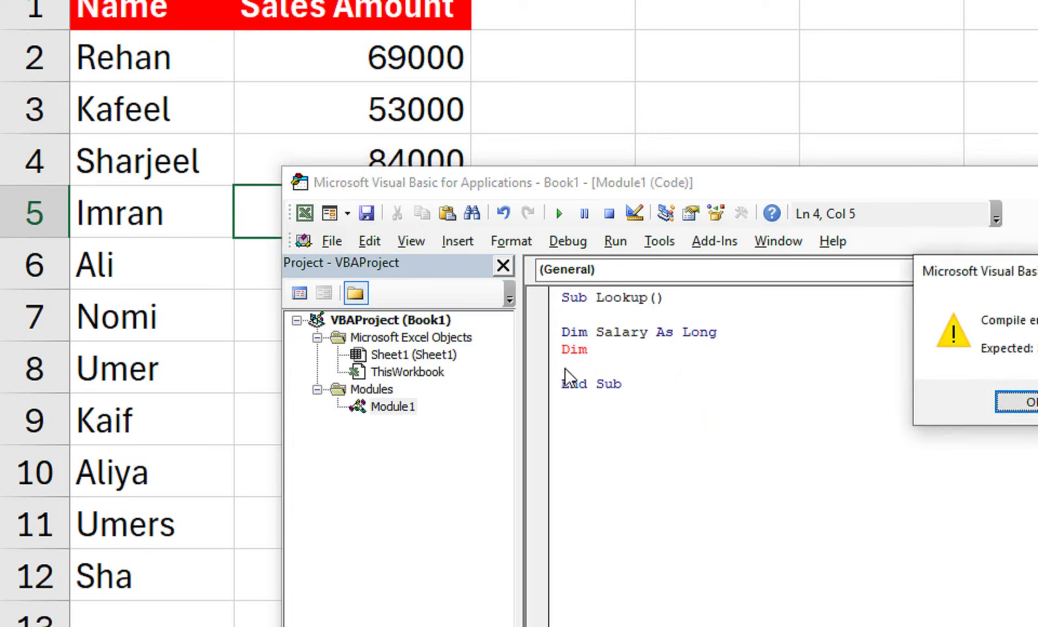
{"action": "key", "text": "Return"}
{"action": "key", "text": "BackSpace"}
{"action": "key", "text": "BackSpace"}
{"action": "key", "text": "BackSpace"}
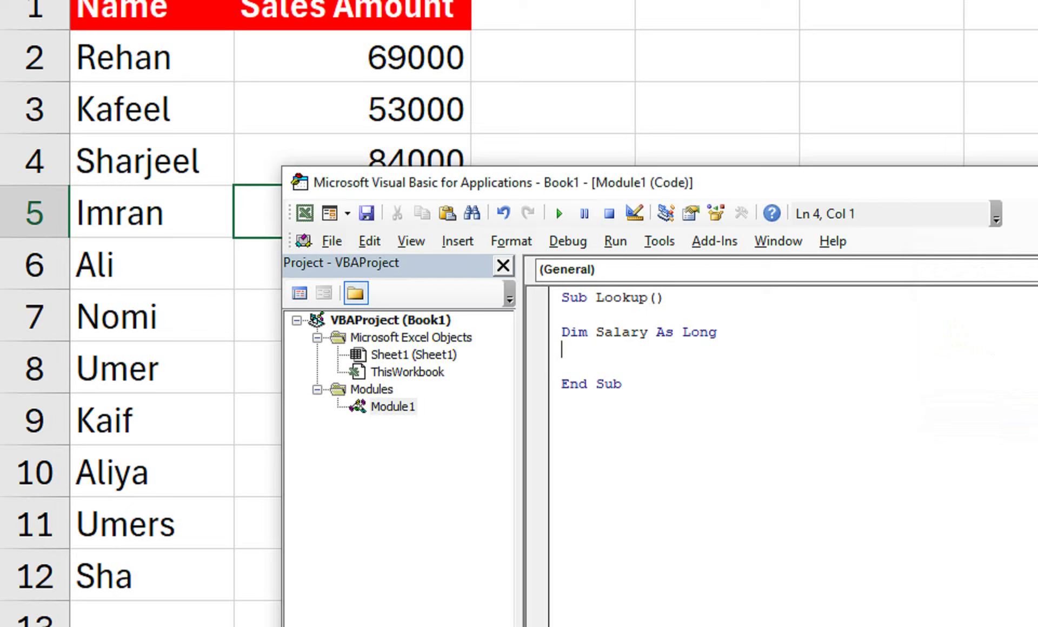
{"action": "key", "text": "Up"}
{"action": "key", "text": "Up"}
- Add Dim Emp_Name As String above it and leave blank lines before End Sub
{"action": "type", "text": "Dim "}
{"action": "type", "text": "Emplo"}
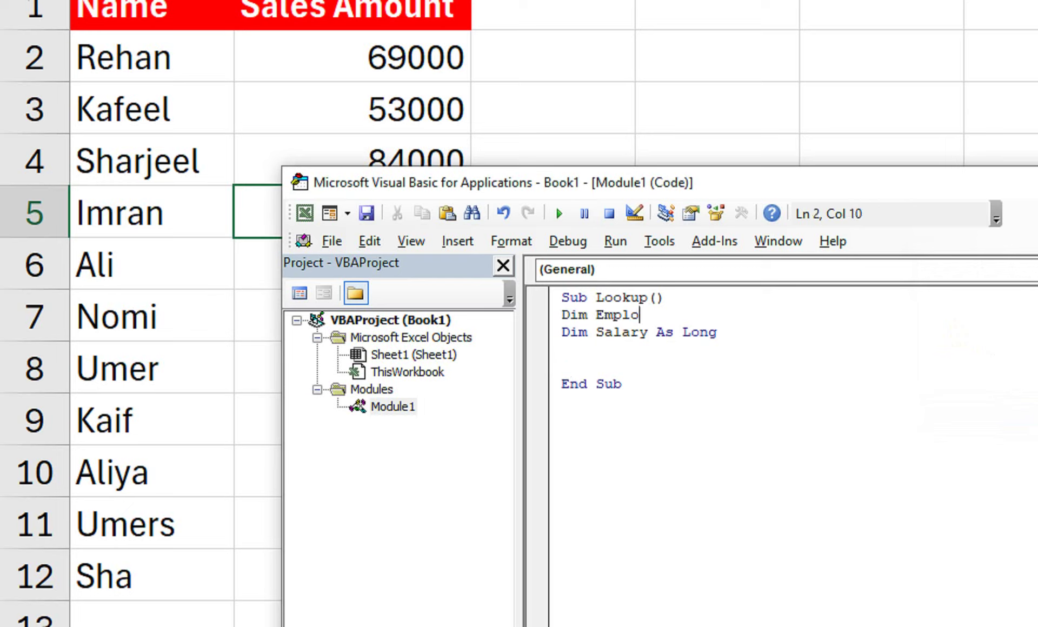
{"action": "key", "text": "BackSpace"}
{"action": "type", "text": "oyee"}
{"action": "key", "text": "BackSpace"}
{"action": "key", "text": "BackSpace"}
{"action": "key", "text": "BackSpace"}
{"action": "key", "text": "BackSpace"}
{"action": "key", "text": "BackSpace"}
{"action": "key", "text": "BackSpace"}
{"action": "type", "text": "_Name "}
{"action": "type", "text": "As String"}
{"action": "key", "text": "Return"}
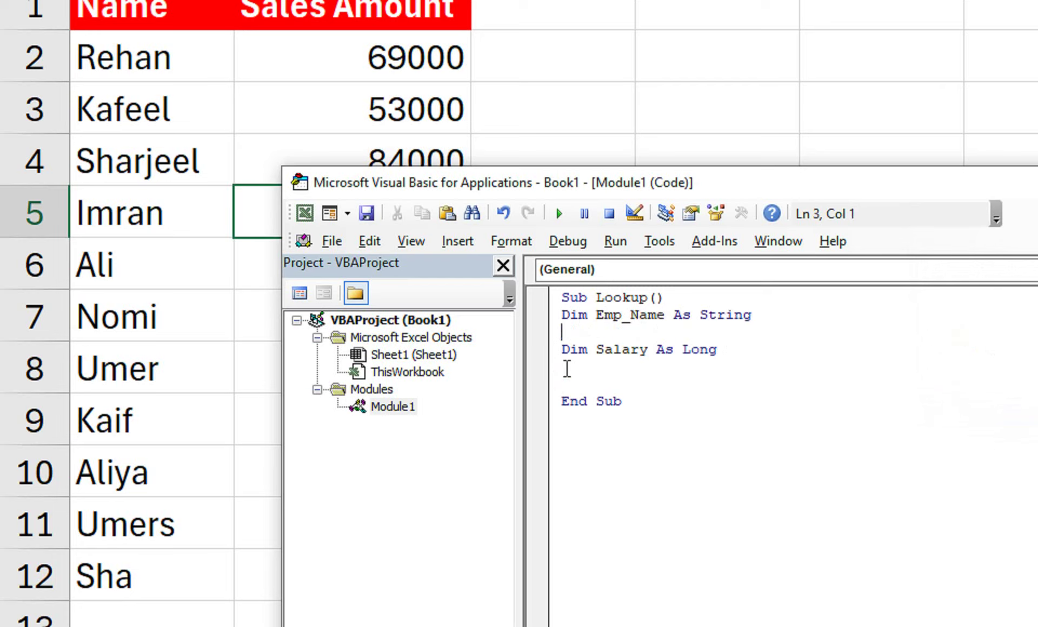
{"action": "key", "text": "BackSpace"}
{"action": "key", "text": "Down"}
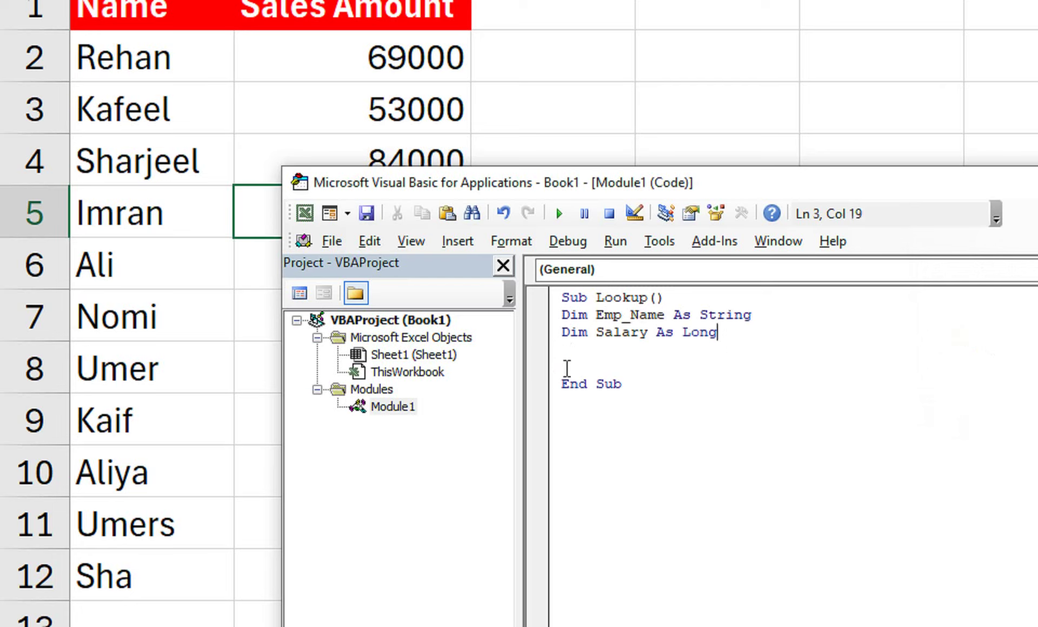
{"action": "key", "text": "Return"}
{"action": "key", "text": "Return"}
{"action": "key", "text": "Up"}
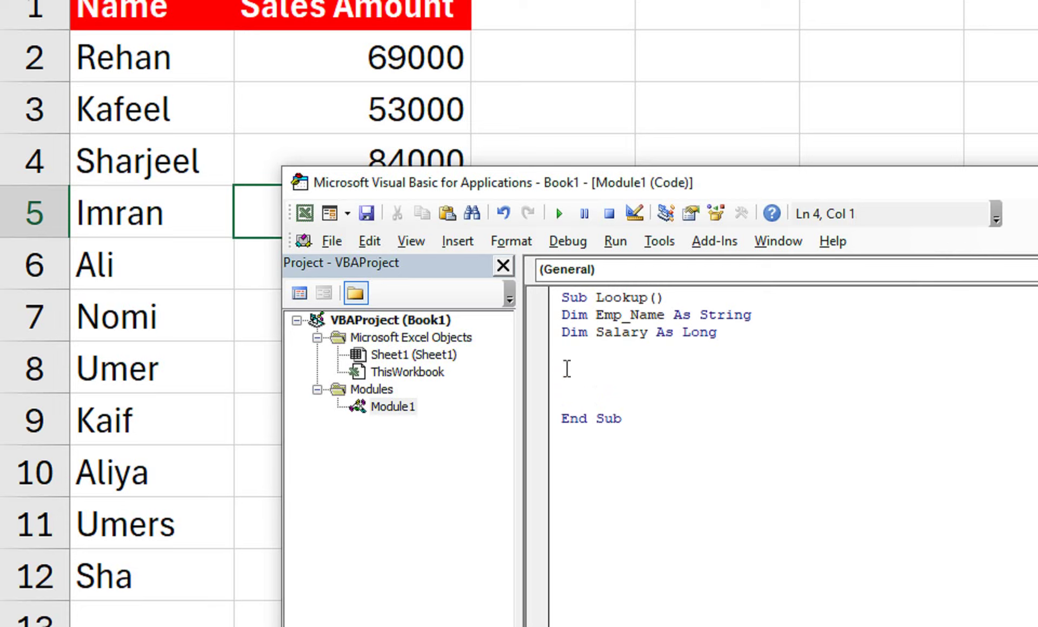
{"action": "key", "text": "Return"}
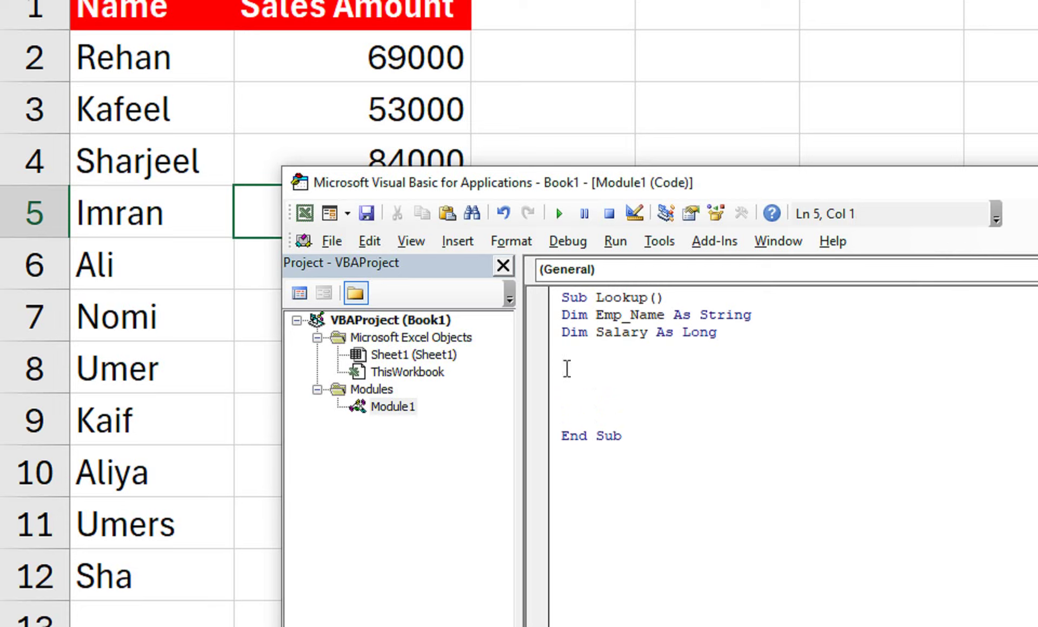
- Write Emp-Name = InputBox("Please Enter Employee name") below the declarations, fixing typos
{"action": "type", "text": "Emp"}
{"action": "type", "text": "-Name"}
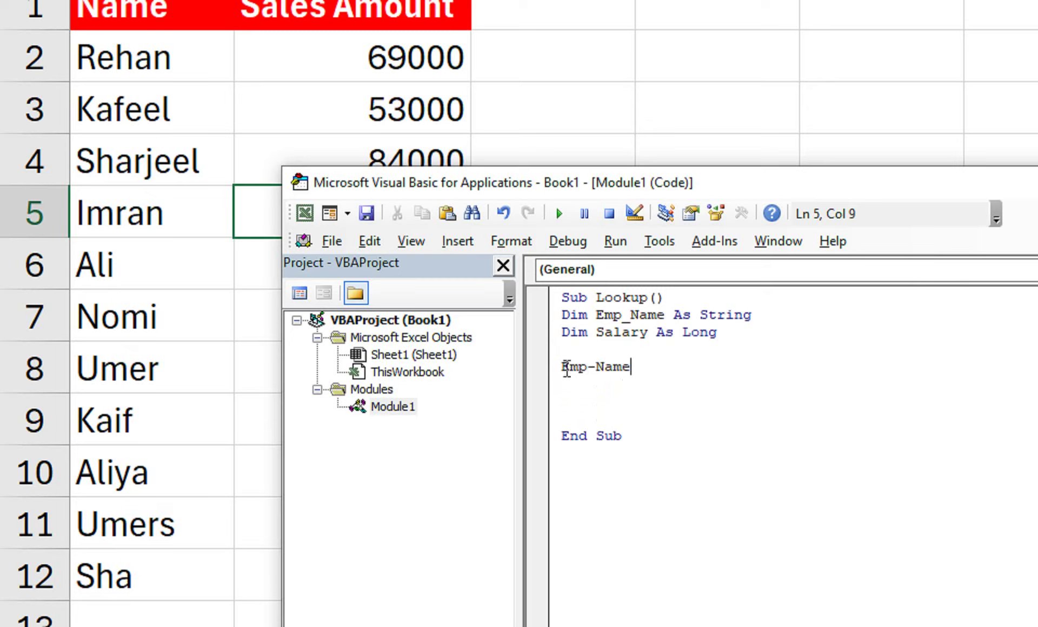
{"action": "type", "text": " = I"}
{"action": "type", "text": "nput"}
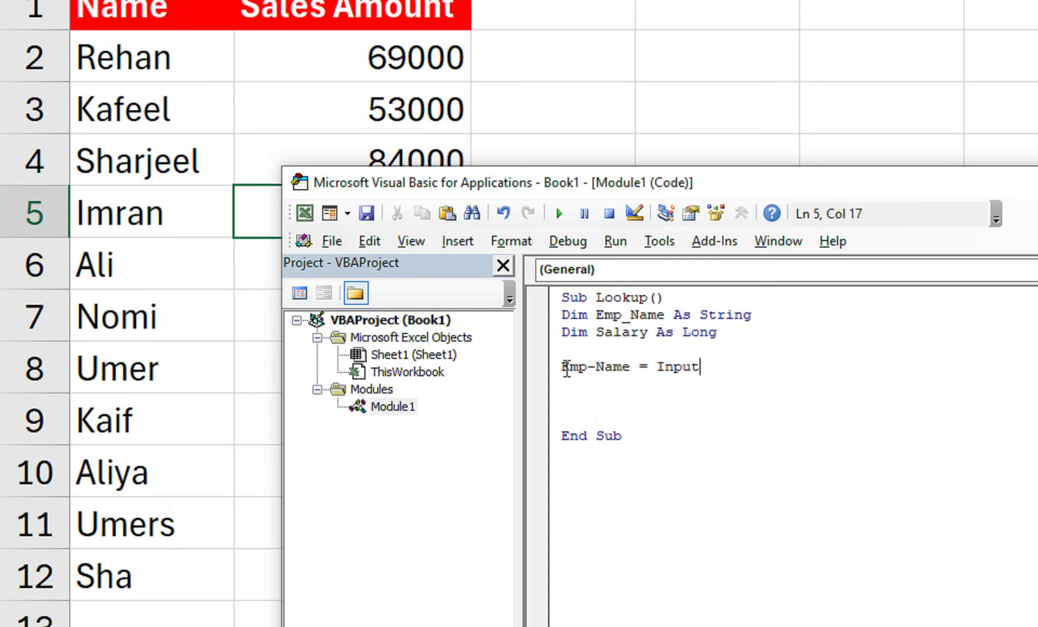
{"action": "type", "text": "Box"}
{"action": "type", "text": "(\"P"}
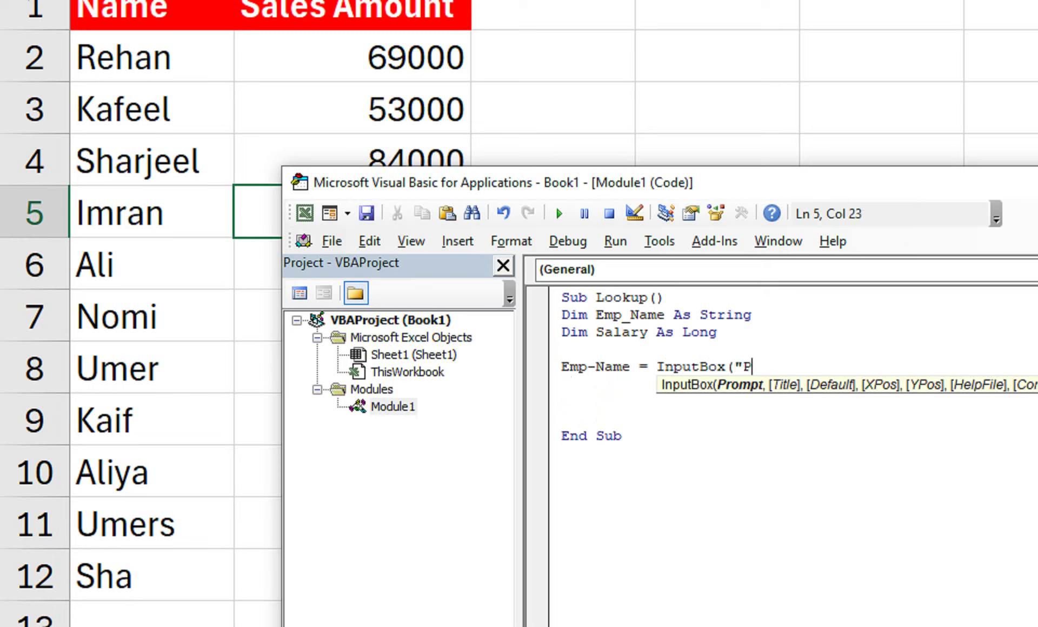
{"action": "type", "text": "leas"}
{"action": "type", "text": "e Enter"}
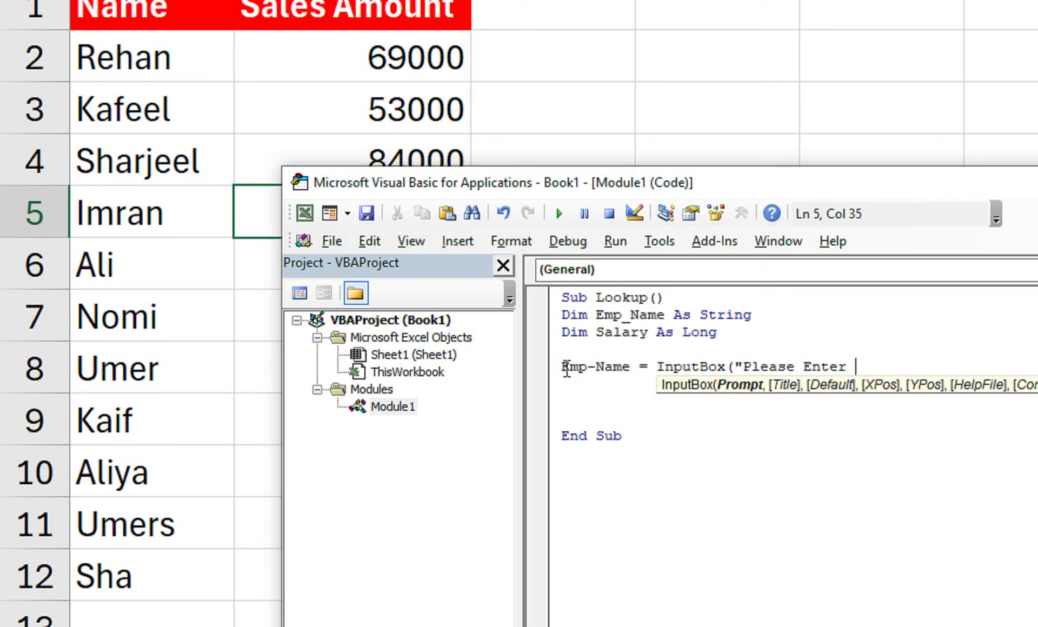
{"action": "type", "text": " Emply"}
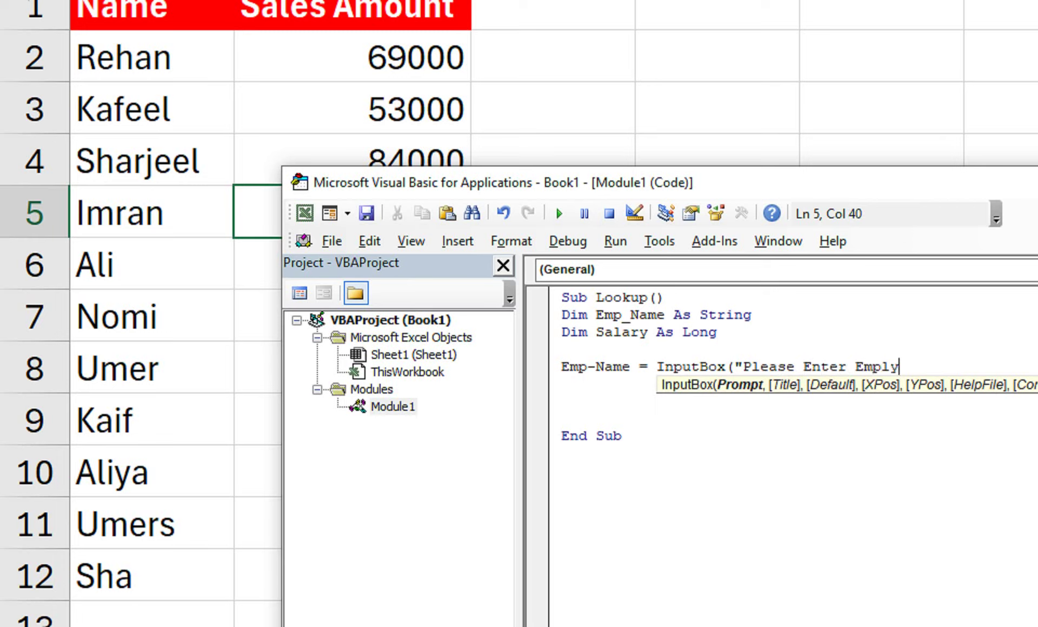
{"action": "key", "text": "BackSpace"}
{"action": "type", "text": "o"}
{"action": "type", "text": "yee Ba"}
{"action": "key", "text": "BackSpace"}
{"action": "key", "text": "BackSpace"}
{"action": "key", "text": "BackSpace"}
{"action": "type", "text": "e"}
{"action": "type", "text": " name\")"}
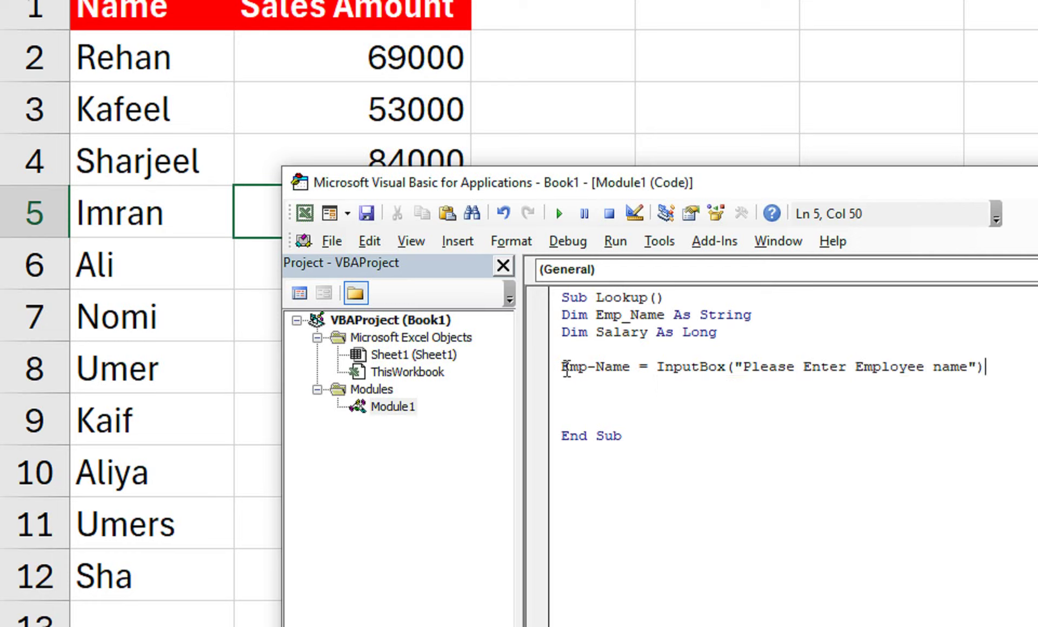
{"action": "key", "text": "Return"}
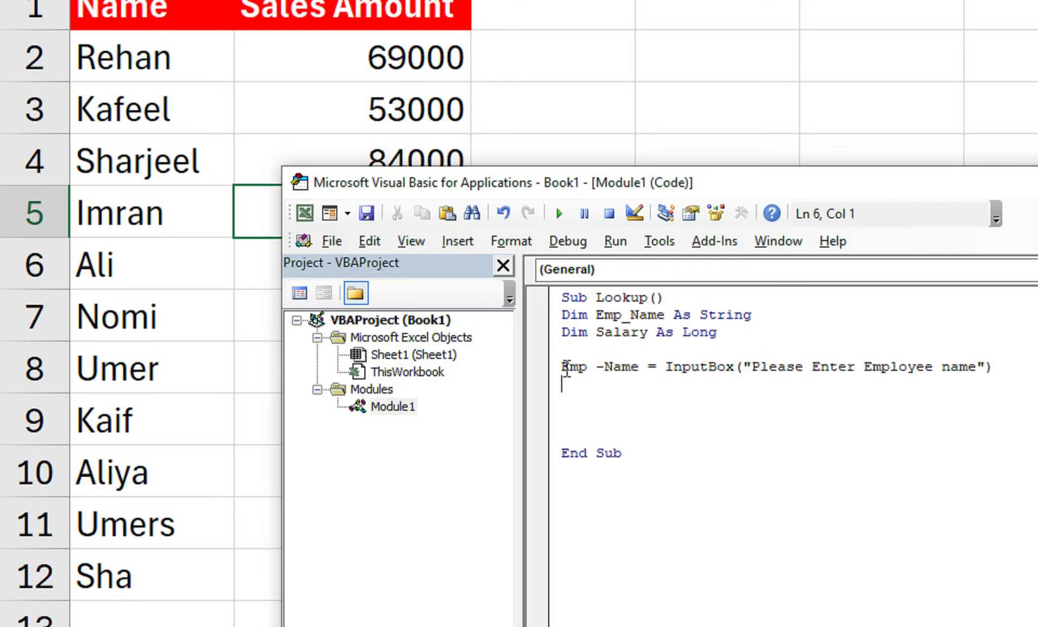
- Add the line If Len(Emp_Name) > 0 Then
{"action": "type", "text": "if "}
{"action": "type", "text": "Len"}
{"action": "type", "text": "("}
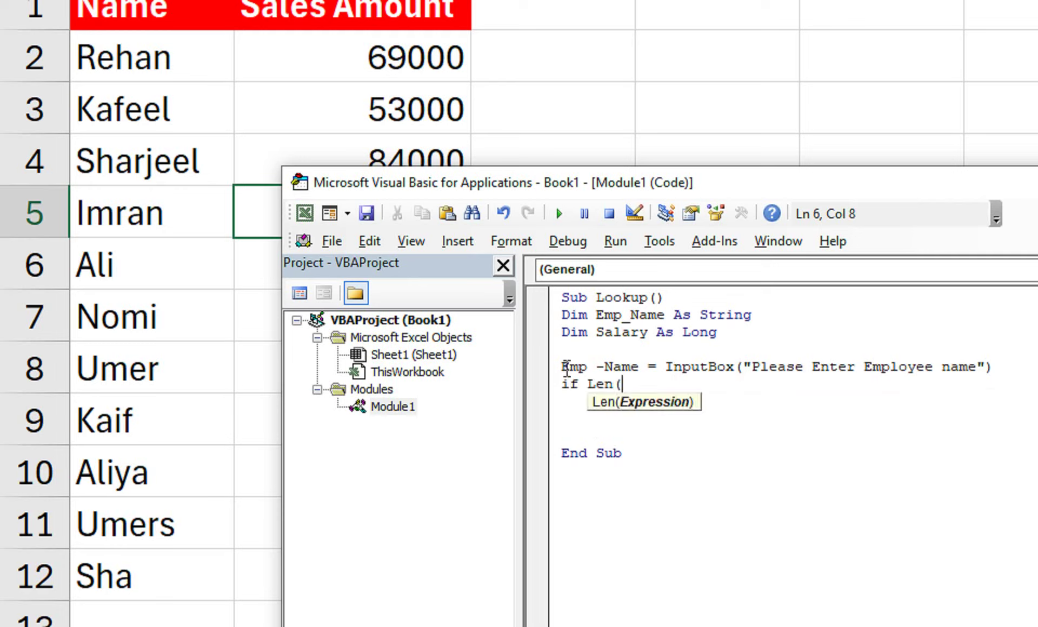
{"action": "type", "text": "Emp-"}
{"action": "key", "text": "BackSpace"}
{"action": "type", "text": "_"}
{"action": "type", "text": "Name) "}
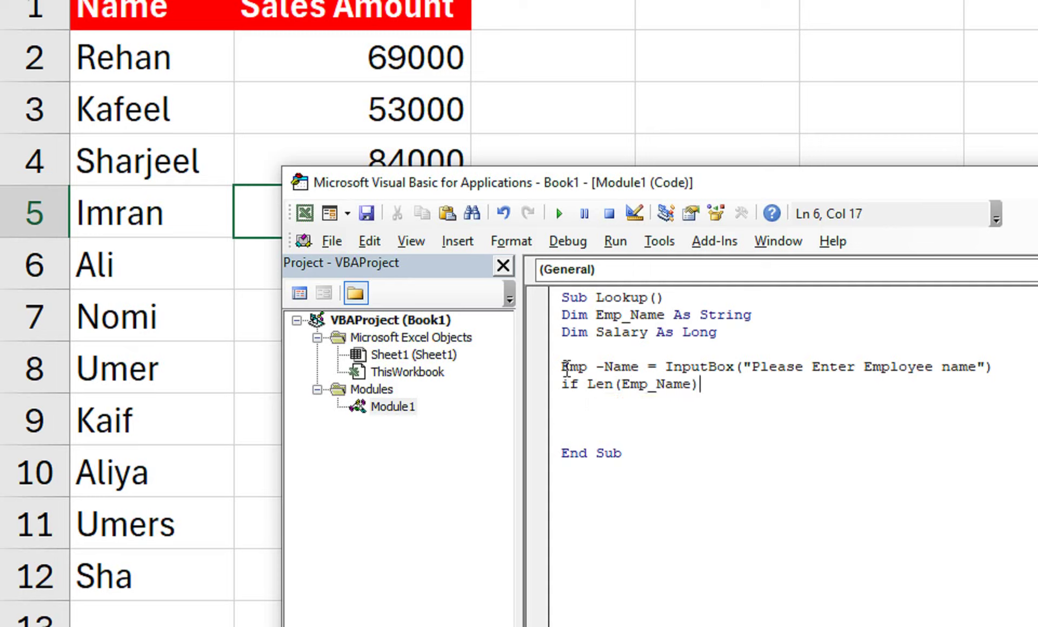
{"action": "type", "text": "> "}
{"action": "type", "text": "0 Then"}
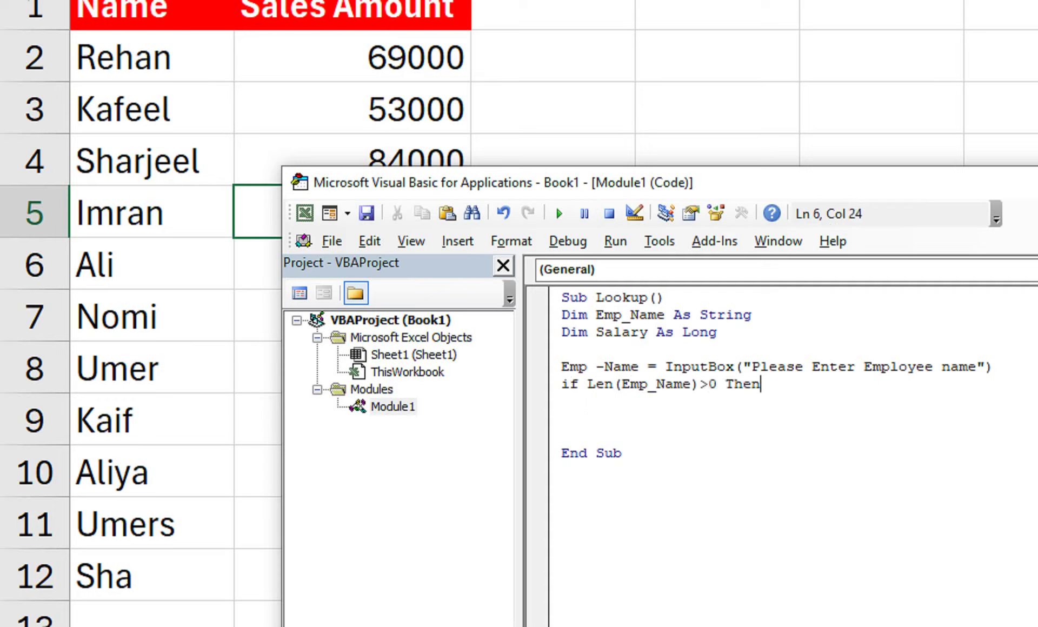
{"action": "key", "text": "Return"}
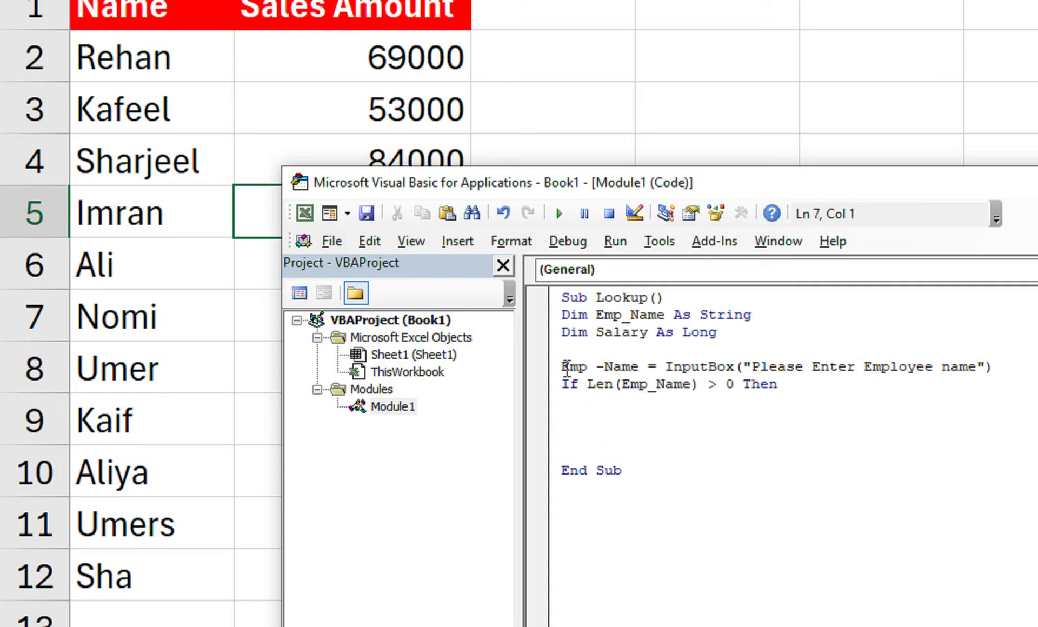
- Add Set Myrange = Range("A:B") on the next line
{"action": "type", "text": "Set"}
{"action": "type", "text": " M"}
{"action": "type", "text": "yrange"}
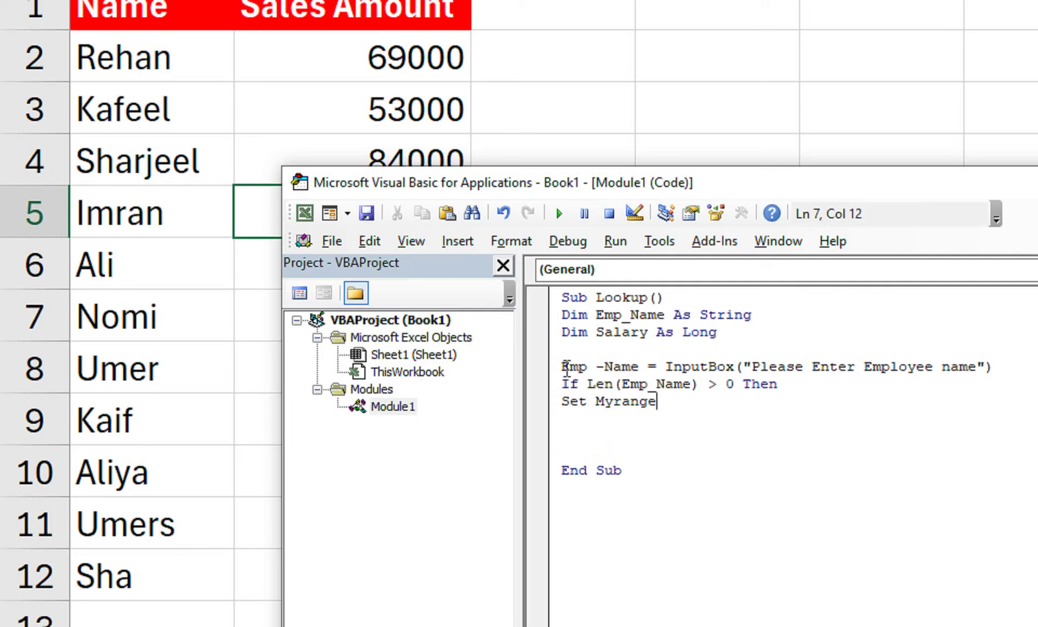
{"action": "type", "text": " = Ra"}
{"action": "type", "text": "nge"}
{"action": "type", "text": "(A3"}
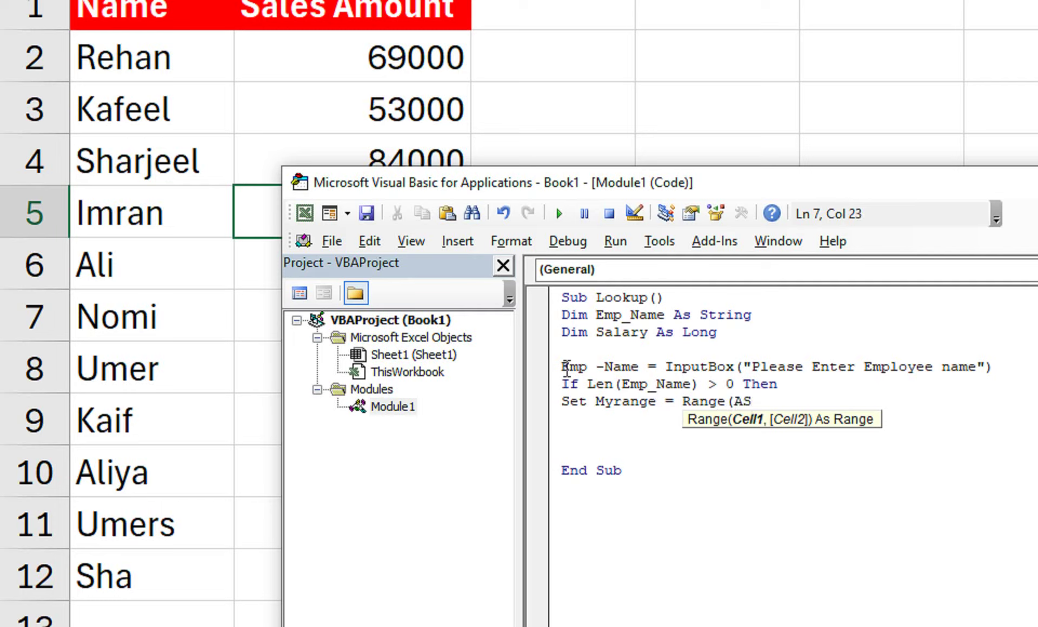
{"action": "key", "text": "BackSpace"}
{"action": "key", "text": "BackSpace"}
{"action": "type", "text": "\"AS"}
{"action": "key", "text": "BackSpace"}
{"action": "type", "text": ":"}
{"action": "type", "text": "B"}
{"action": "type", "text": "\")"}
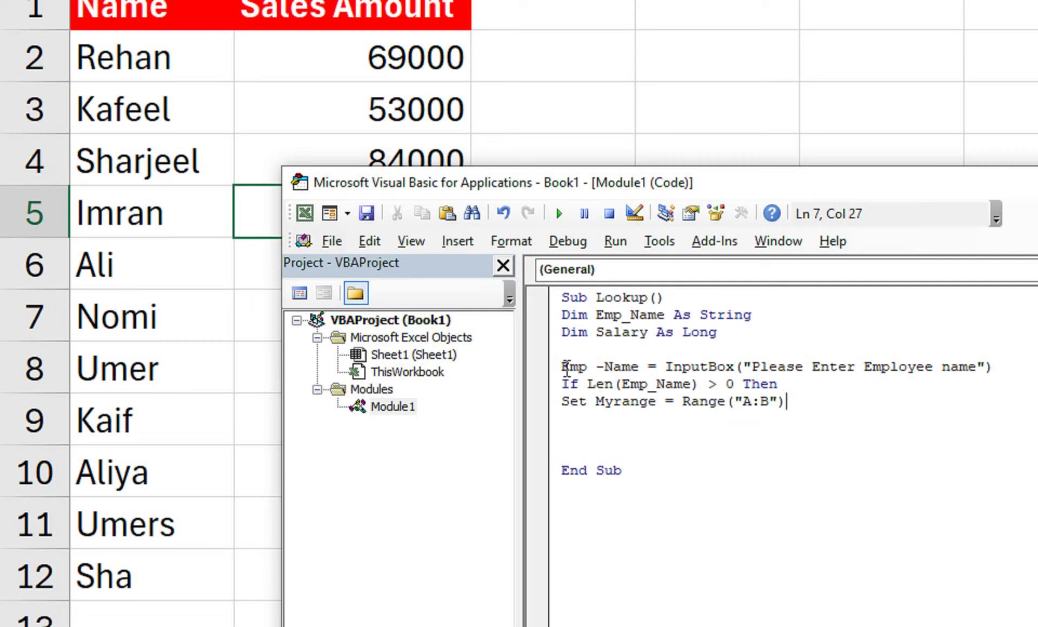
{"action": "key", "text": "Return"}
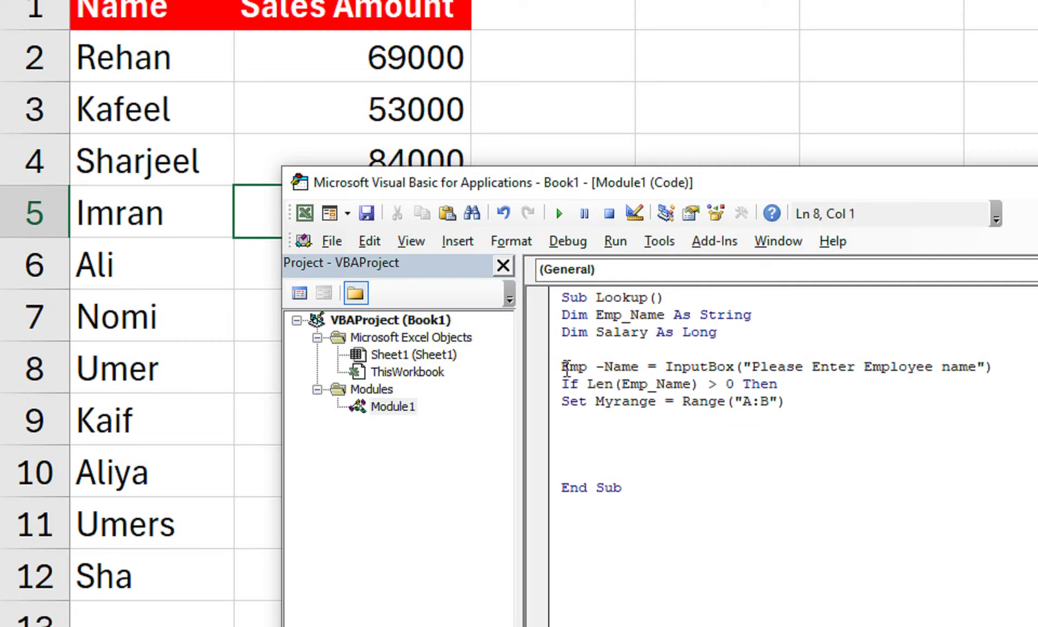
- Add the line Salary = Application.WorksheetFunction.VLookup(Emp_Name, Myrange, 2, False)
{"action": "type", "text": "Salary "}
{"action": "type", "text": "="}
{"action": "type", "text": "Applica"}
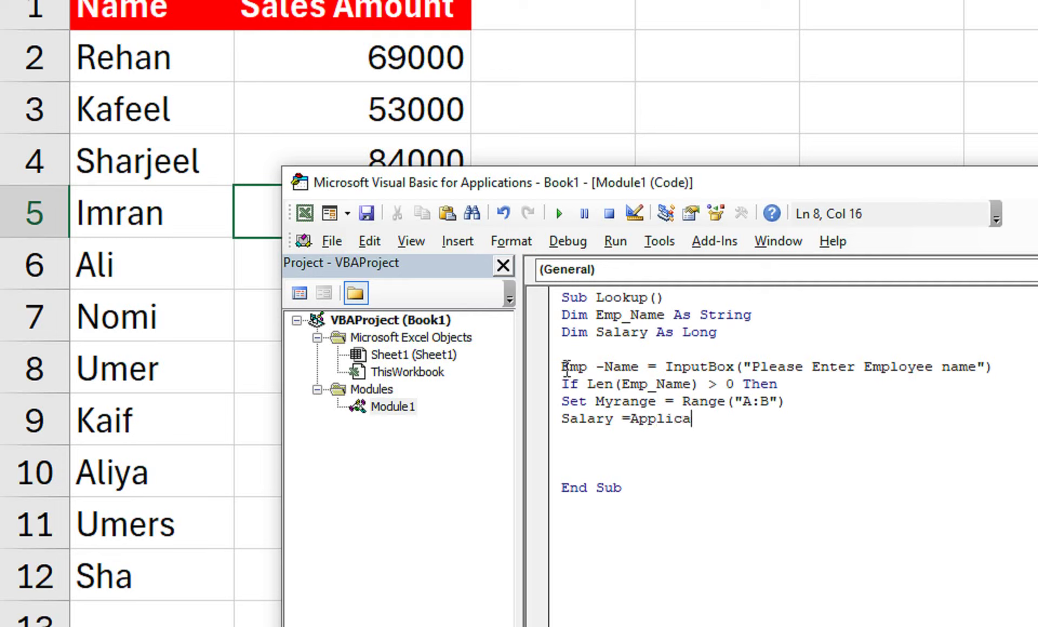
{"action": "type", "text": "tion."}
{"action": "type", "text": " worksh"}
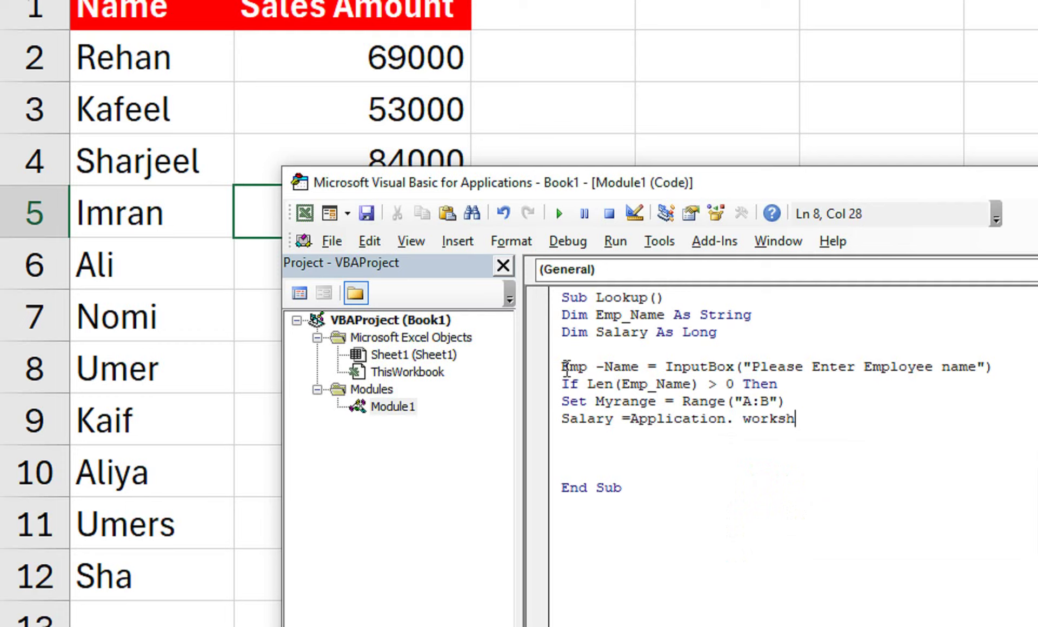
{"action": "type", "text": "eeyt"}
{"action": "key", "text": "BackSpace"}
{"action": "key", "text": "BackSpace"}
{"action": "type", "text": "t"}
{"action": "type", "text": "Functio"}
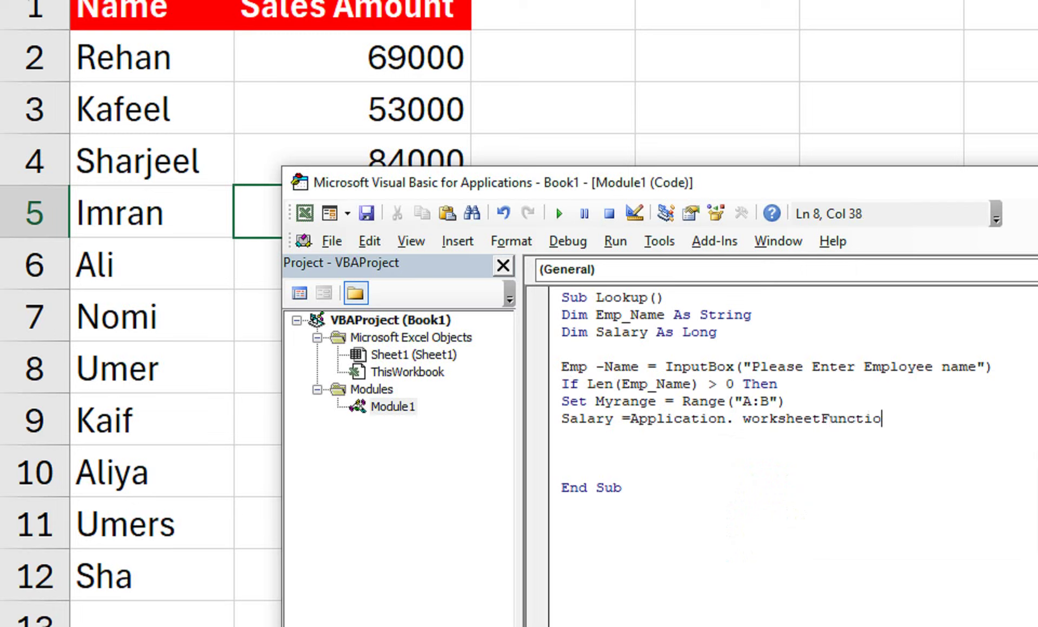
{"action": "type", "text": "n"}
{"action": "type", "text": "."}
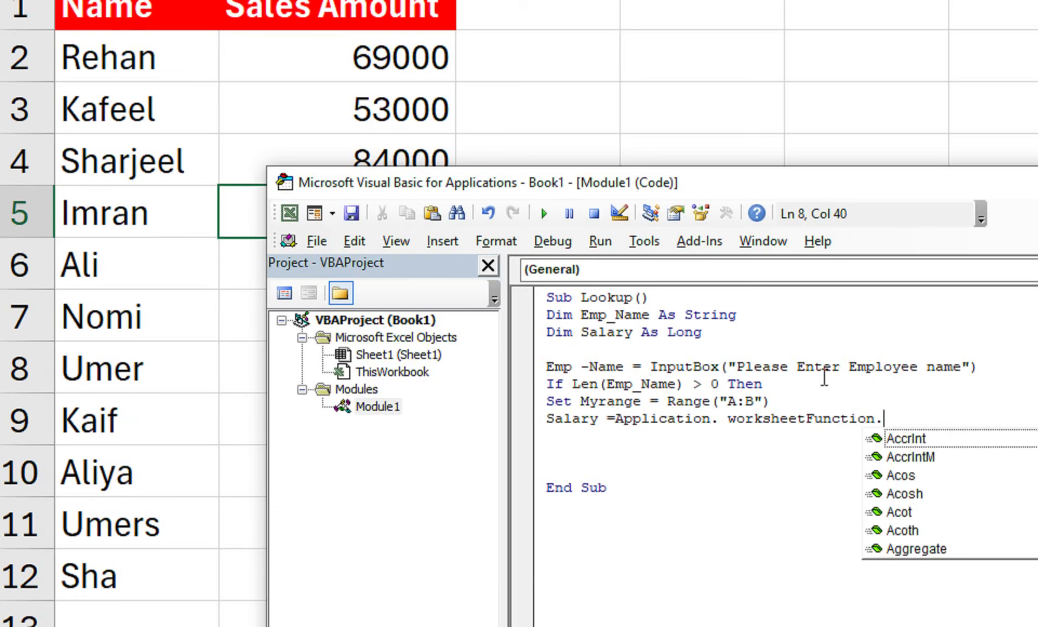
{"action": "type", "text": "Vl"}
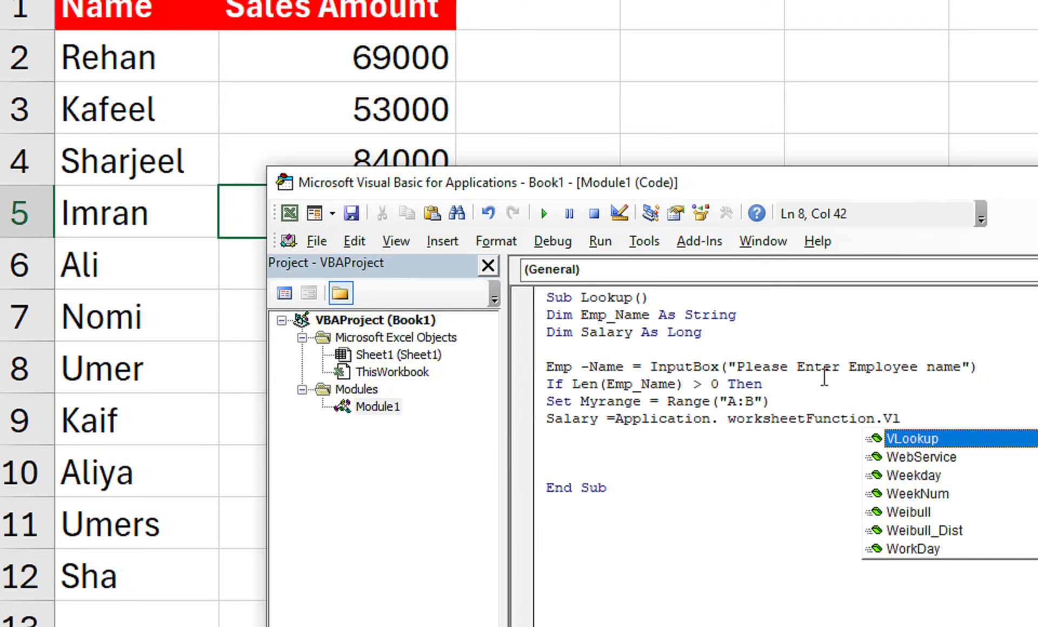
{"action": "key", "text": "Tab"}
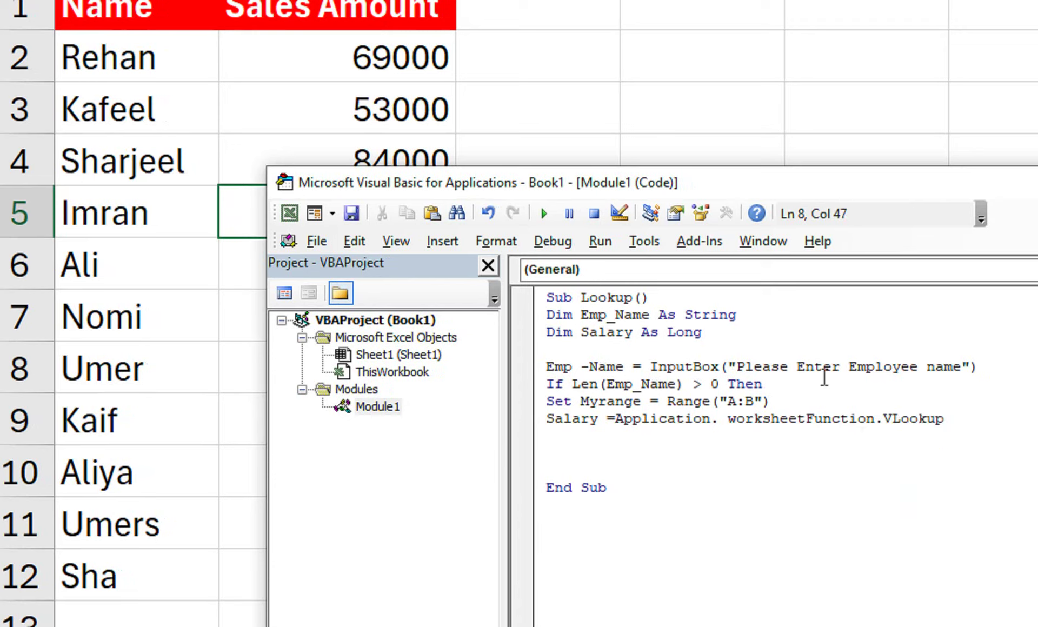
{"action": "type", "text": "("}
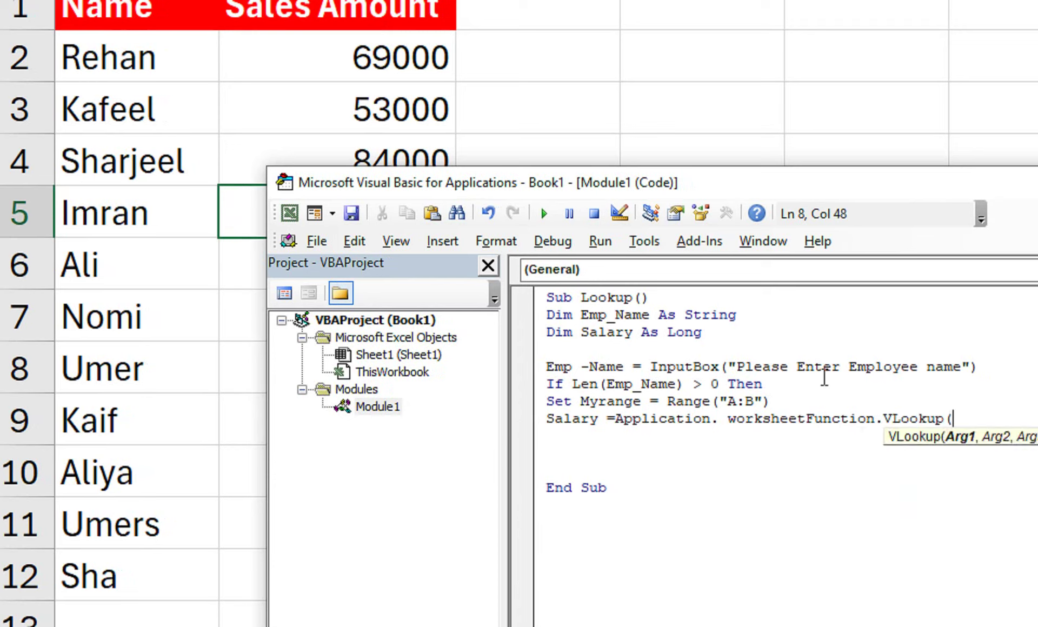
{"action": "type", "text": "E"}
{"action": "type", "text": "mp_n"}
{"action": "key", "text": "BackSpace"}
{"action": "type", "text": "Name"}
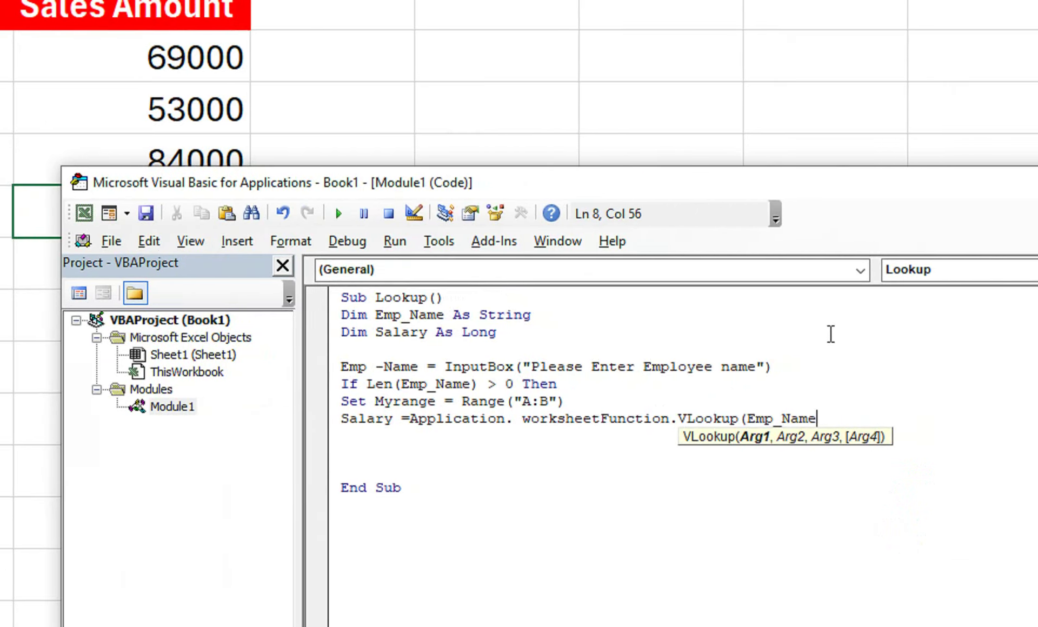
{"action": "type", "text": ", "}
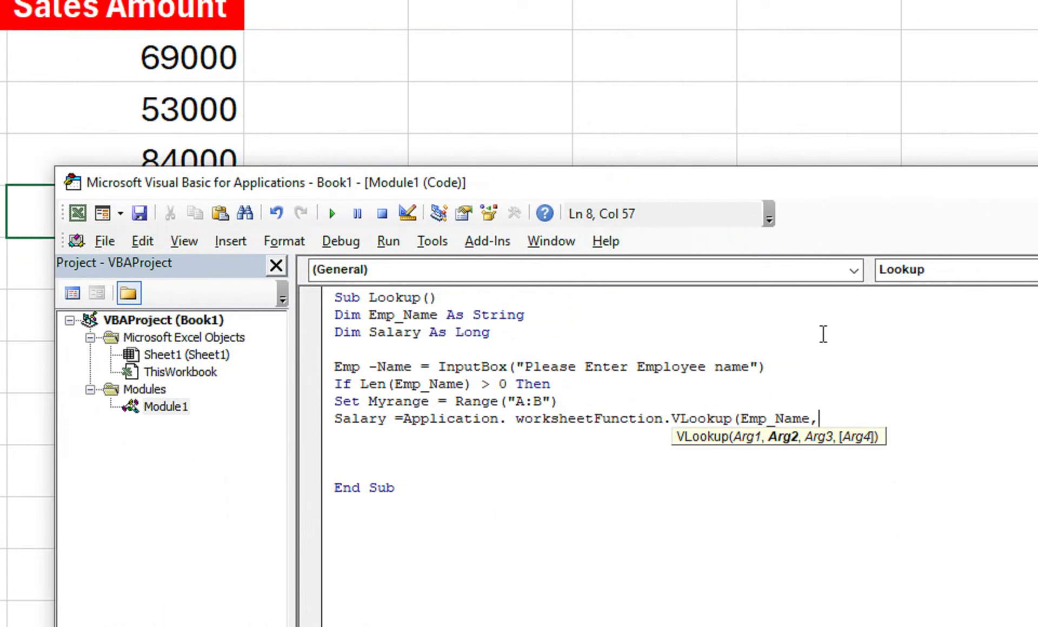
{"action": "type", "text": "My"}
{"action": "type", "text": "range"}
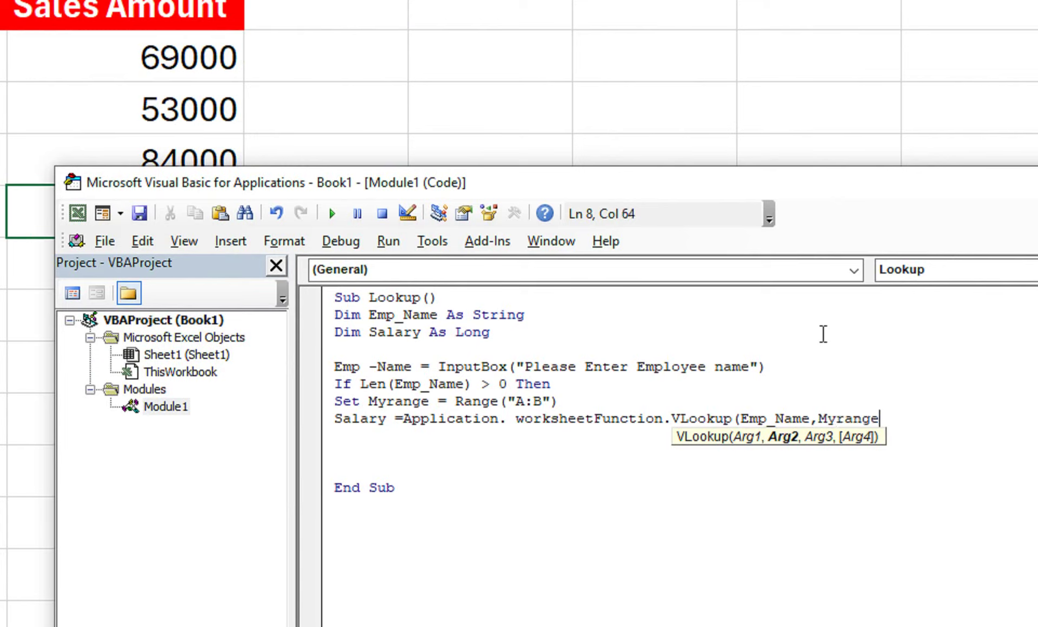
{"action": "type", "text": ", "}
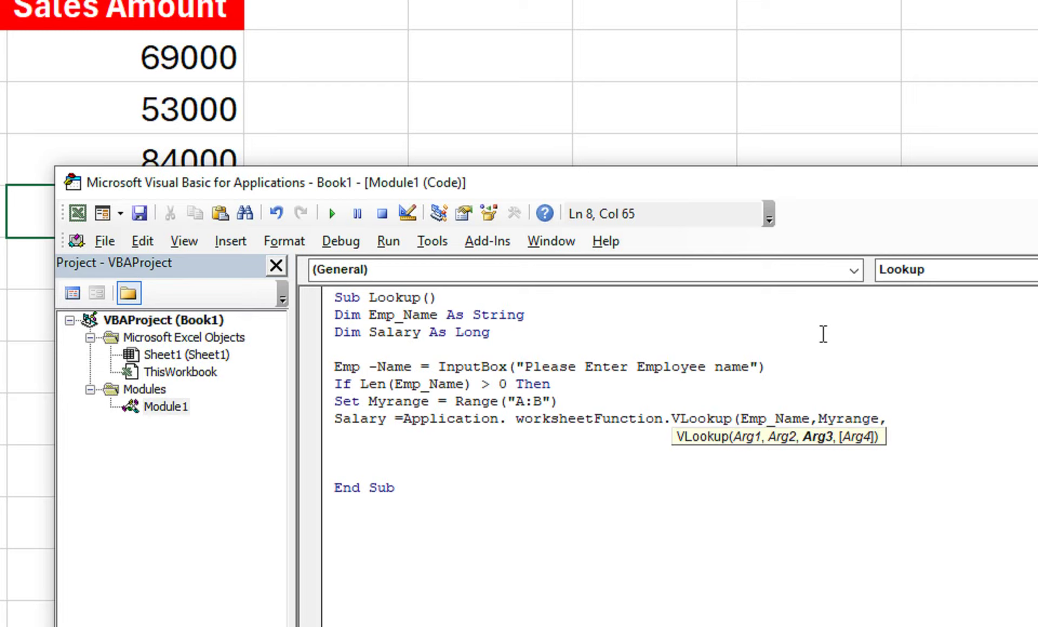
{"action": "type", "text": "2, "}
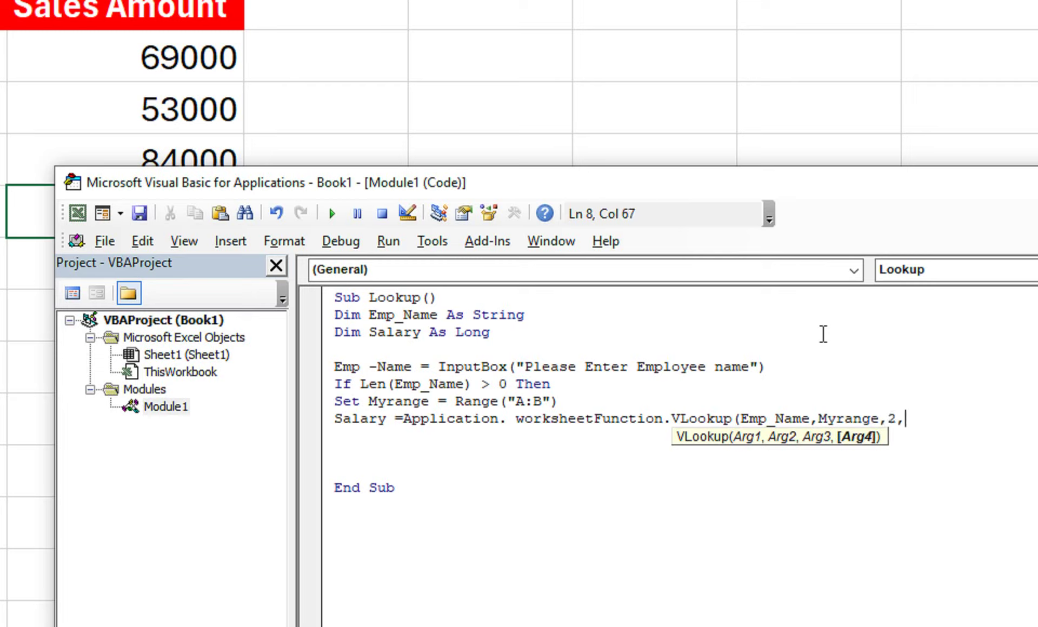
{"action": "type", "text": "Fals"}
{"action": "type", "text": "e)"}
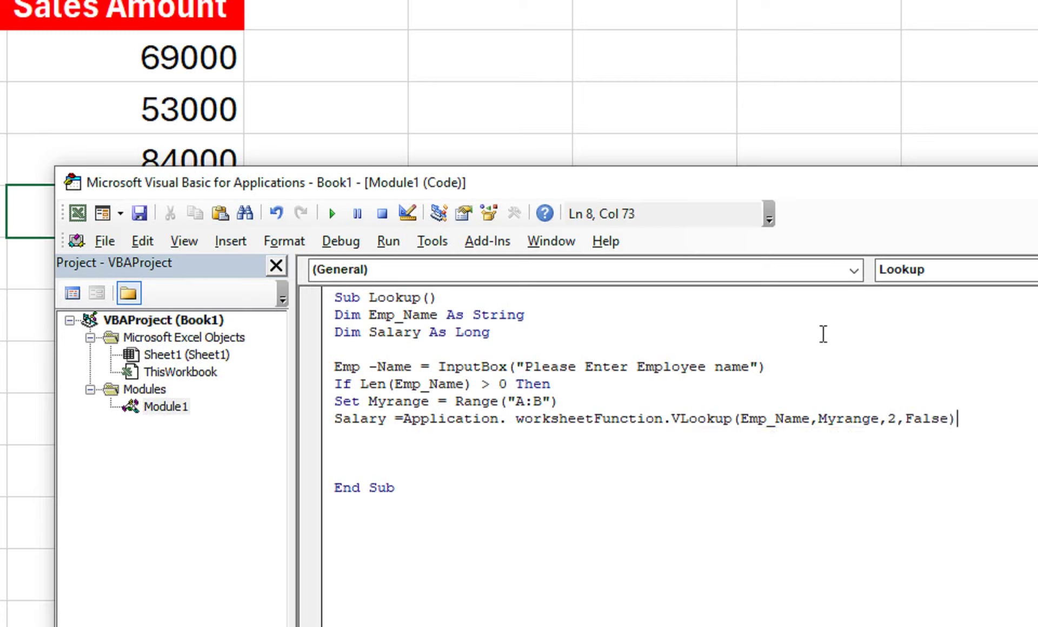
{"action": "key", "text": "Return"}
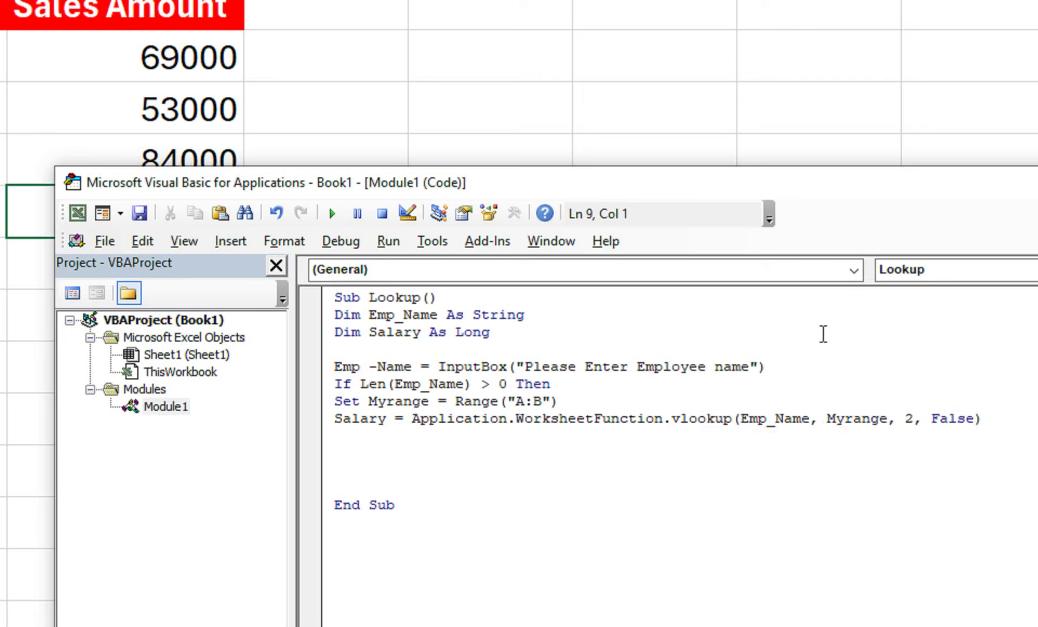
- Add a MsgBox line that shows Emp_Name followed by the text 's Salary and the Salary value
{"action": "type", "text": "Ms"}
{"action": "type", "text": "gB"}
{"action": "type", "text": "ox"}
{"action": "type", "text": " Em"}
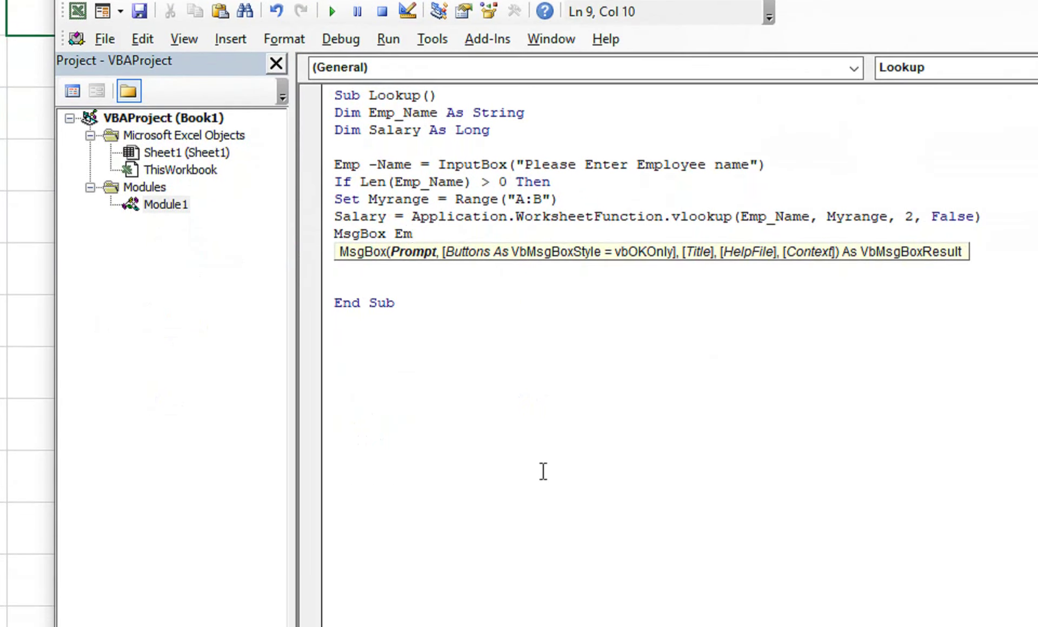
{"action": "type", "text": "p"}
{"action": "key", "text": "BackSpace"}
{"action": "type", "text": "p"}
{"action": "type", "text": "_Name "}
{"action": "type", "text": "&"}
{"action": "type", "text": "\"\""}
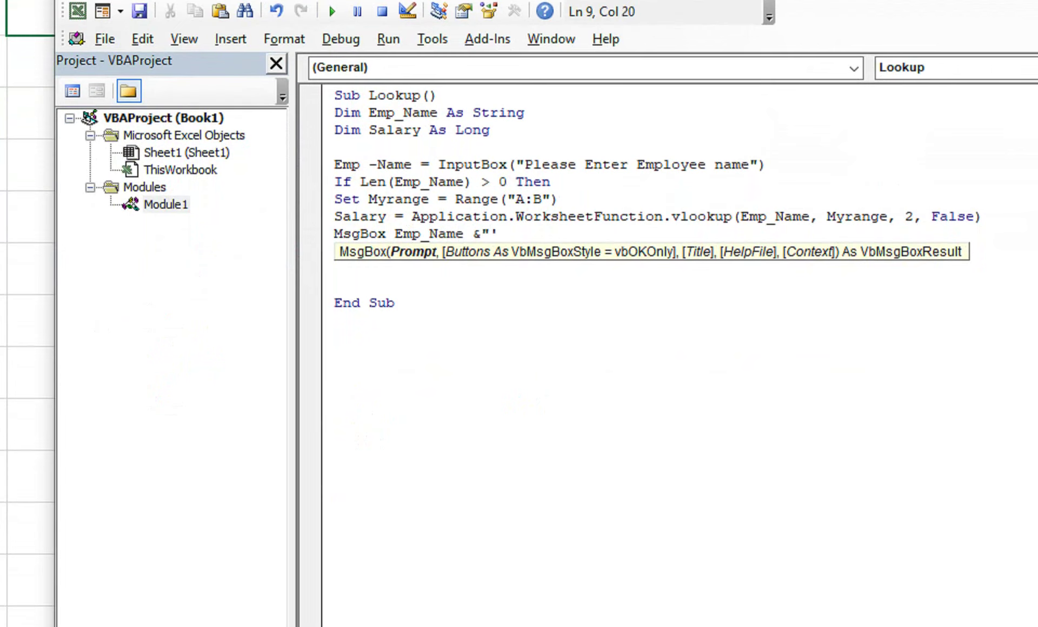
{"action": "type", "text": "S Ska"}
{"action": "key", "text": "BackSpace"}
{"action": "key", "text": "BackSpace"}
{"action": "type", "text": "aa"}
{"action": "key", "text": "BackSpace"}
{"action": "type", "text": "lary"}
{"action": "key", "text": "BackSpace"}
{"action": "type", "text": "'s "}
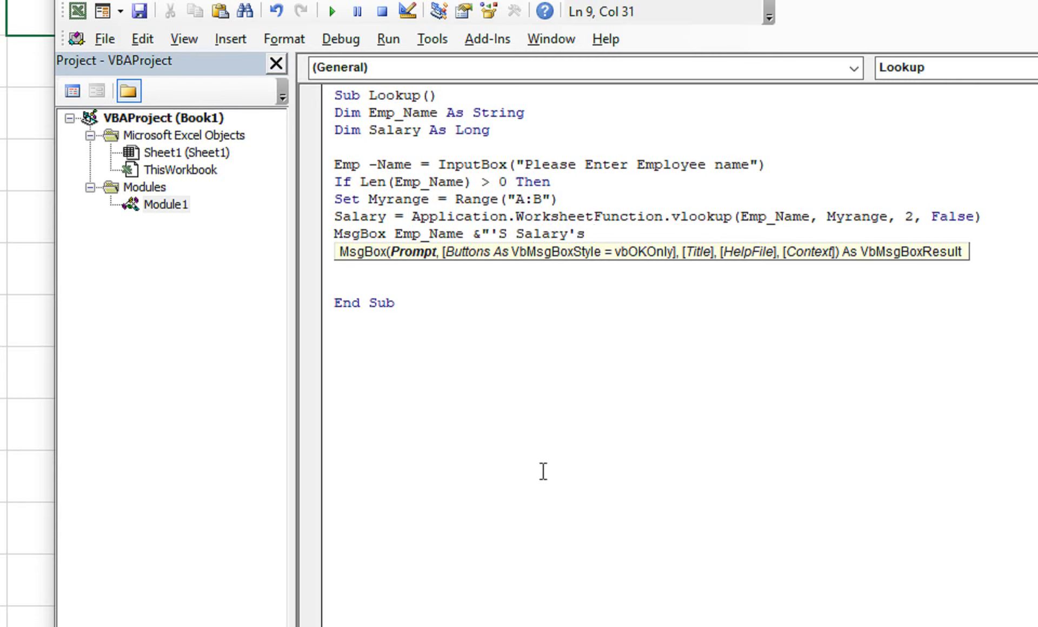
{"action": "type", "text": "\"&"}
{"action": "type", "text": " Salary"}
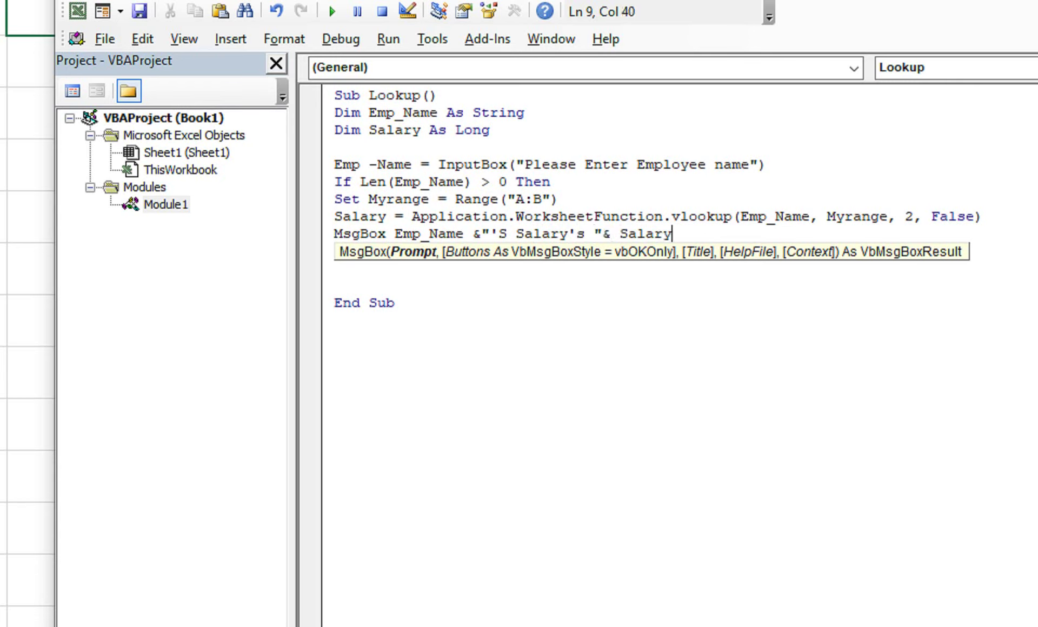
{"action": "key", "text": "Return"}
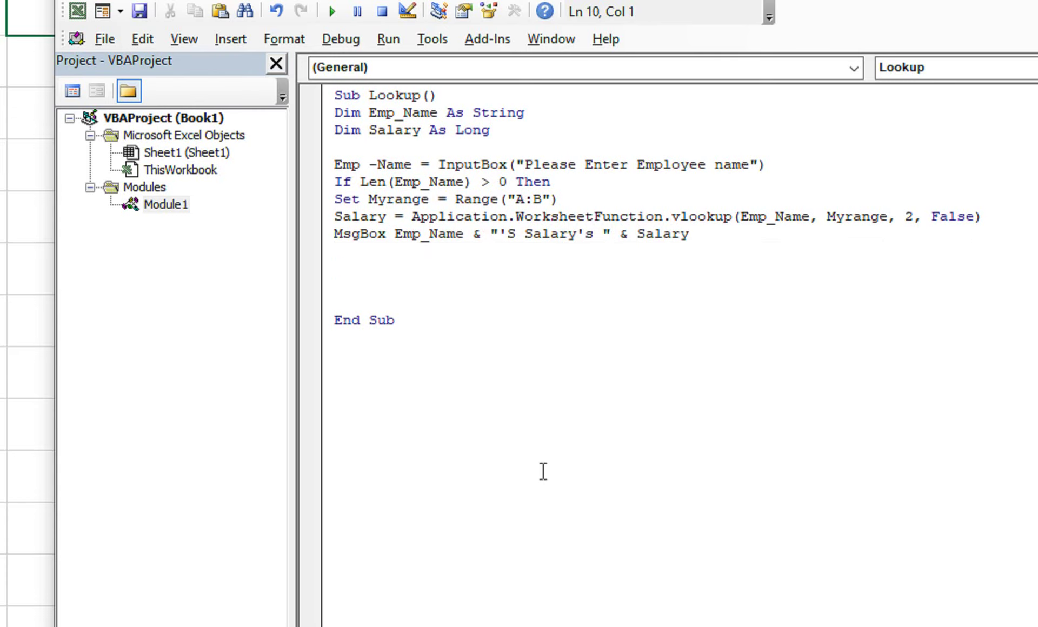
{"action": "key", "text": "Return"}
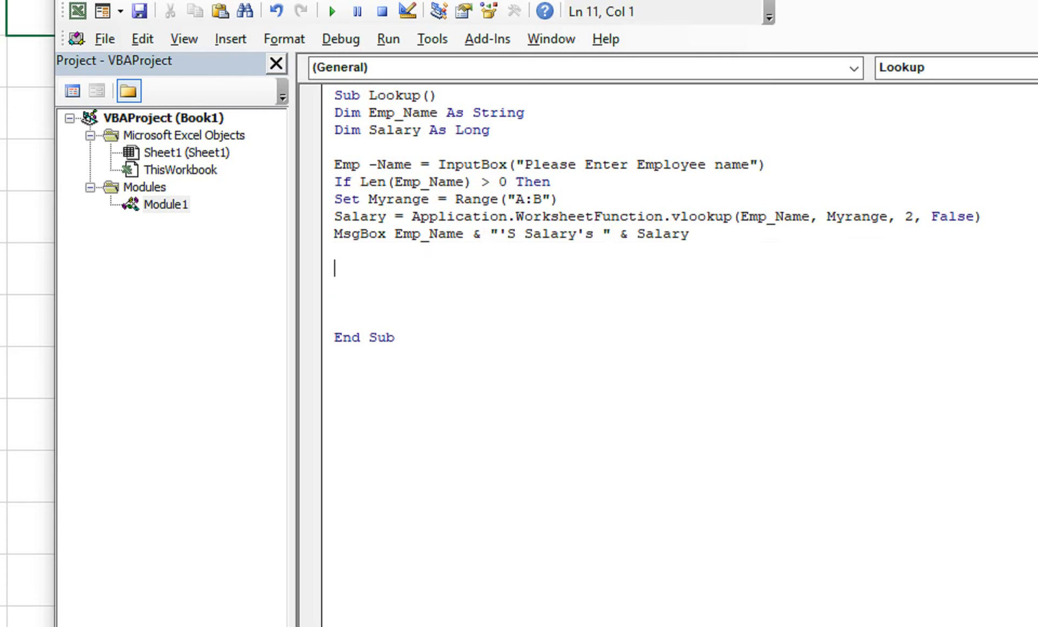
- Add an Else branch with MsgBox "You Didn't Enter any Name!"
{"action": "type", "text": "Else"}
{"action": "key", "text": "Return"}
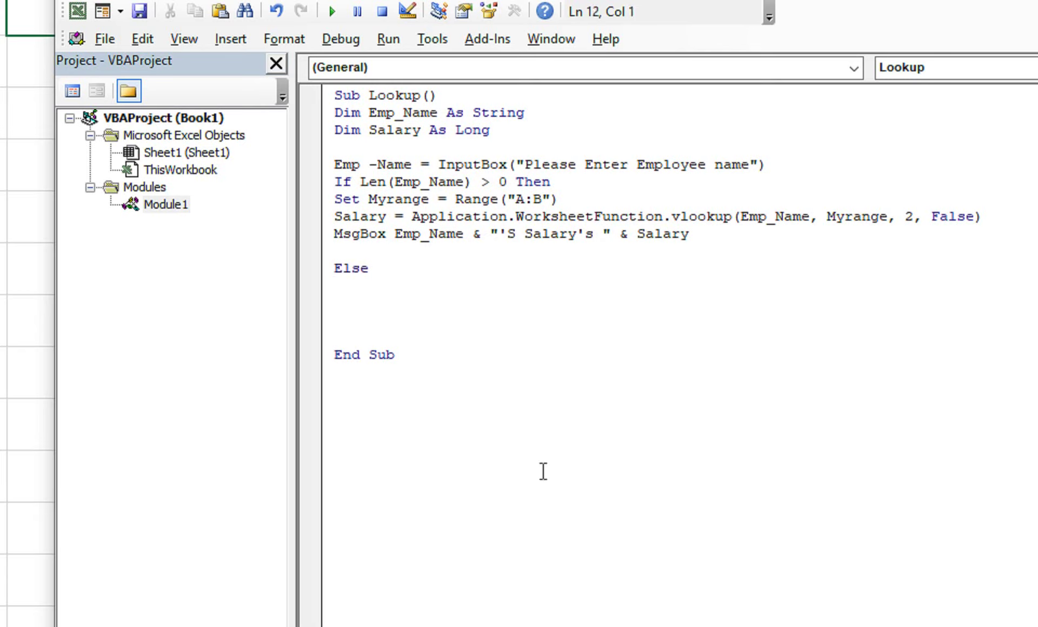
{"action": "type", "text": "Msg"}
{"action": "type", "text": "Box"}
{"action": "key", "text": "BackSpace"}
{"action": "key", "text": "BackSpace"}
{"action": "type", "text": "ox"}
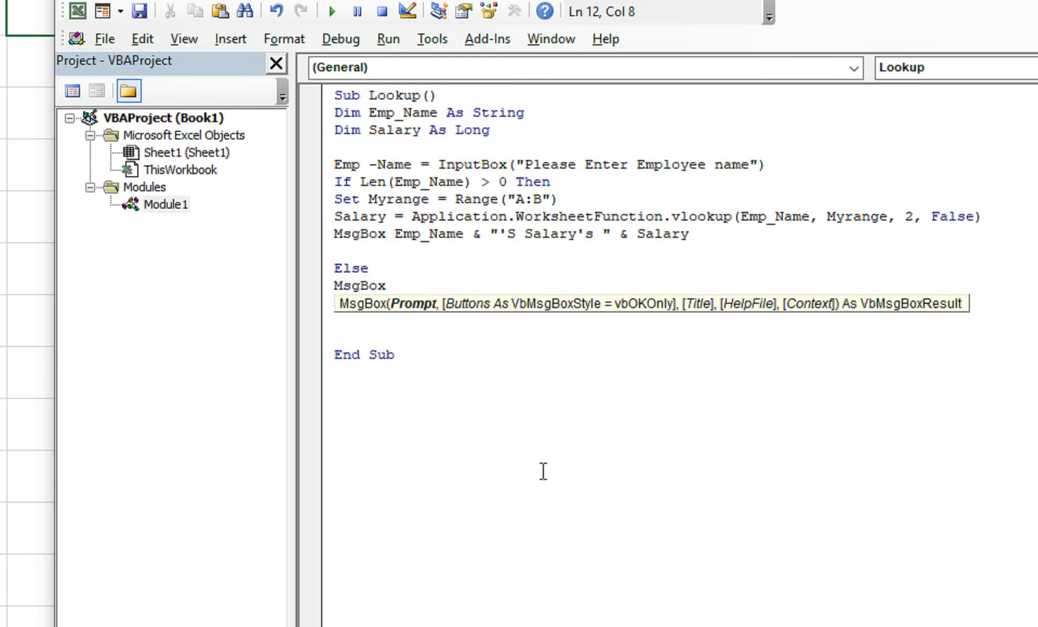
{"action": "type", "text": " \"You D"}
{"action": "type", "text": "id"}
{"action": "type", "text": "n'"}
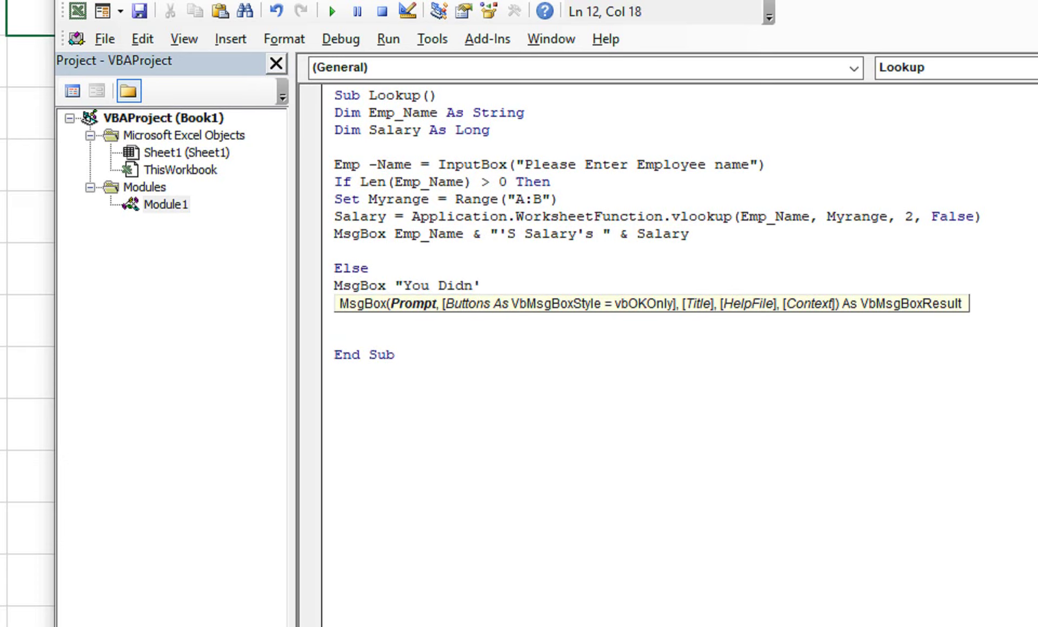
{"action": "type", "text": "t"}
{"action": "type", "text": " E"}
{"action": "type", "text": "nter"}
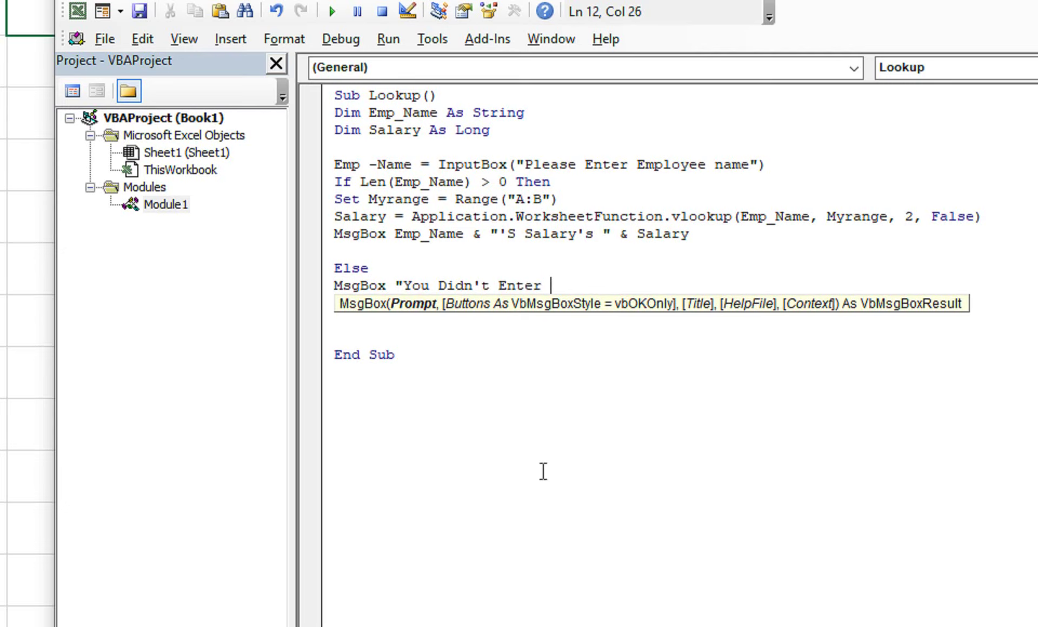
{"action": "key", "text": "Escape"}
{"action": "type", "text": "any "}
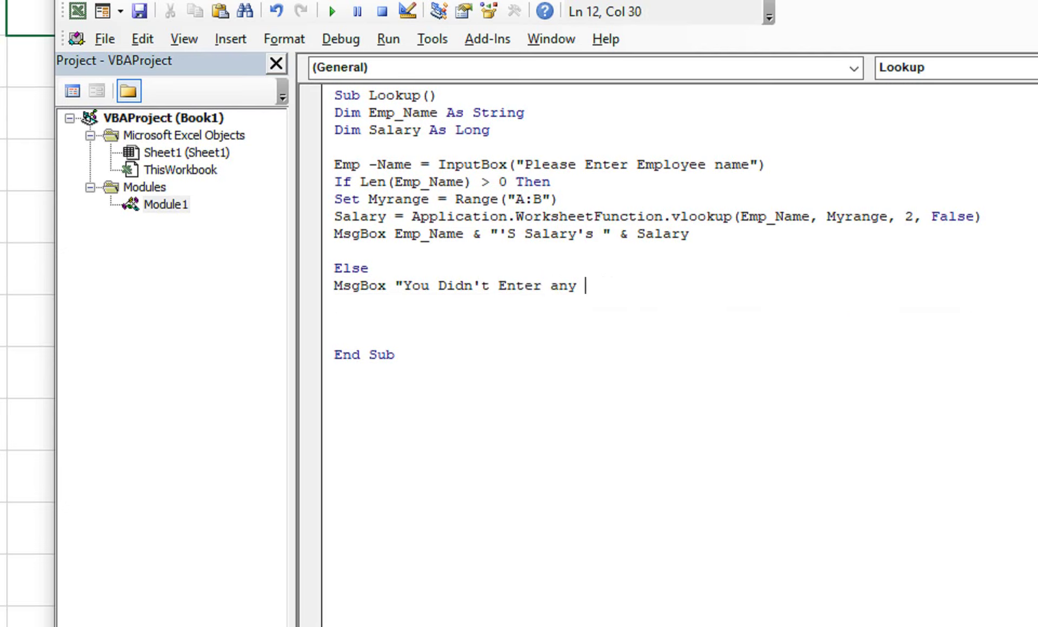
{"action": "type", "text": "Name"}
{"action": "type", "text": "!"}
{"action": "type", "text": "\""}
{"action": "key", "text": "Return"}
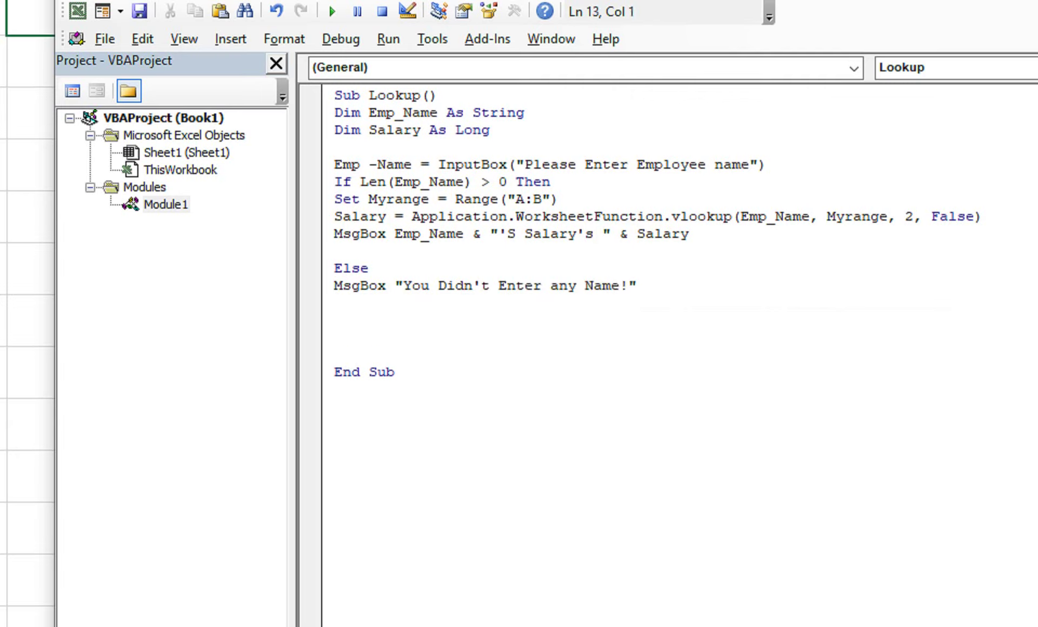
{"action": "key", "text": "Return"}
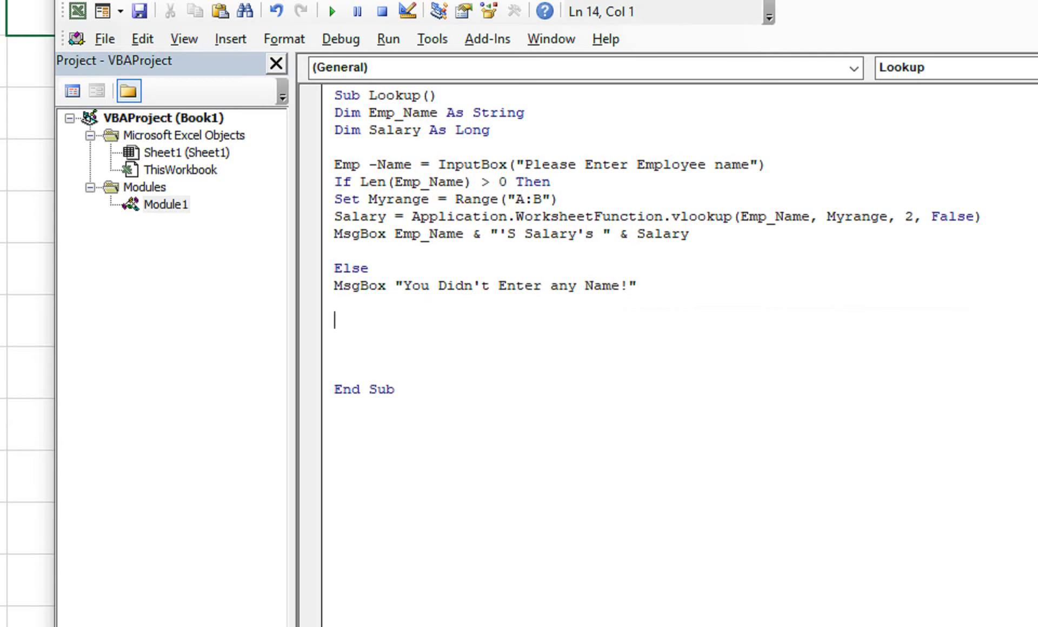
- Close the If block with End If, then add Exit Sub
{"action": "type", "text": "En"}
{"action": "type", "text": "d if"}
{"action": "key", "text": "Return"}
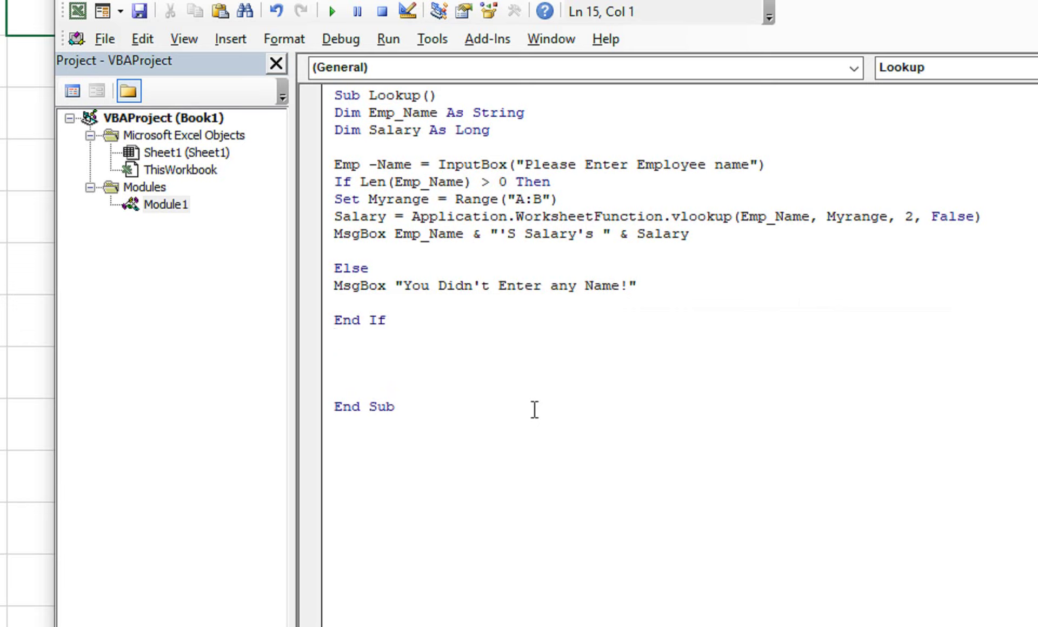
{"action": "type", "text": "Exi"}
{"action": "type", "text": "t sub"}
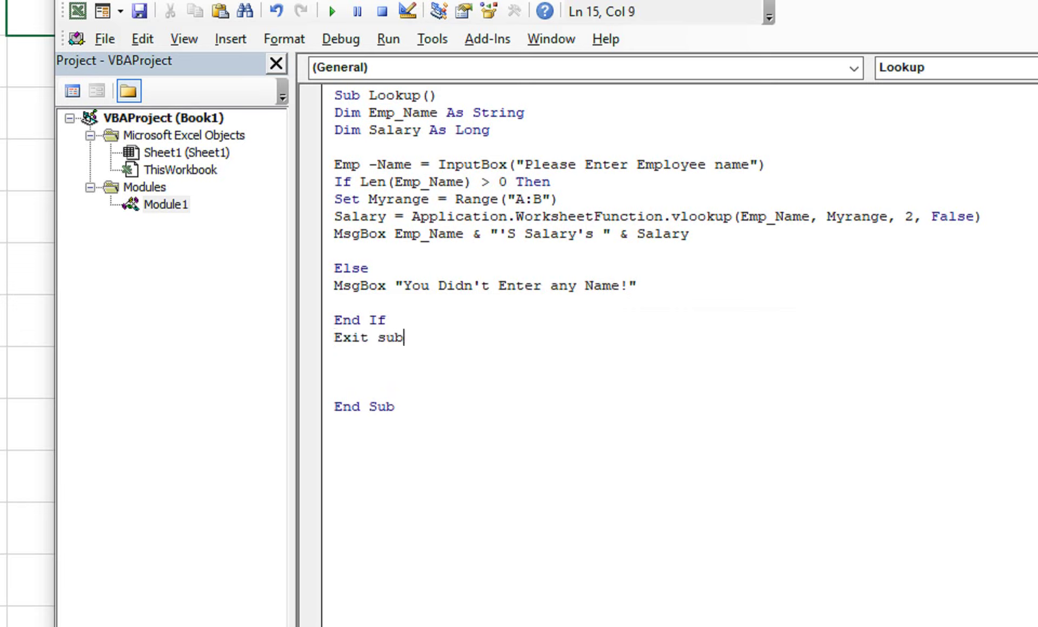
{"action": "type", "text": "'"}
{"action": "key", "text": "BackSpace"}
{"action": "key", "text": "Return"}
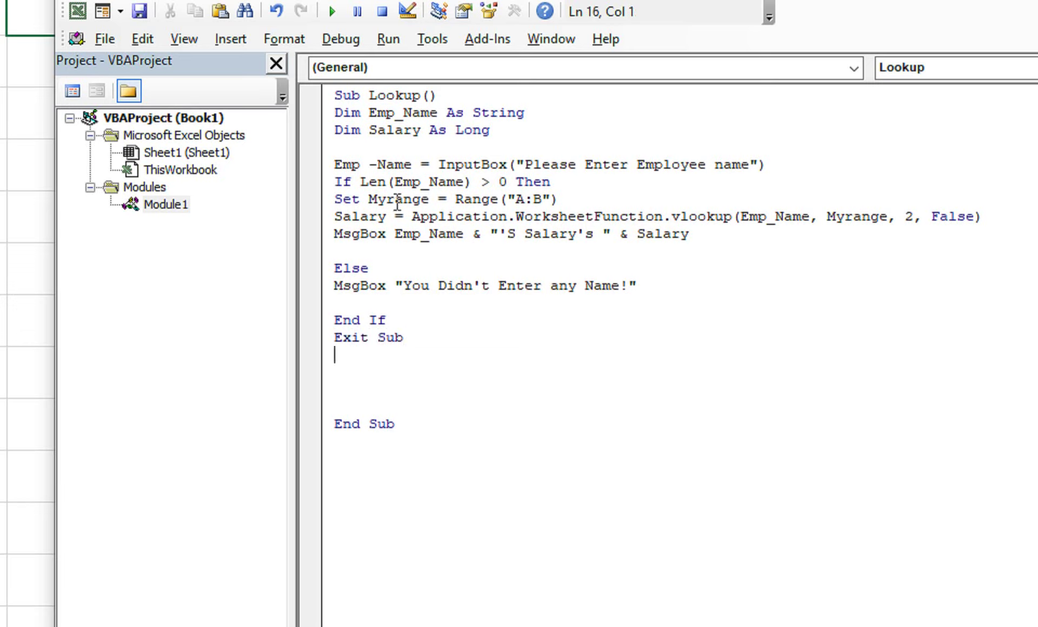
- Correct the variable name Emp -Name to Emp_Name on line 5
{"action": "left_click", "coordinate": [388, 163]}
{"action": "key", "text": "Left"}
{"action": "key", "text": "BackSpace"}
{"action": "key", "text": "BackSpace"}
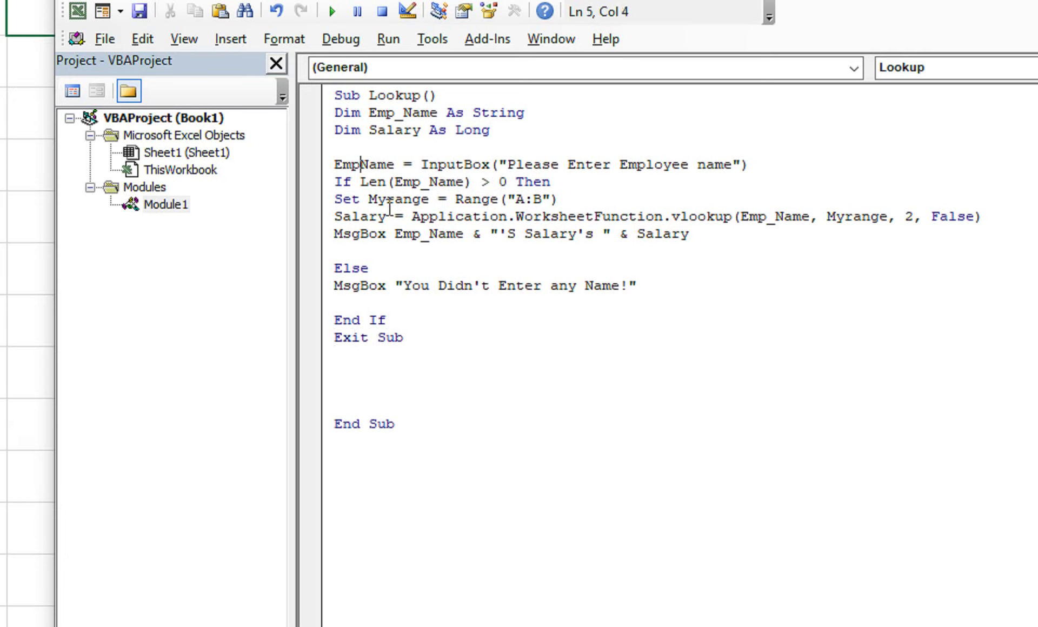
{"action": "type", "text": "_"}
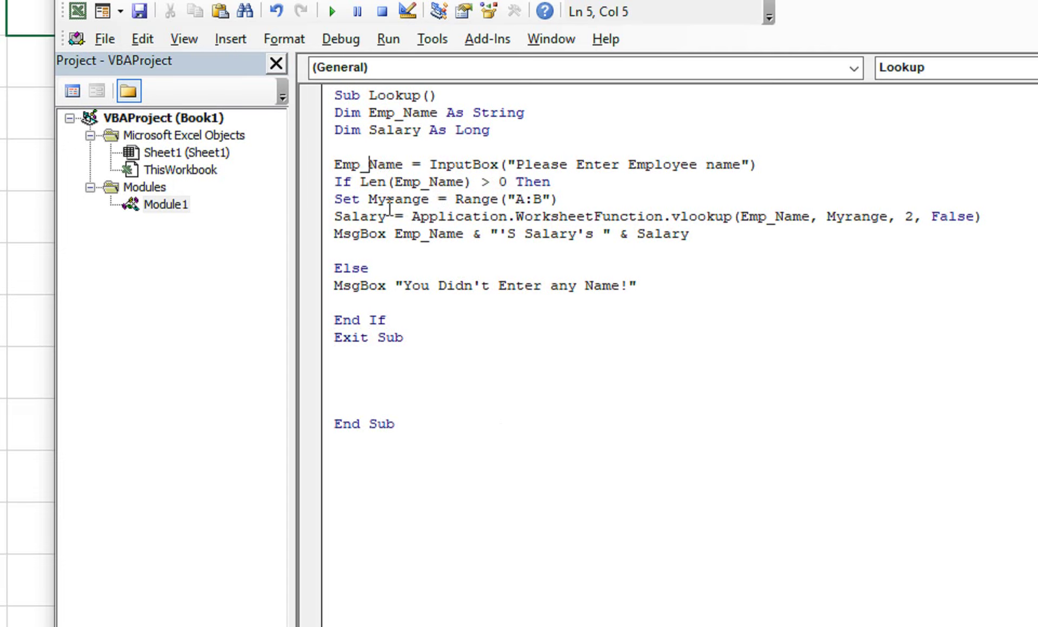
{"action": "left_click", "coordinate": [395, 234]}
{"action": "left_click", "coordinate": [491, 313]}
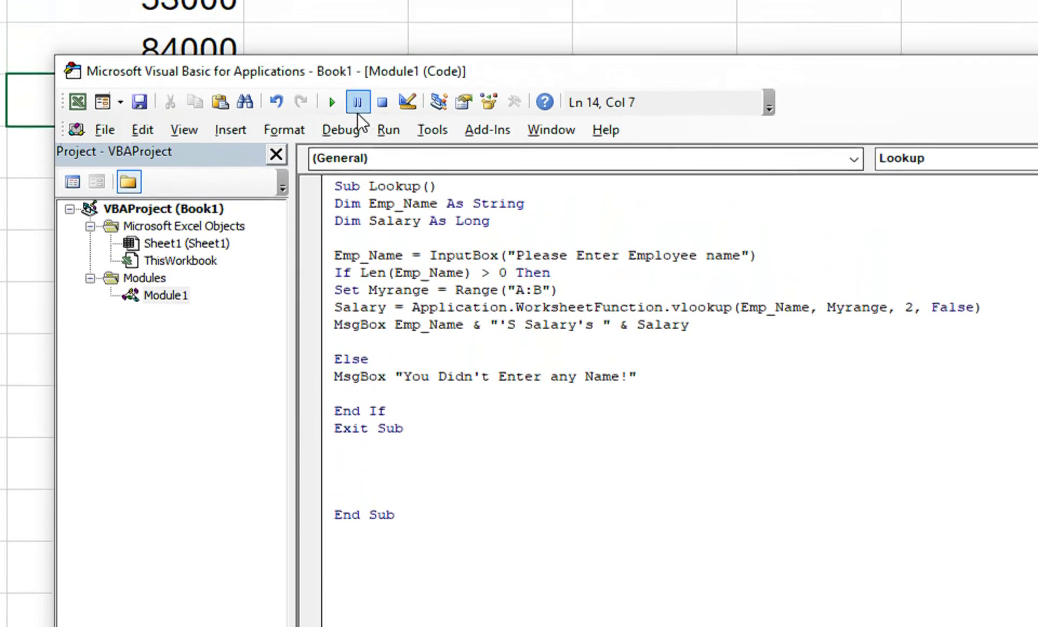
- Run the Lookup macro, enter Sha, and confirm the 73000 salary message
{"action": "left_click_drag", "start_coordinate": [350, 161], "coordinate": [452, 151]}
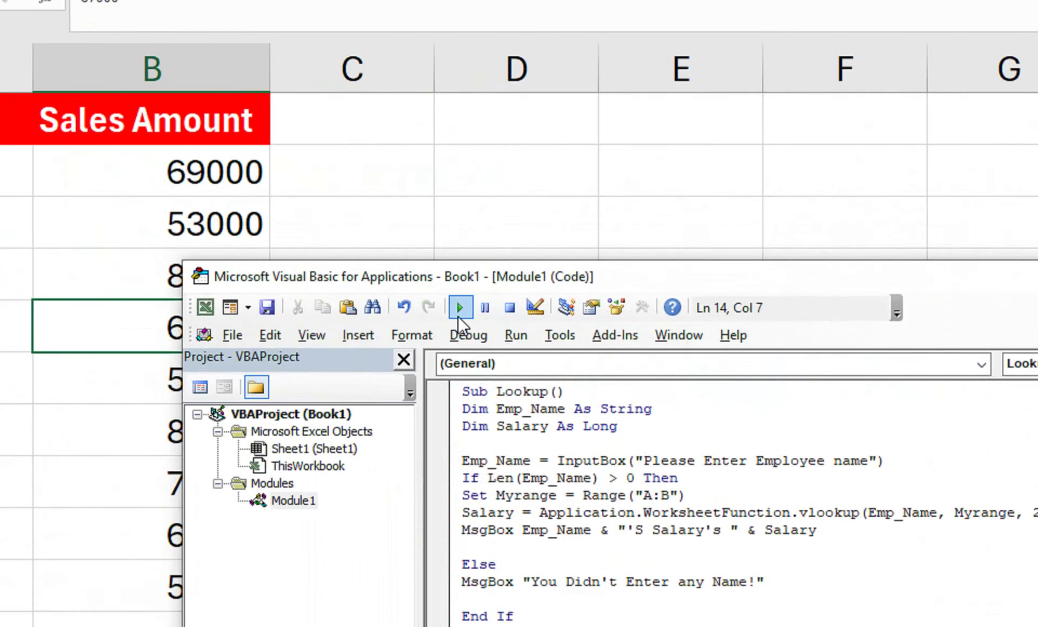
{"action": "left_click", "coordinate": [458, 317]}
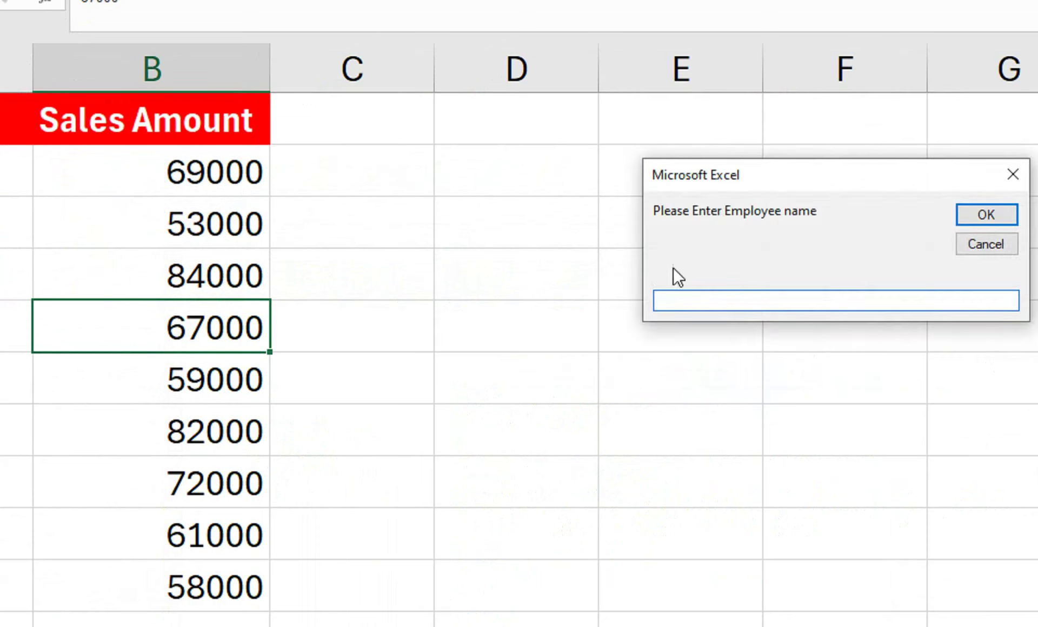
{"action": "left_click_drag", "start_coordinate": [699, 175], "coordinate": [427, 295]}
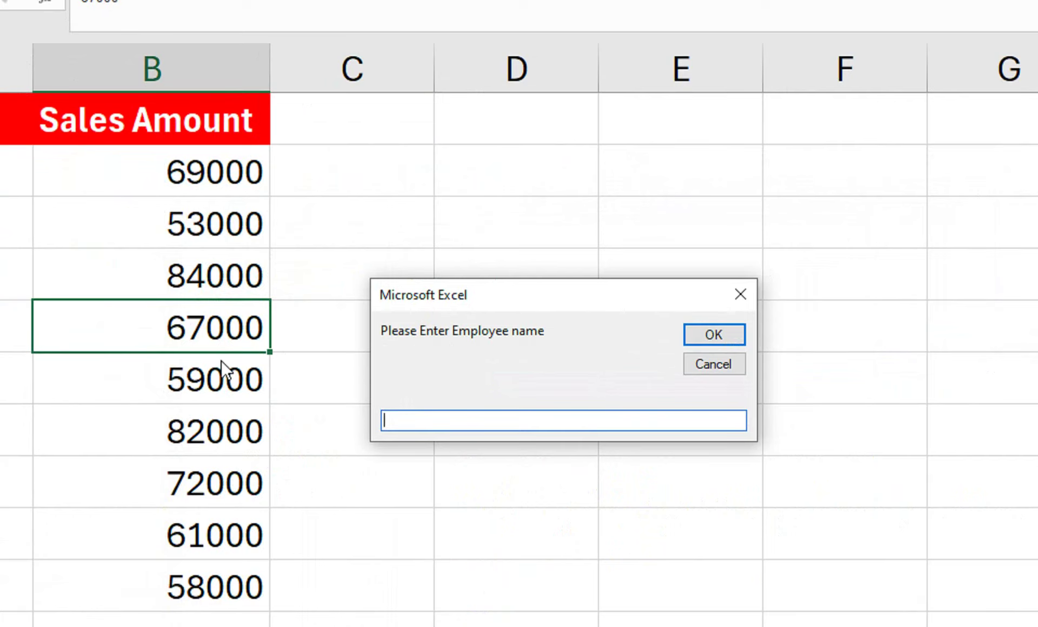
{"action": "type", "text": "Sha"}
{"action": "left_click", "coordinate": [704, 335]}
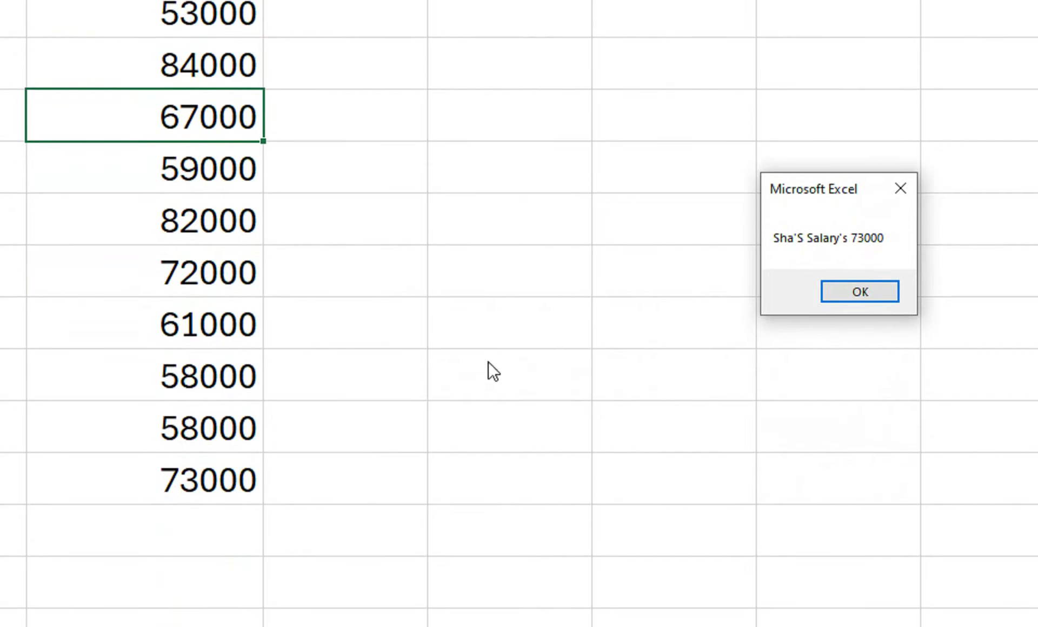
{"action": "left_click", "coordinate": [782, 283]}
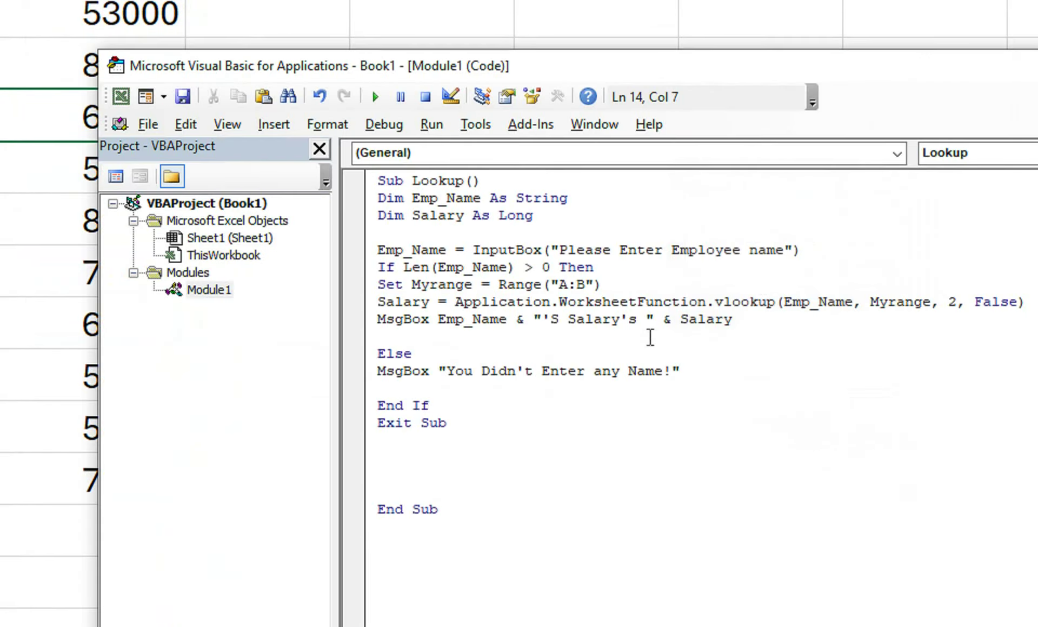
- Rerun Lookup with F5 for Kaif and dismiss the 61000 salary message
{"action": "key", "text": "F5"}
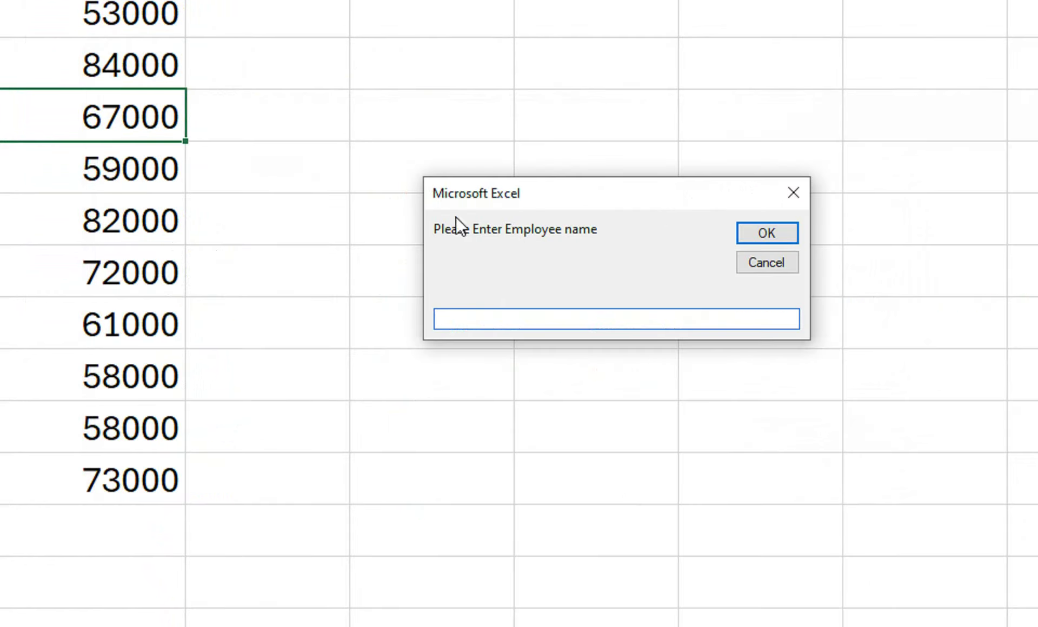
{"action": "type", "text": "Kaif"}
{"action": "left_click", "coordinate": [745, 234]}
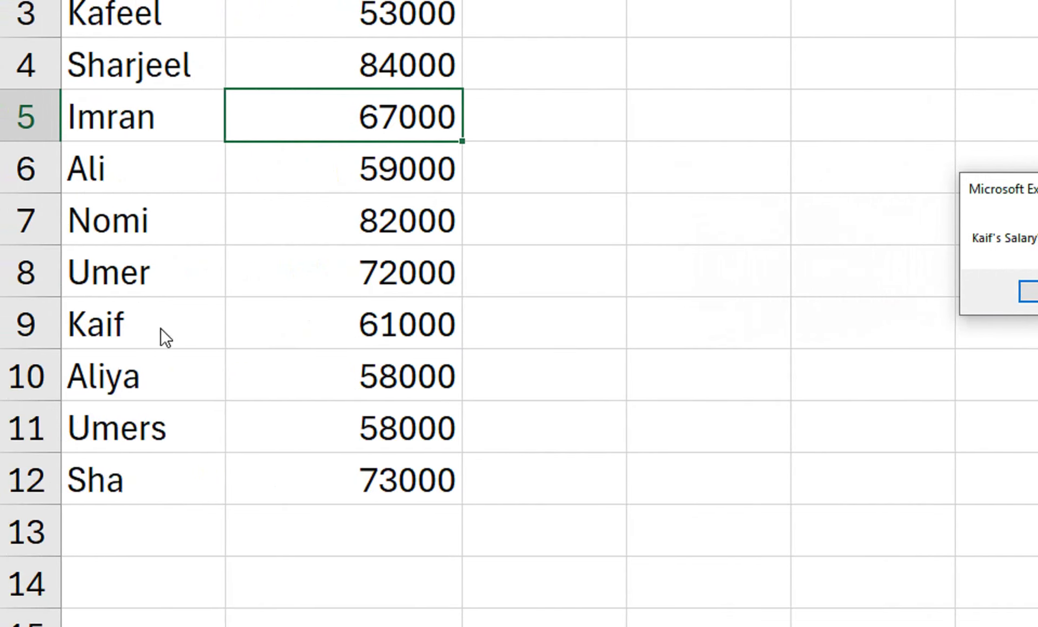
{"action": "left_click", "coordinate": [897, 295]}
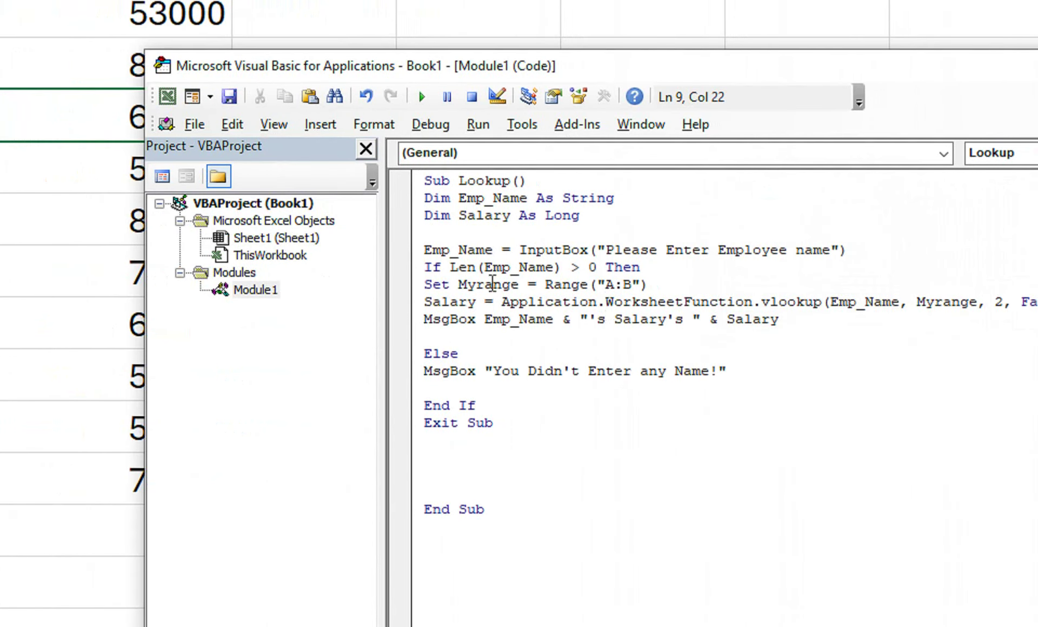
- Highlight the Dim declarations and the Emp_Name InputBox line to review them
{"action": "left_click_drag", "start_coordinate": [425, 199], "coordinate": [589, 219]}
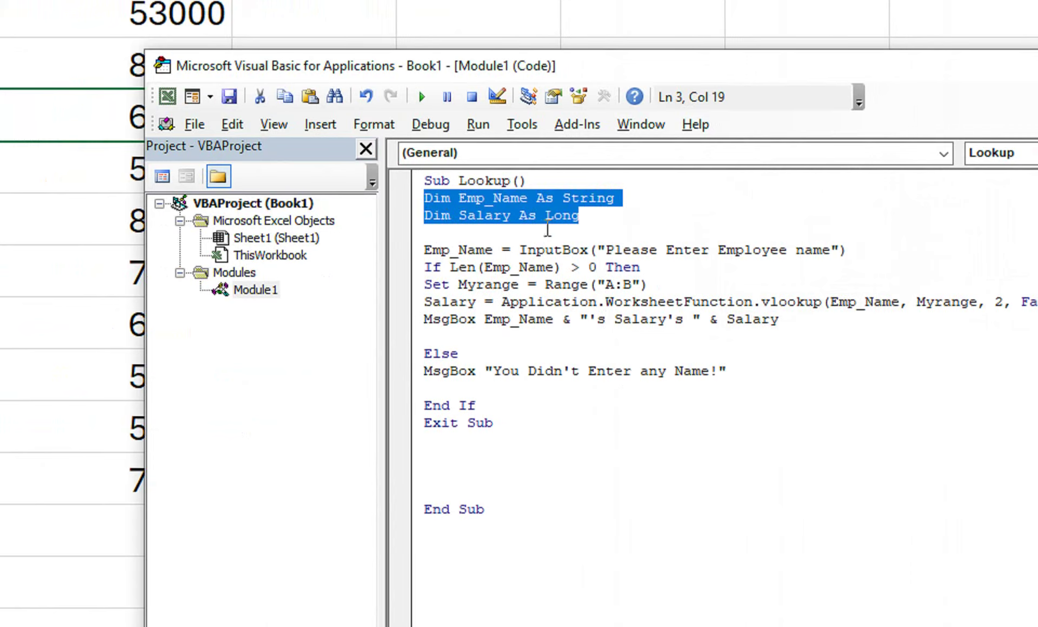
{"action": "left_click_drag", "start_coordinate": [424, 249], "coordinate": [846, 250]}
{"action": "left_click", "coordinate": [504, 250]}
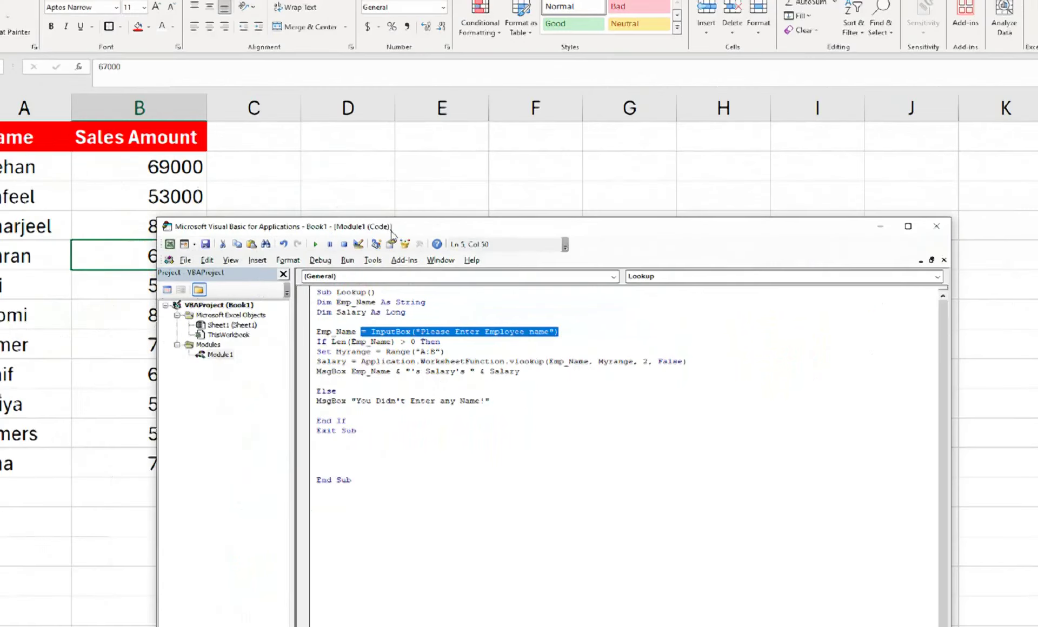
- Draw a rounded rectangle over D5:E7 and give it the black shape style
{"action": "left_click", "coordinate": [861, 240]}
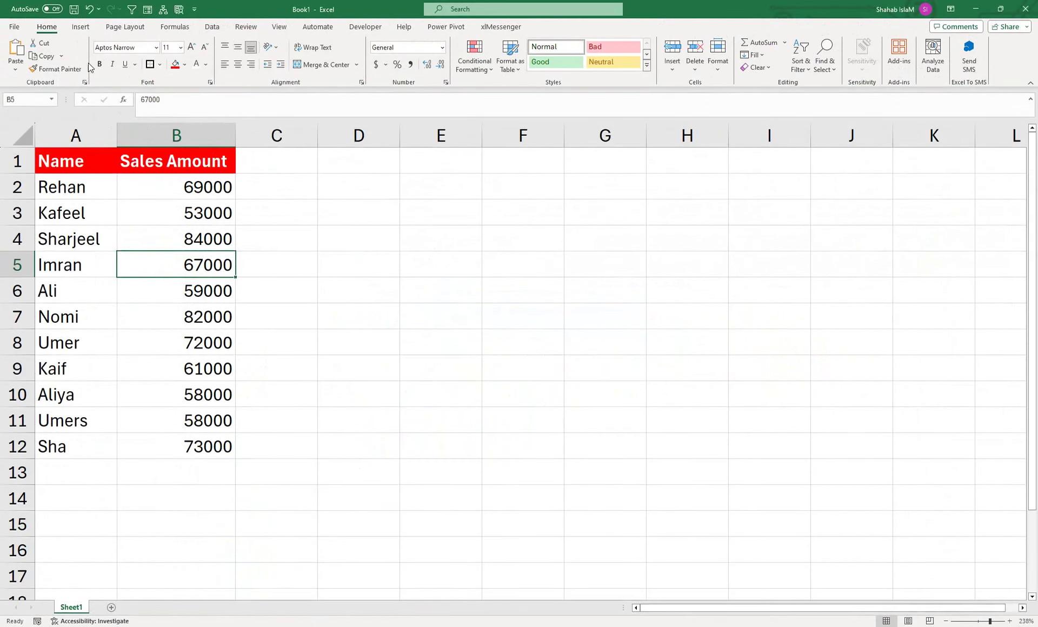
{"action": "left_click", "coordinate": [80, 26]}
{"action": "left_click", "coordinate": [150, 54]}
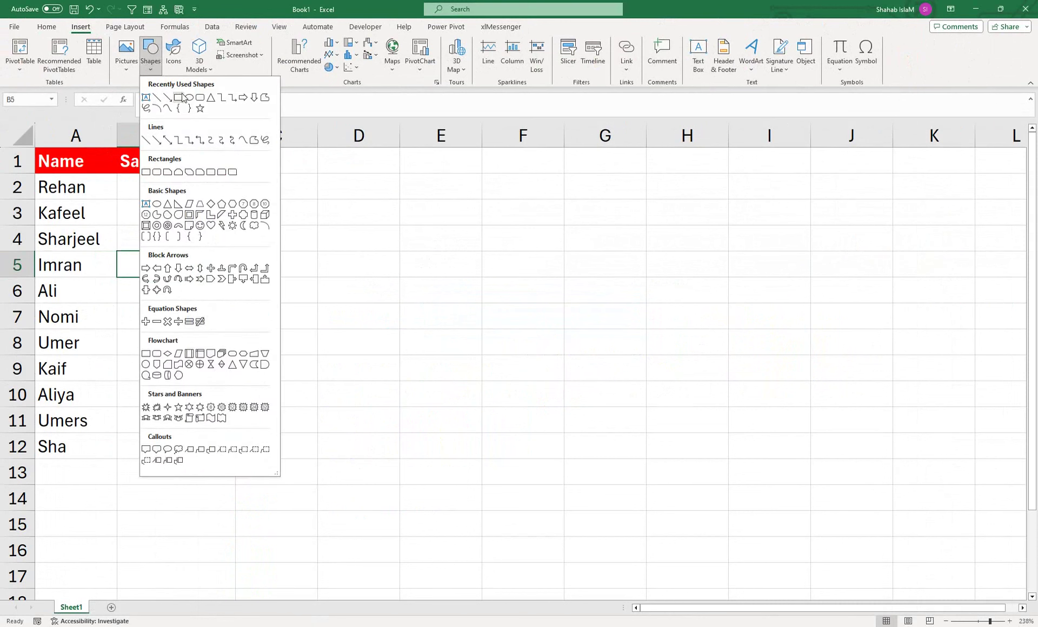
{"action": "left_click", "coordinate": [189, 98]}
{"action": "left_click_drag", "start_coordinate": [362, 269], "coordinate": [516, 322]}
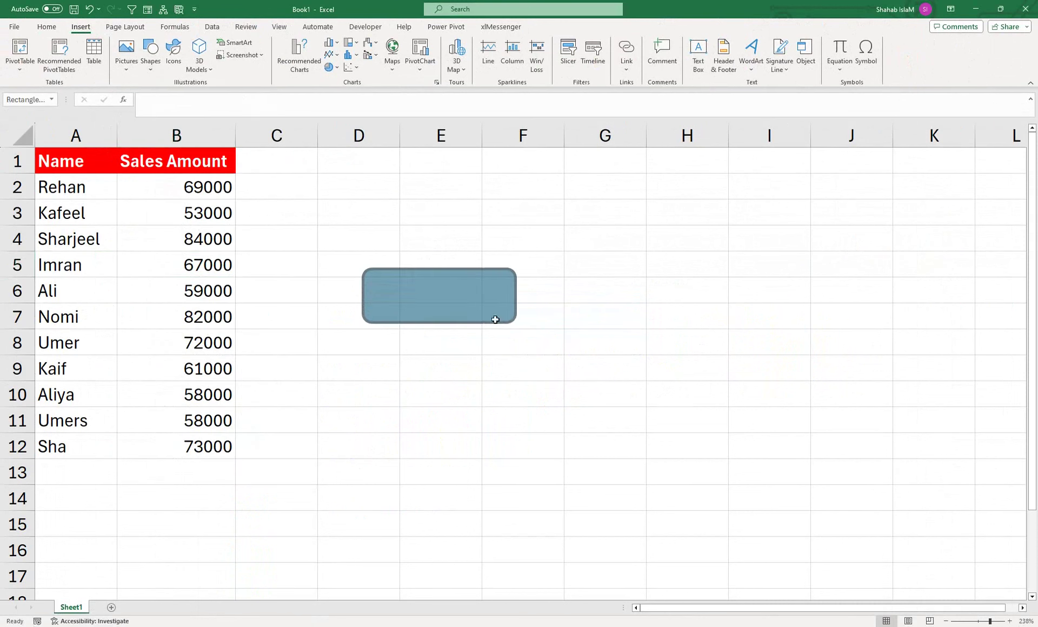
{"action": "left_click", "coordinate": [340, 53]}
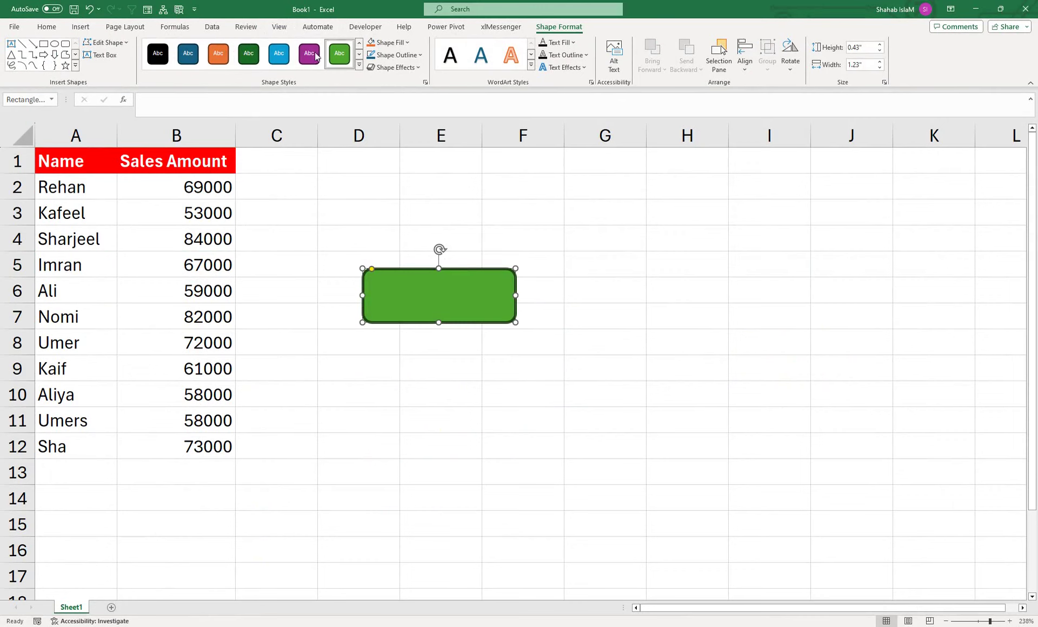
{"action": "left_click", "coordinate": [157, 54]}
- Assign the Lookup macro to the rectangle and begin editing its text
{"action": "right_click", "coordinate": [439, 307]}
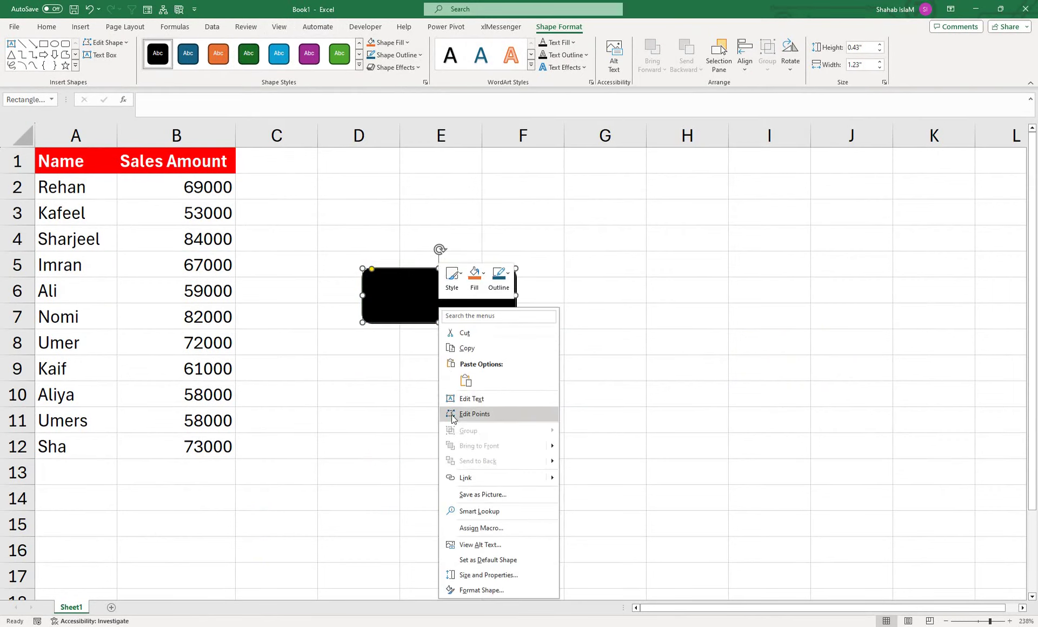
{"action": "left_click", "coordinate": [479, 528]}
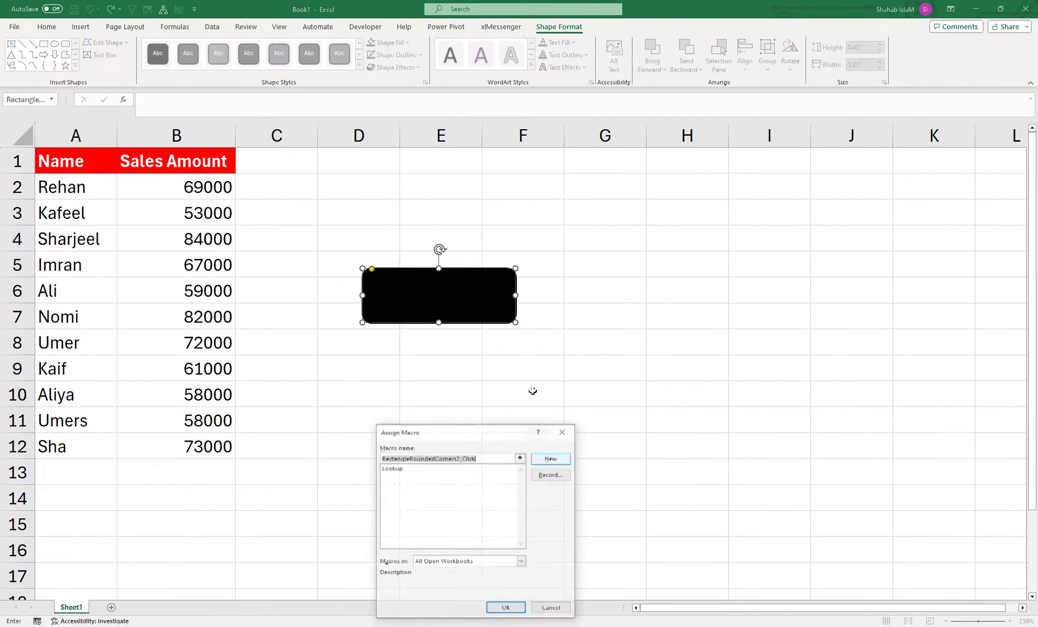
{"action": "left_click", "coordinate": [411, 468]}
{"action": "left_click", "coordinate": [513, 608]}
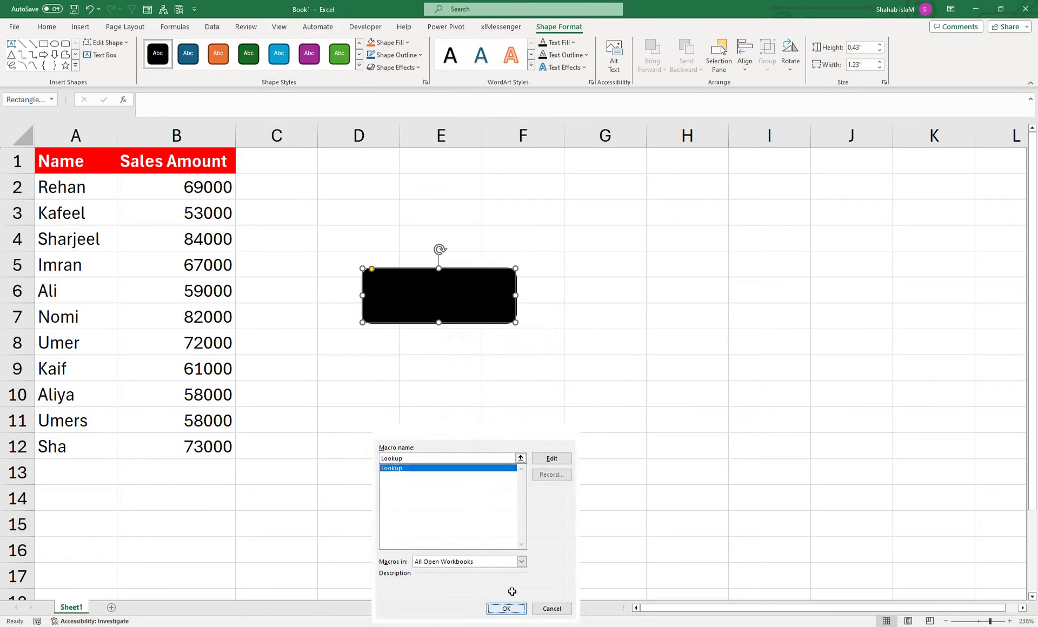
{"action": "left_click", "coordinate": [446, 404]}
{"action": "right_click", "coordinate": [434, 297]}
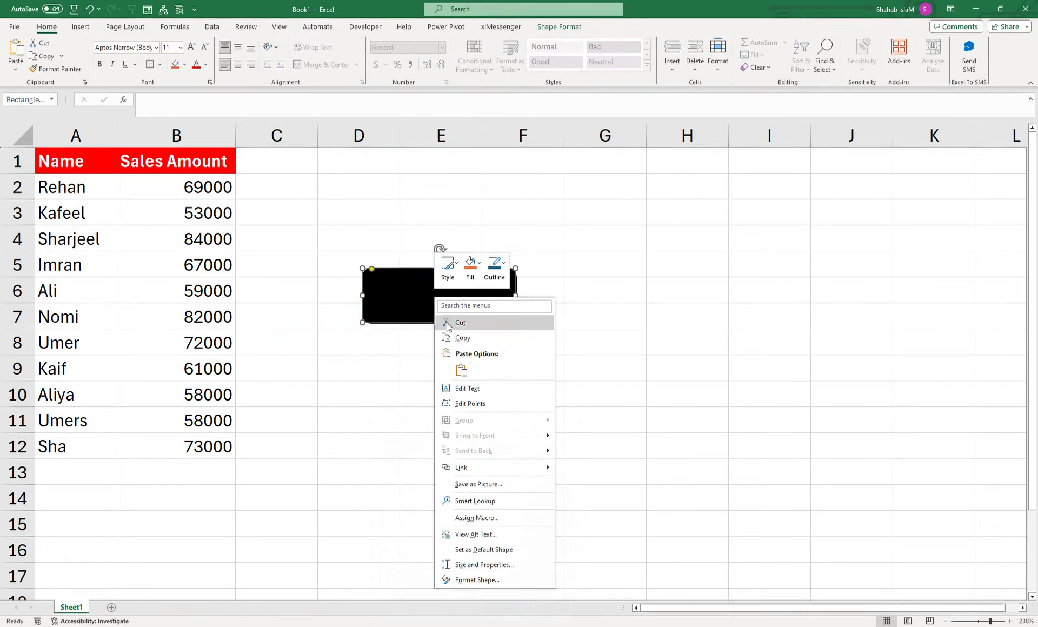
{"action": "left_click", "coordinate": [474, 390]}
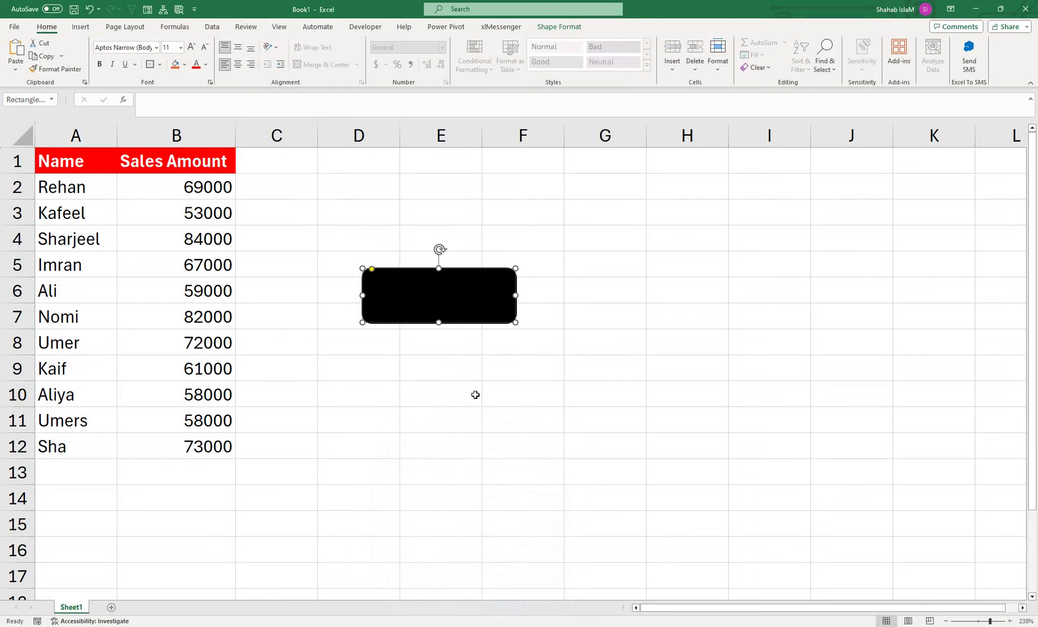
- Type the 'Input Box' label into the shape and finish text editing
{"action": "type", "text": "Up"}
{"action": "key", "text": "BackSpace"}
{"action": "key", "text": "BackSpace"}
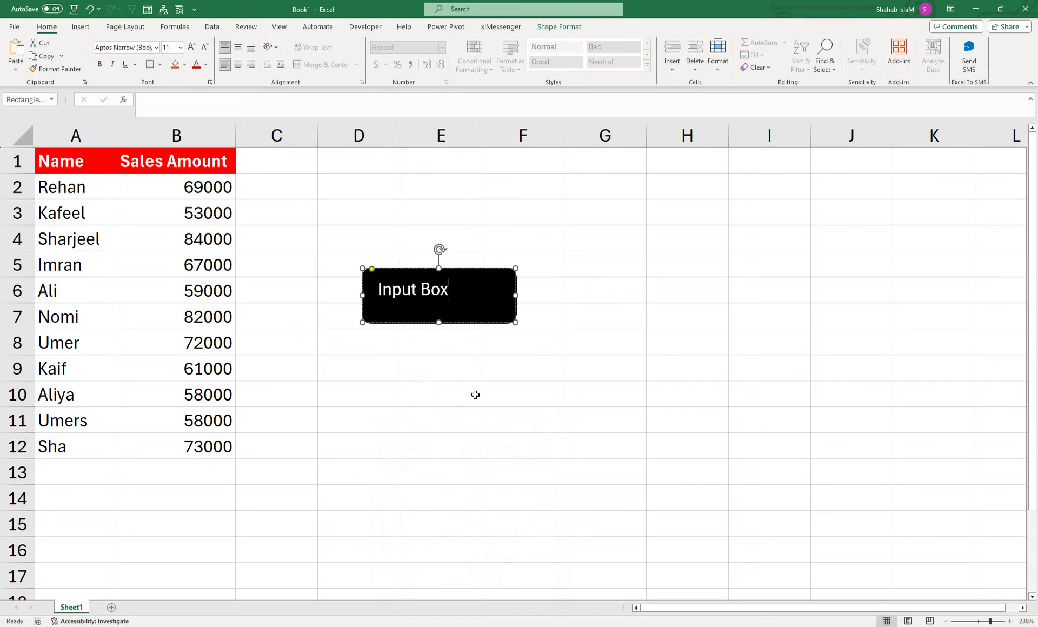
{"action": "left_click", "coordinate": [475, 395]}
{"action": "left_click", "coordinate": [464, 315]}
{"action": "right_click", "coordinate": [463, 316]}
{"action": "left_click", "coordinate": [418, 268]}
- Centre the label both ways, enlarge and bold it, then click the button to run Lookup
{"action": "left_click", "coordinate": [238, 65]}
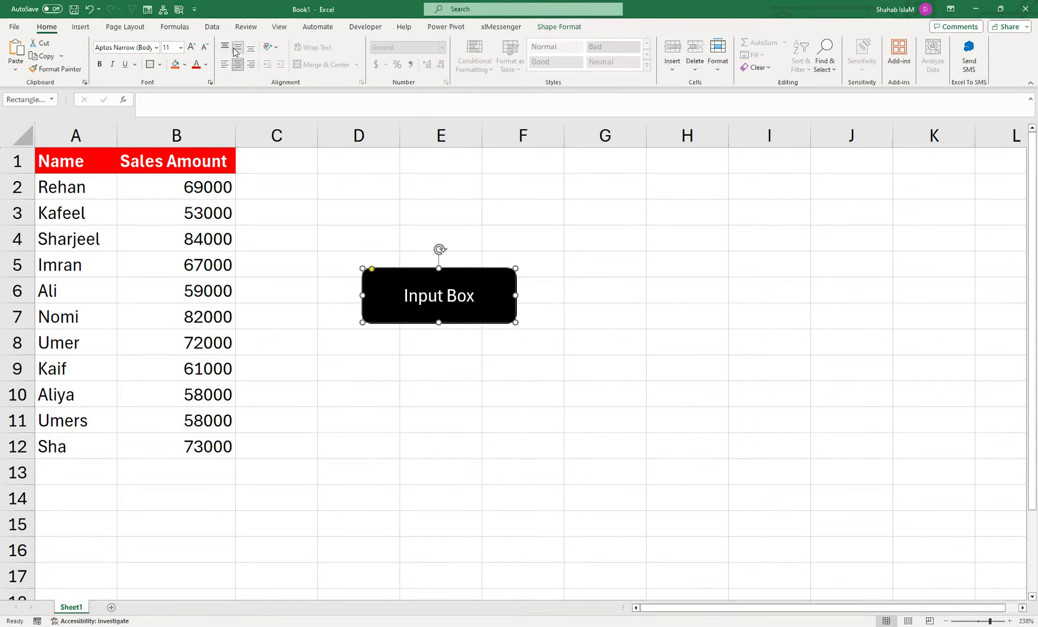
{"action": "left_click", "coordinate": [191, 47]}
{"action": "left_click", "coordinate": [190, 48]}
{"action": "left_click", "coordinate": [191, 48]}
{"action": "left_click", "coordinate": [100, 63]}
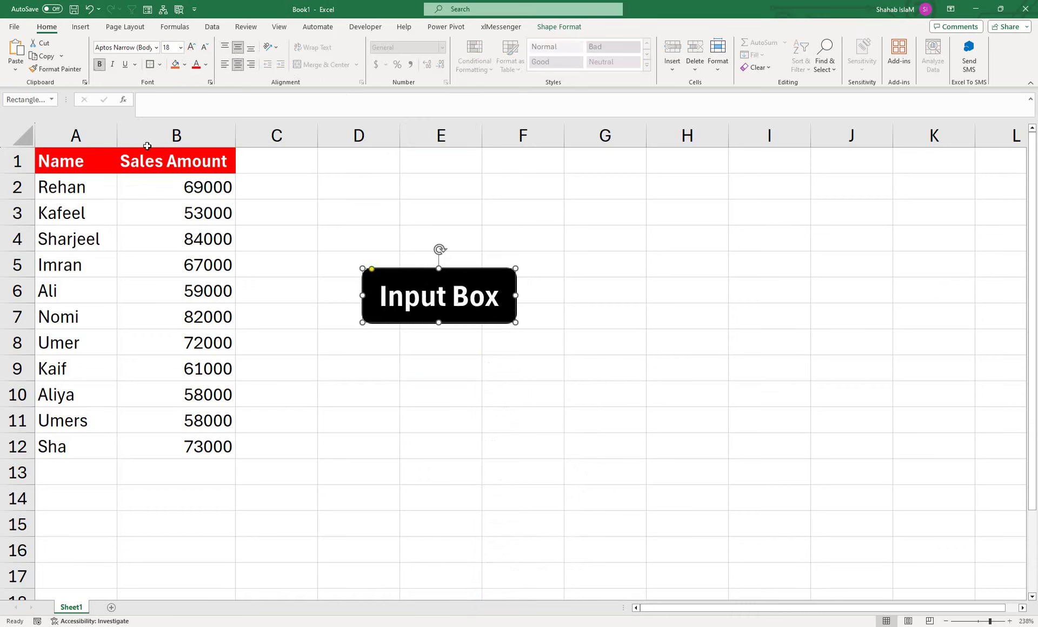
{"action": "left_click", "coordinate": [362, 385]}
{"action": "left_click", "coordinate": [412, 293]}
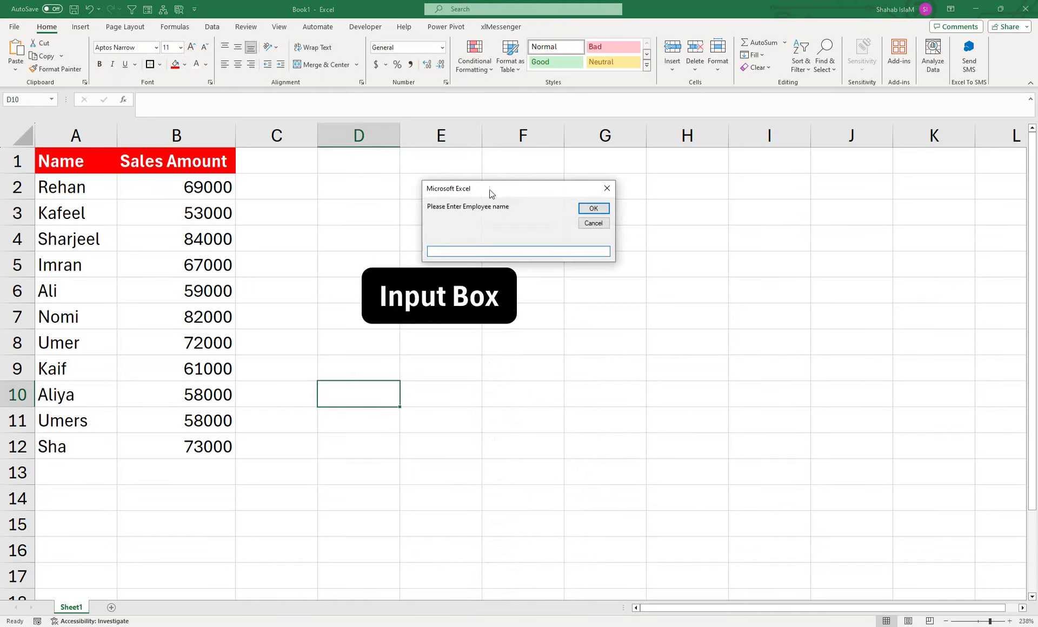
- Submit Sha in the name prompt and dismiss the 73000 salary message
{"action": "mouse_move", "coordinate": [491, 194]}
{"action": "left_mouse_down"}
{"action": "mouse_move", "coordinate": [382, 415]}
{"action": "mouse_move", "coordinate": [384, 368]}
{"action": "left_mouse_up"}
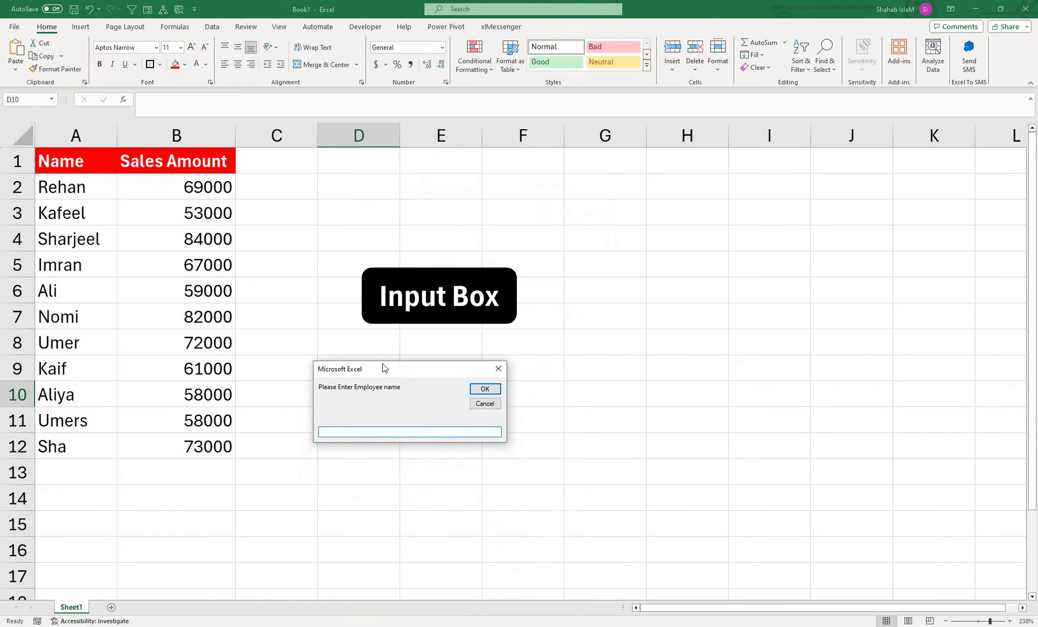
{"action": "left_click", "coordinate": [485, 389]}
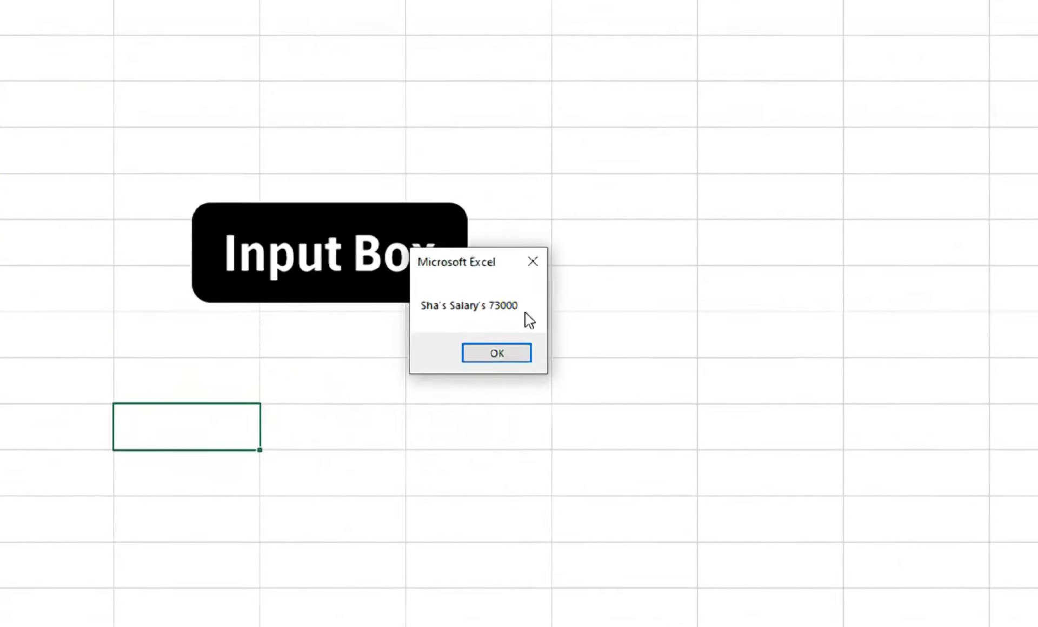
{"action": "left_click", "coordinate": [533, 353]}
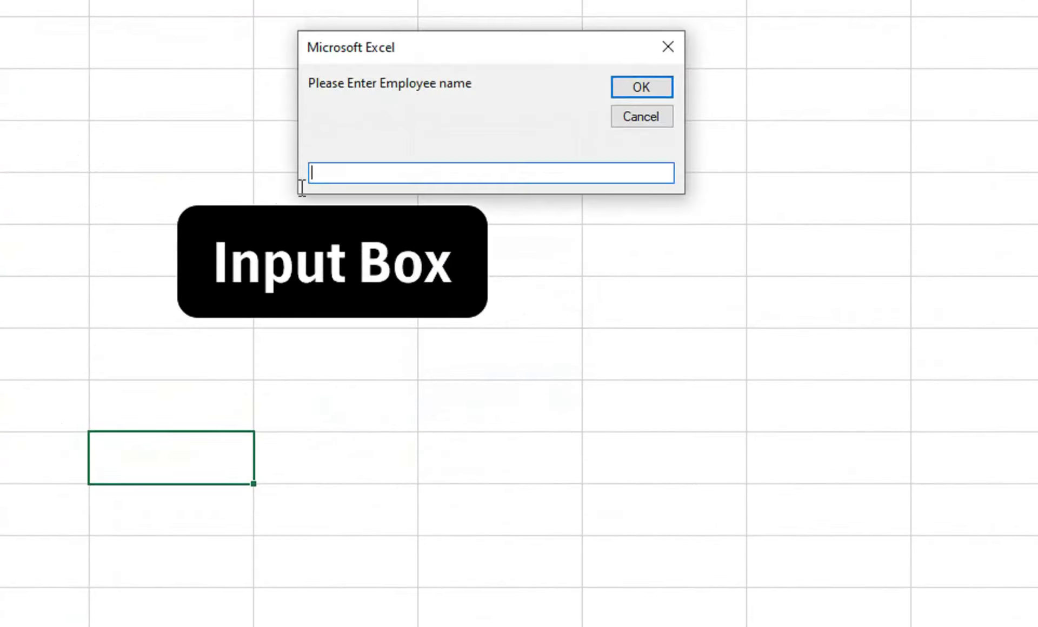
- Submit the prompt empty and dismiss the "You Didn't Enter any Name!" warning
{"action": "left_click_drag", "start_coordinate": [447, 58], "coordinate": [220, 280]}
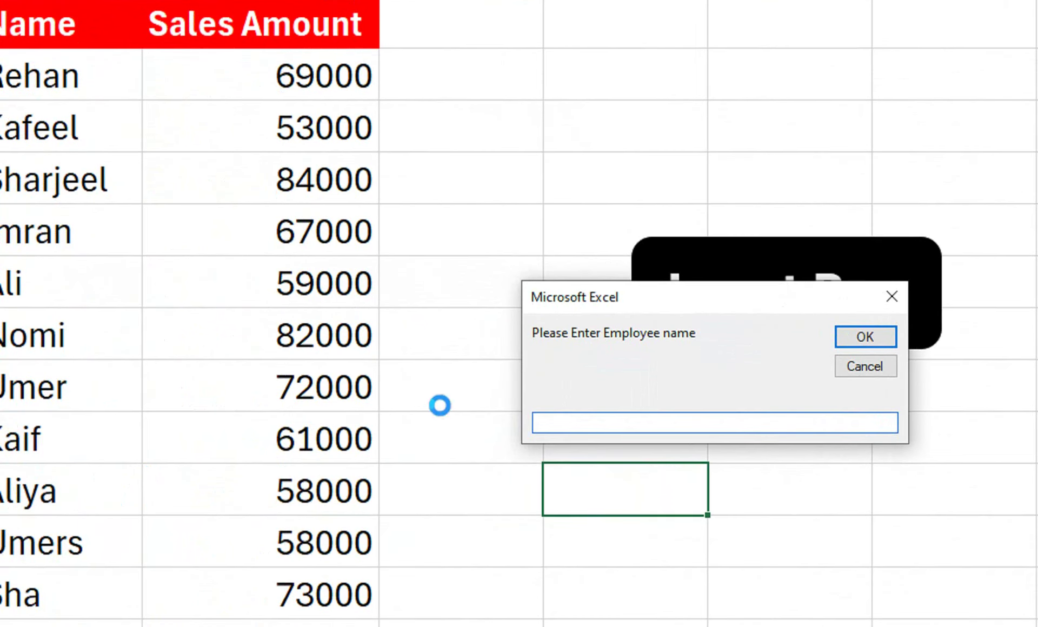
{"action": "left_click", "coordinate": [865, 336]}
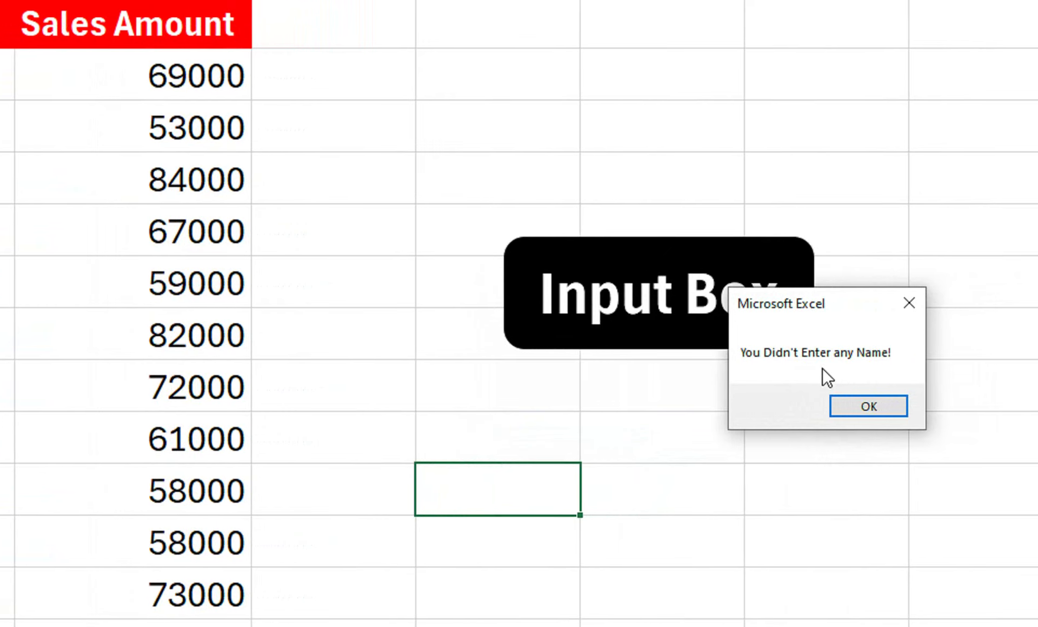
{"action": "left_click", "coordinate": [851, 407]}
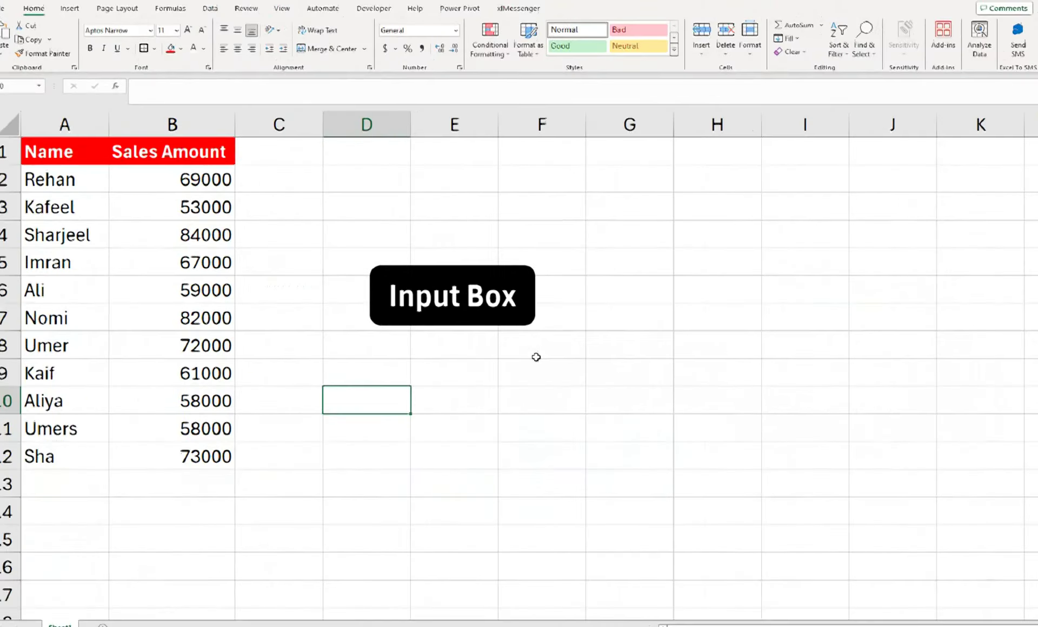